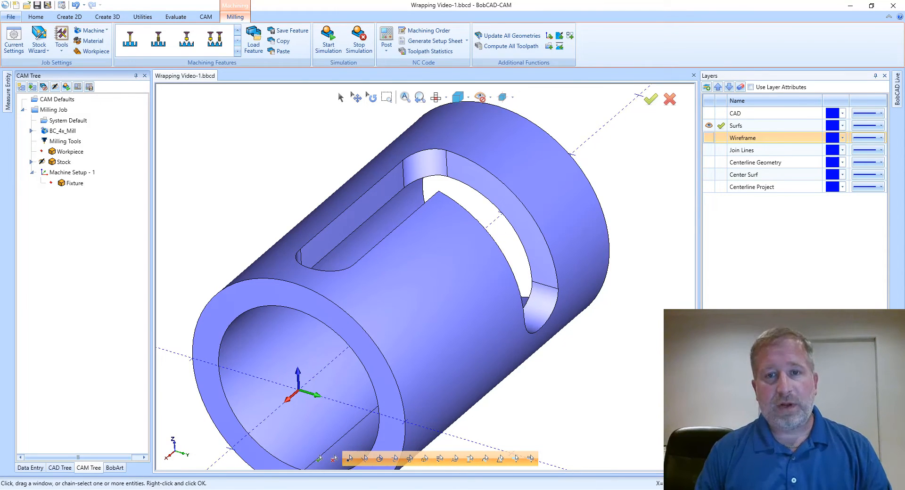
Examine the slotted tube's wall and slot openings in 3D and close up from the tube's end.
middle_click_drag(633, 360, 321, 259)
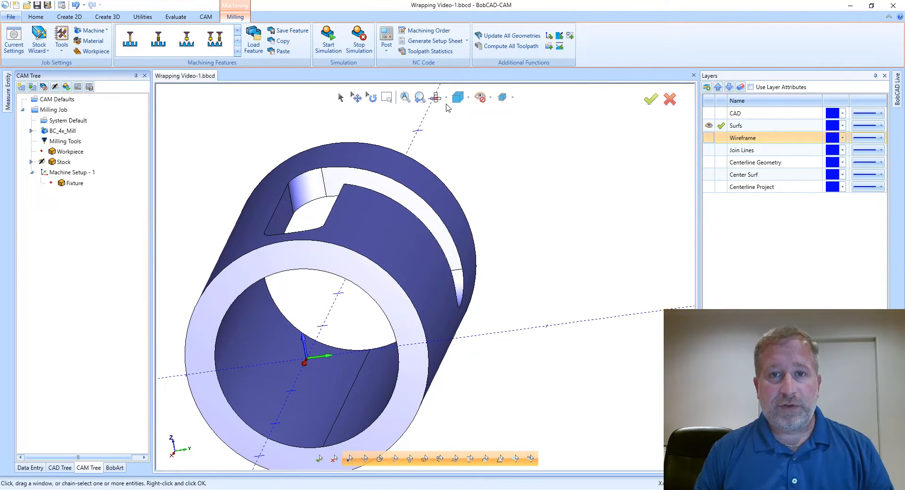
left_click(446, 98)
left_click(447, 171)
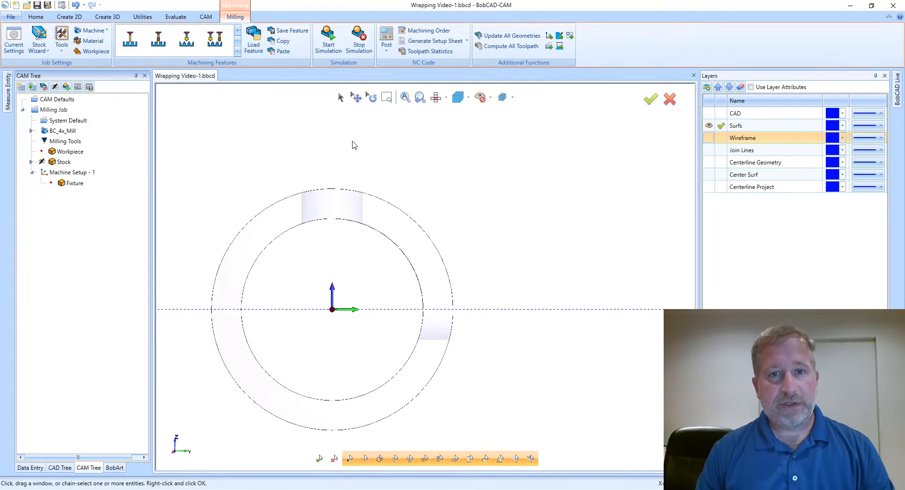
scroll(355, 145, "up", 8)
scroll(355, 146, "up", 2)
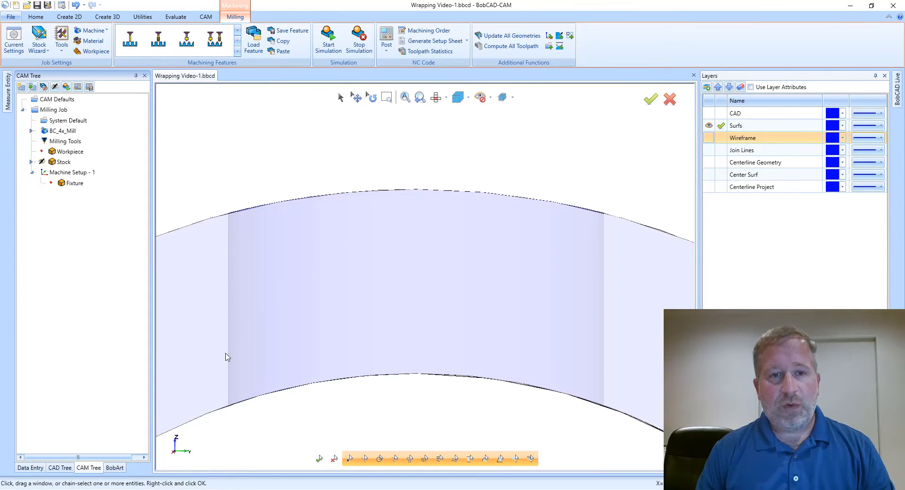
key("ctrl+w")
key("ctrl+w")
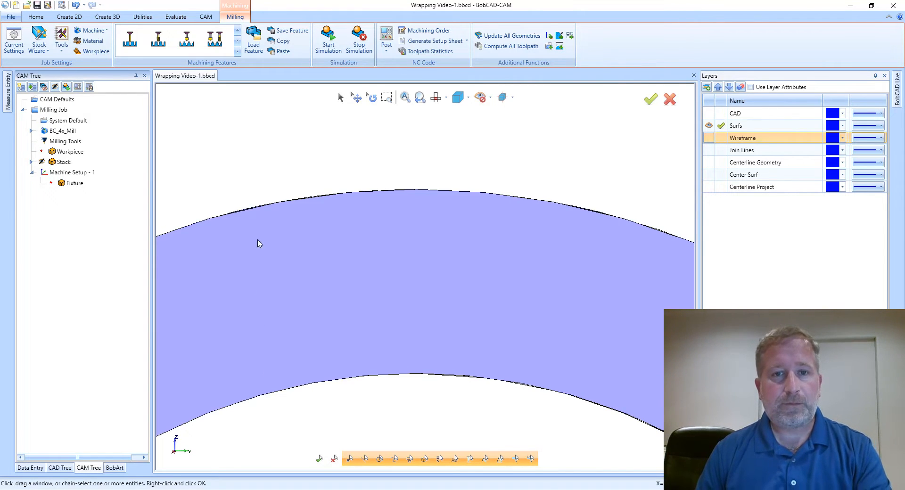
scroll(287, 162, "down", 3)
scroll(288, 161, "down", 5)
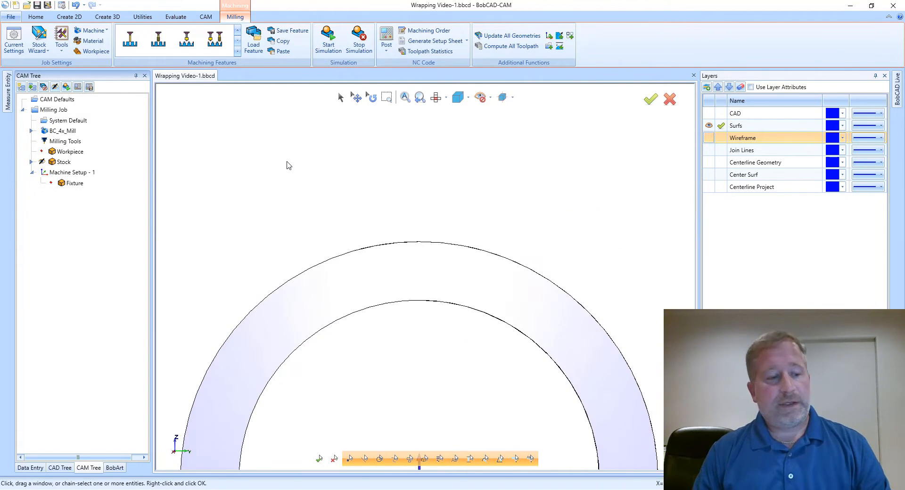
middle_click_drag(287, 164, 269, 178)
scroll(268, 178, "down", 5)
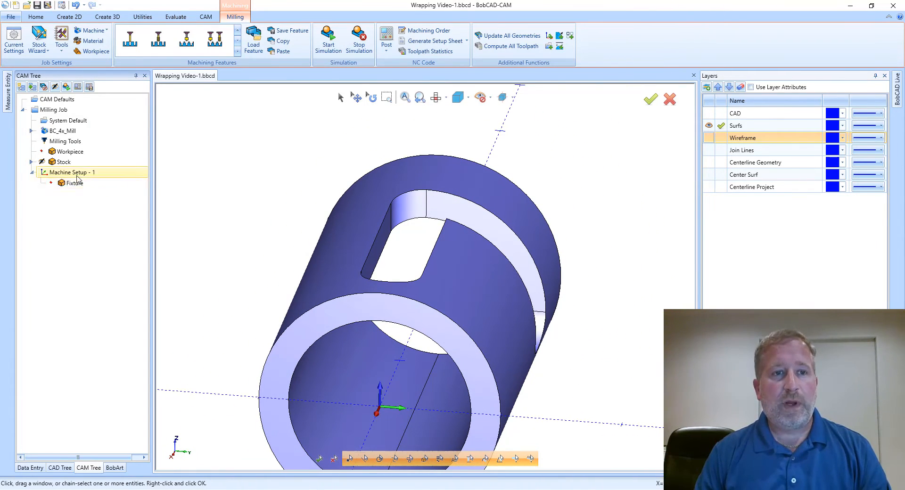
left_click(71, 174)
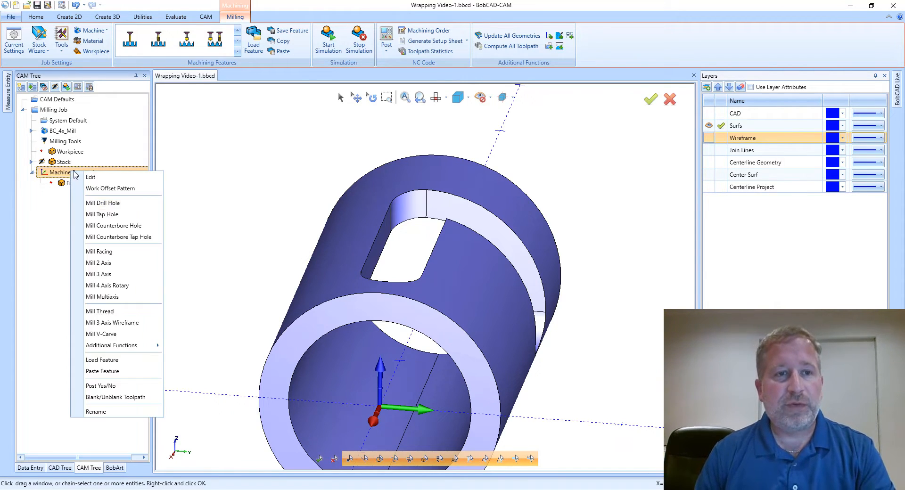
right_click(71, 172)
left_click(46, 230)
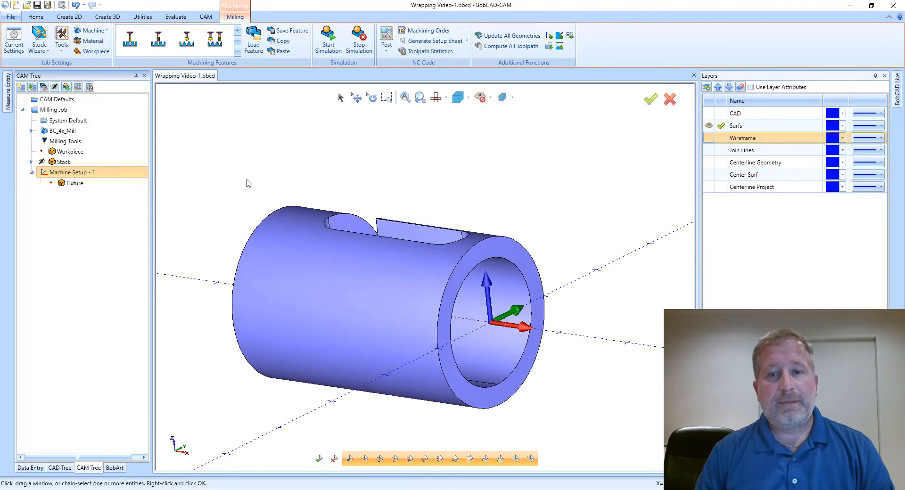
Open Machine Setup - 1 for editing, review its Work Offset X value, and accept the setup.
right_click(87, 174)
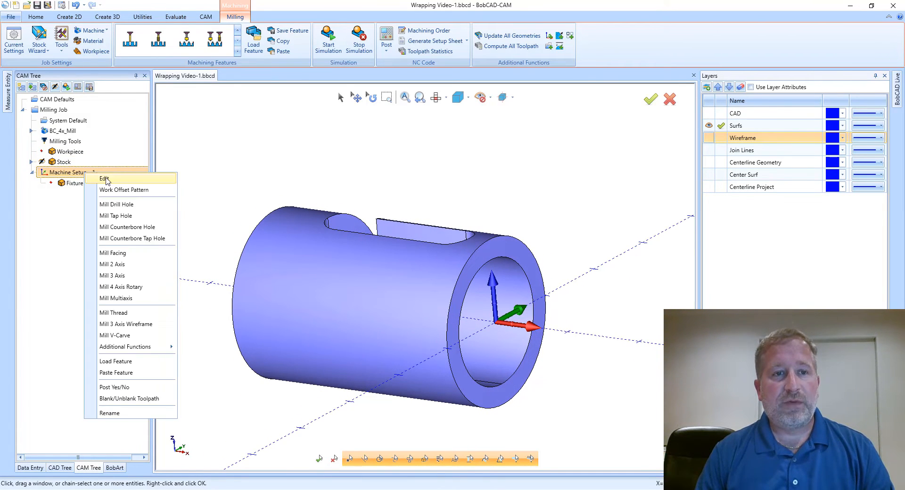
left_click(109, 182)
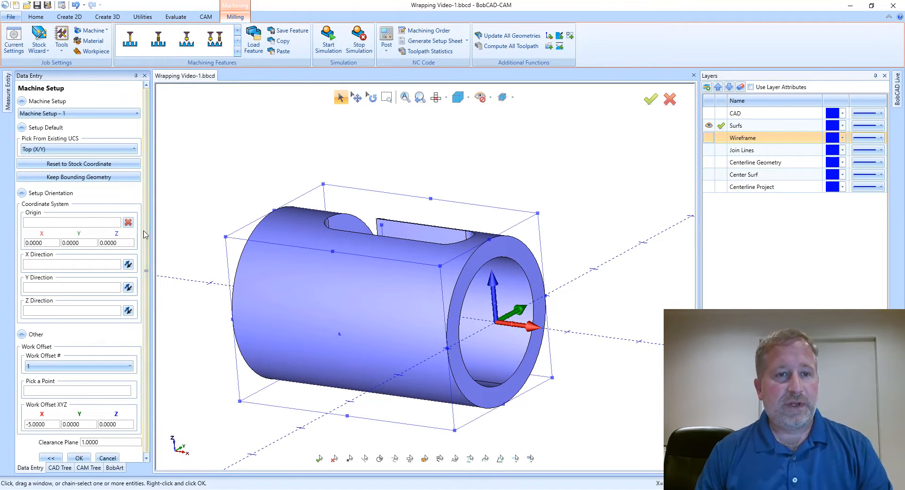
scroll(147, 234, "down", 1)
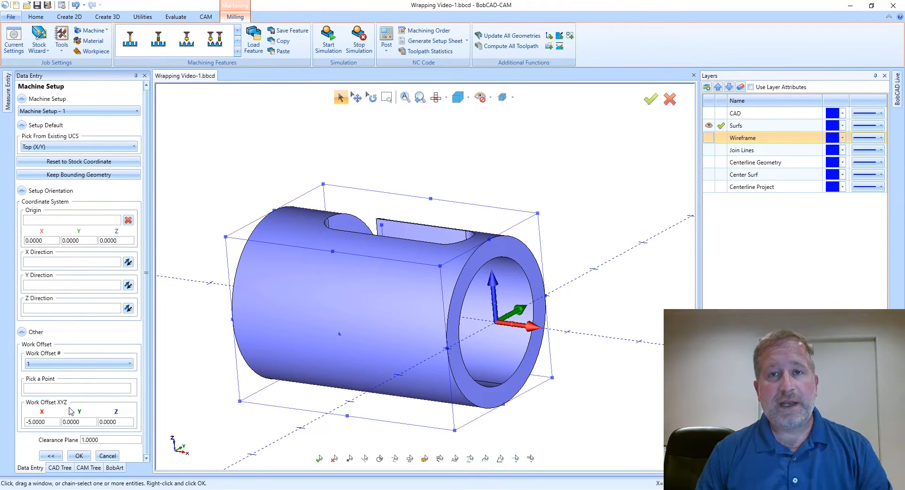
left_click_drag(55, 423, 14, 426)
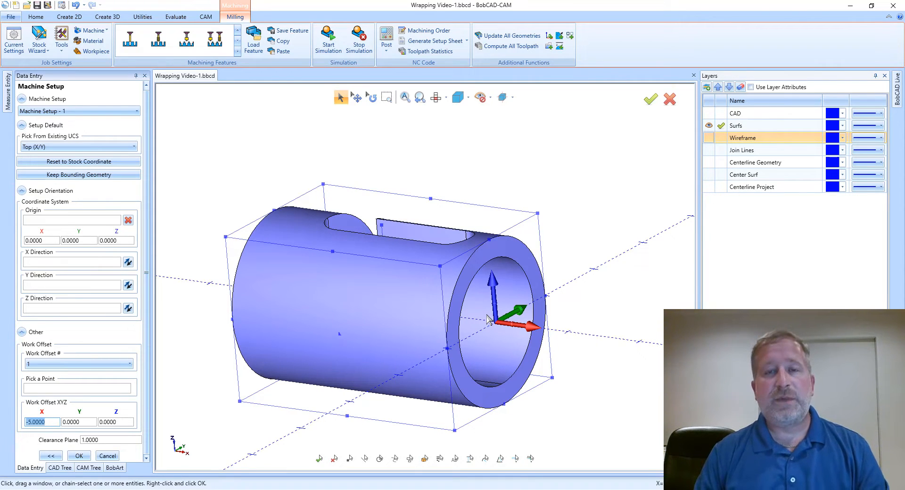
left_click(79, 457)
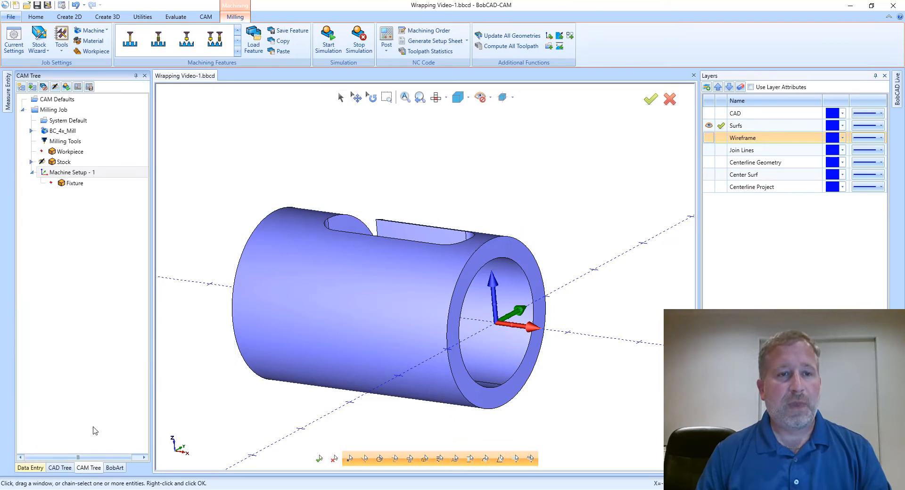
Add a wrapping group to Machine Setup - 1 with Wrapped Geometry enabled and the stock diameter used as wrapping diameter.
right_click(69, 174)
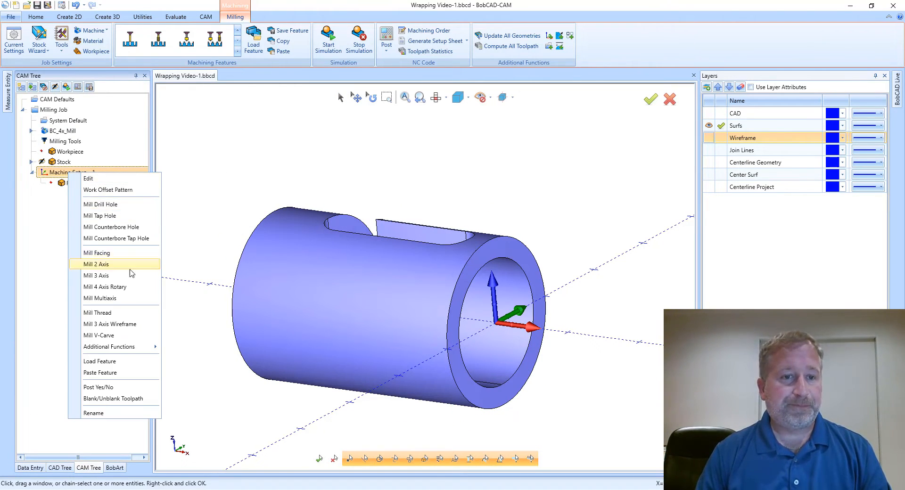
mouse_move(125, 348)
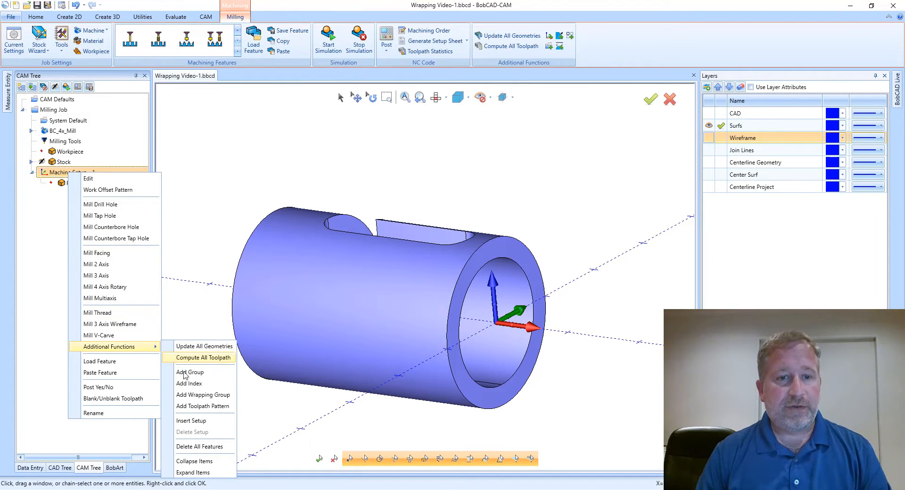
left_click(203, 395)
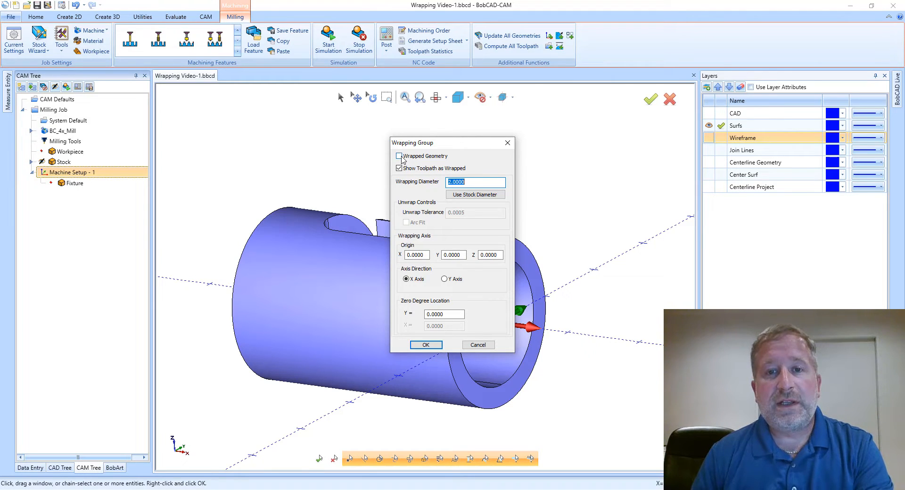
left_click(400, 157)
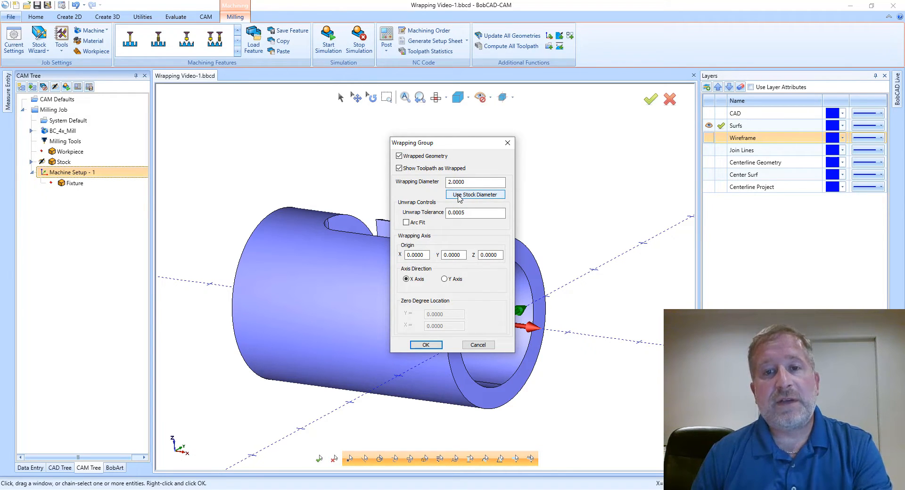
left_click(459, 198)
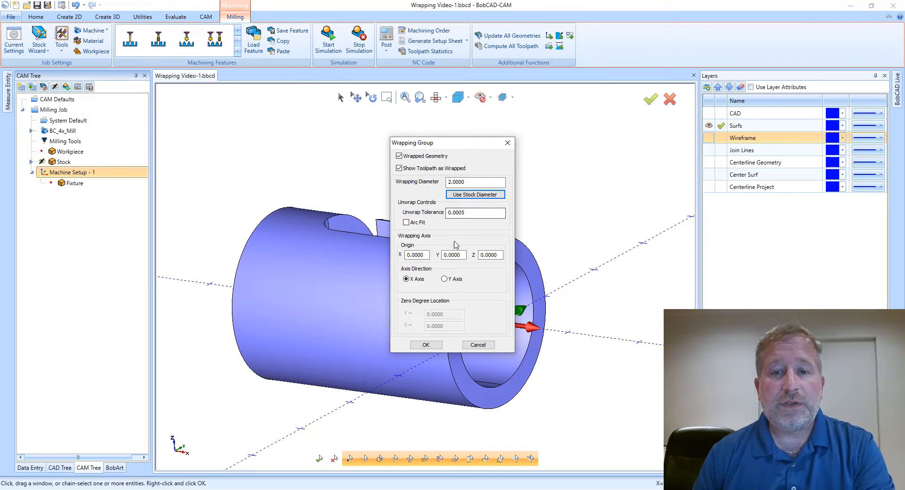
left_click(426, 345)
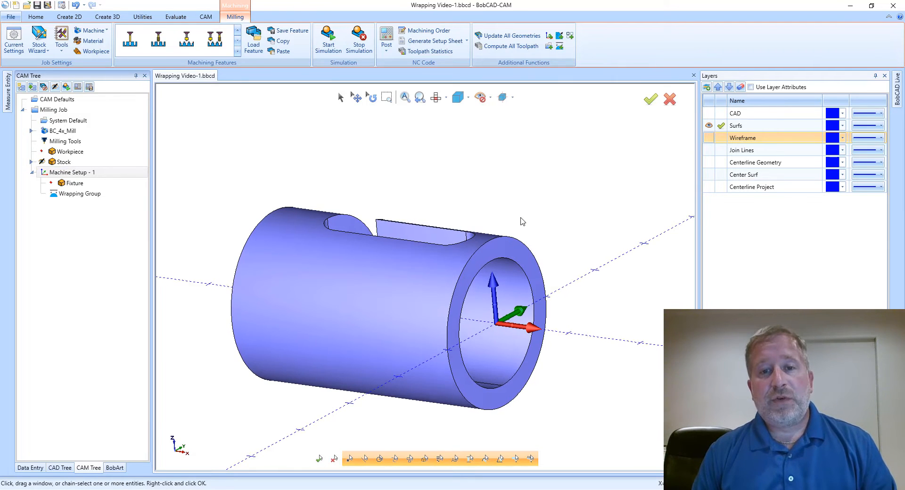
Start a Mill 2 Axis feature in the wrapping group and begin its geometry selection.
scroll(520, 218, "up", 1)
middle_click_drag(520, 216, 498, 227)
middle_click_drag(380, 208, 358, 211)
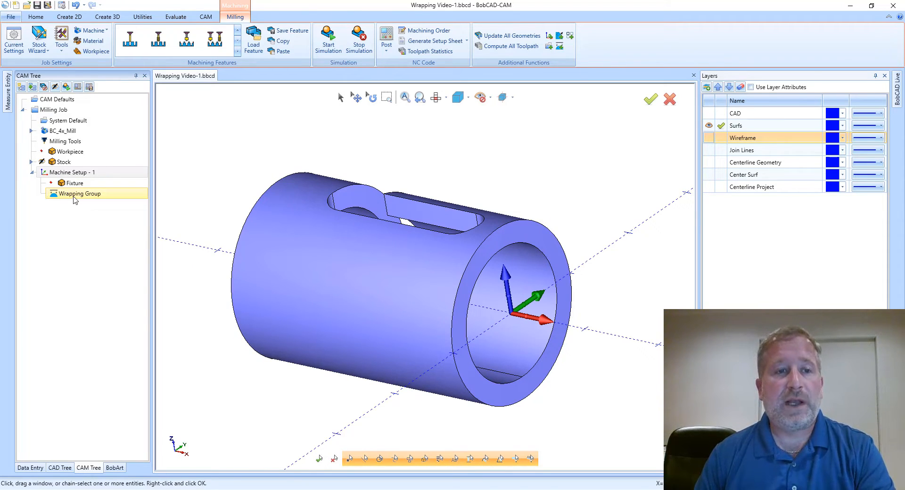
right_click(77, 197)
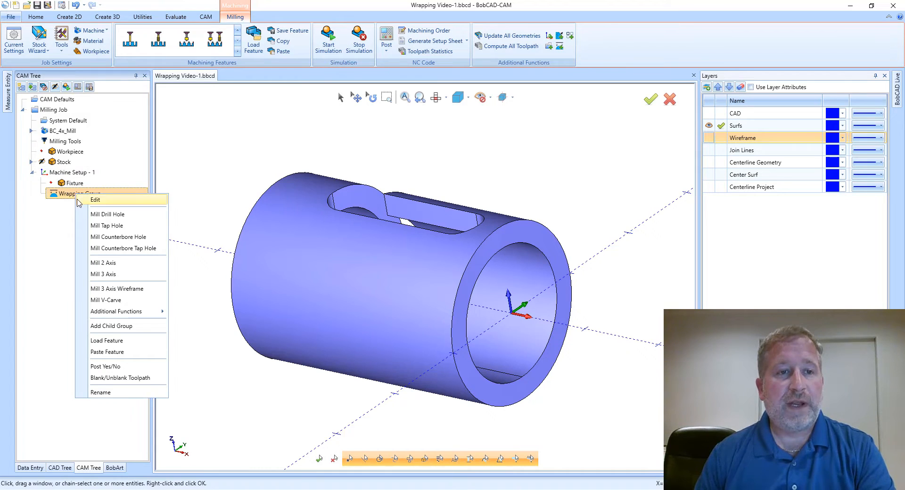
left_click(119, 268)
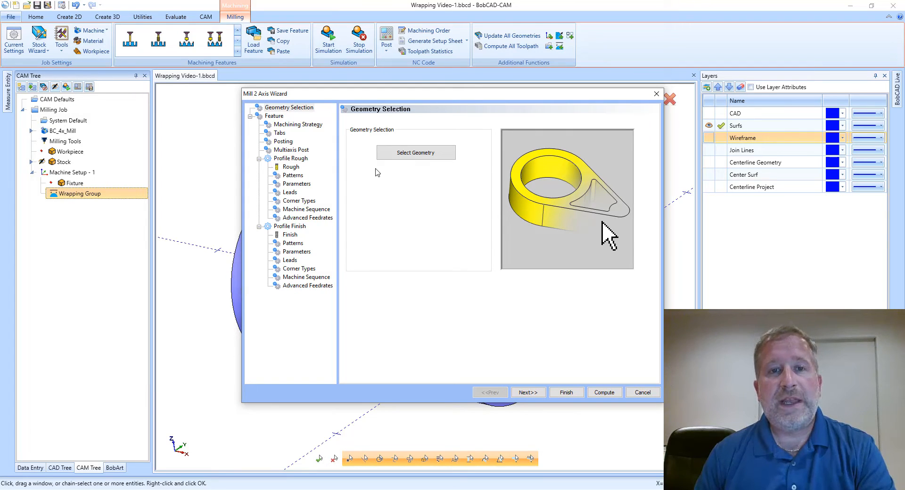
left_click(398, 154)
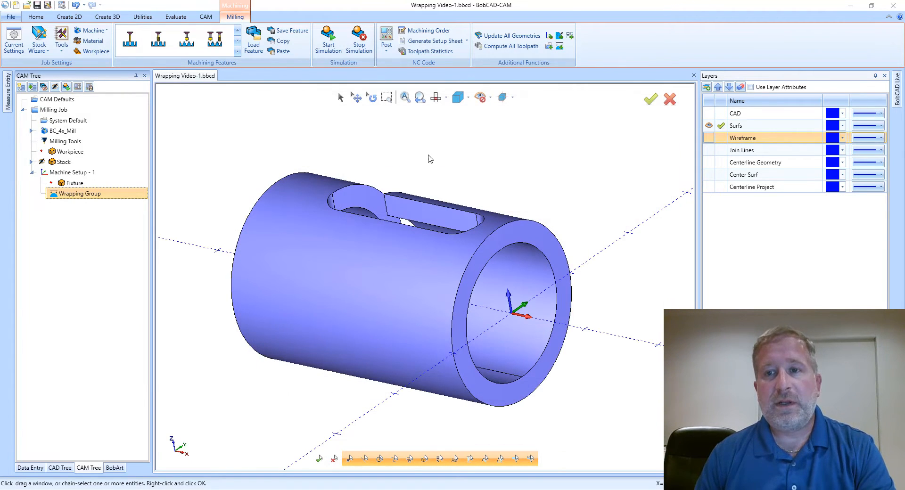
Show the Wireframe layer, make it active, and hide the Surfs layer.
left_click(710, 138)
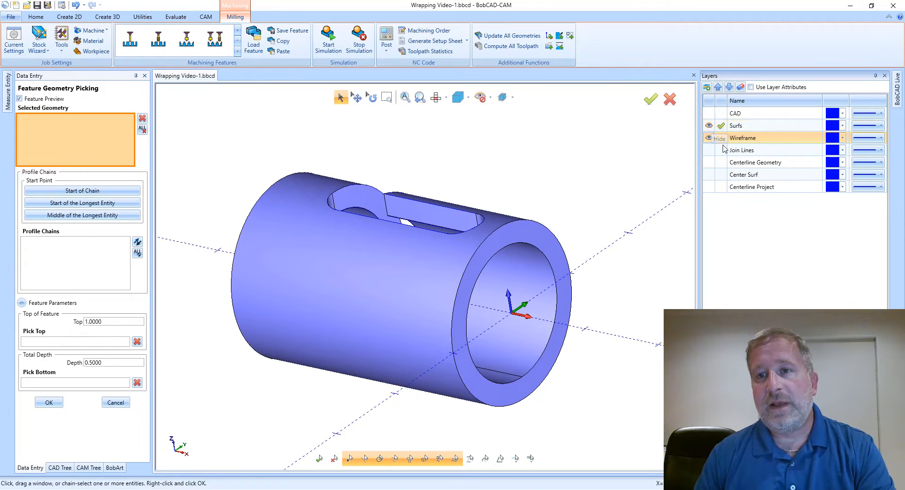
left_click(721, 137)
left_click(709, 126)
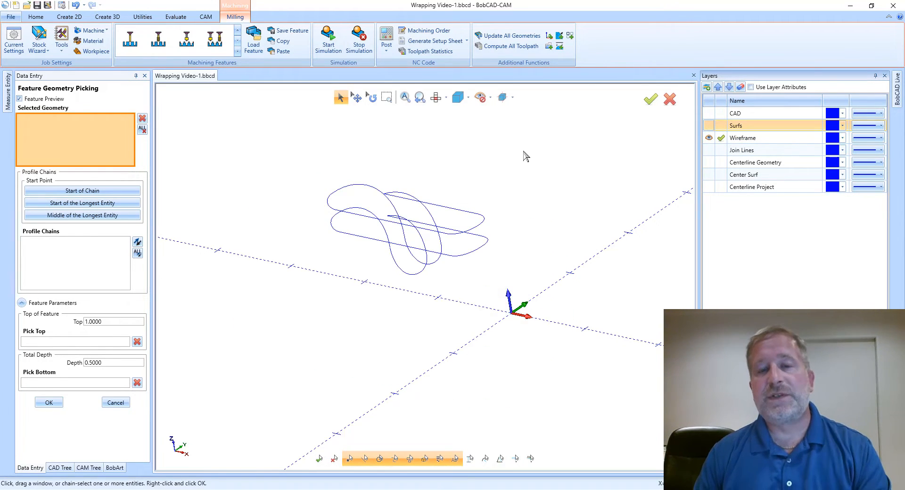
Select the upper, outer-diameter slot outline as the profile chain for the 2-axis feature.
middle_click_drag(447, 221, 372, 215)
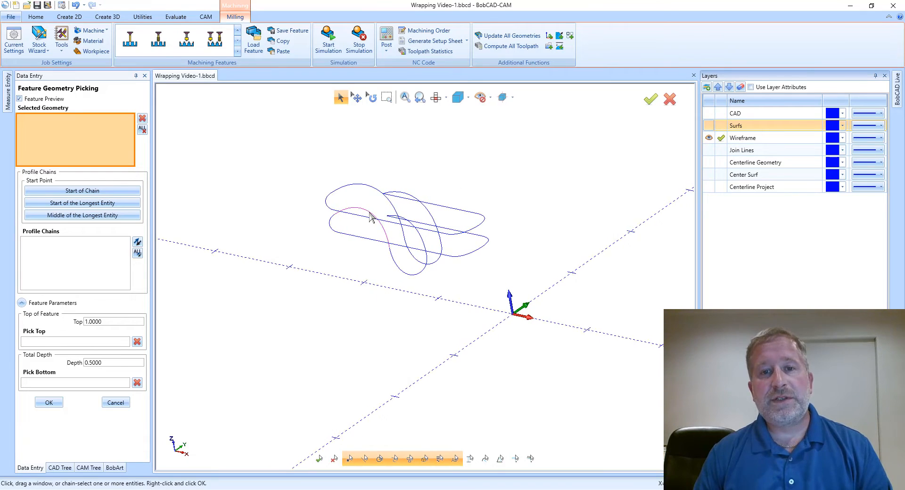
scroll(418, 191, "up", 2)
middle_click_drag(419, 191, 344, 235)
scroll(344, 235, "up", 1)
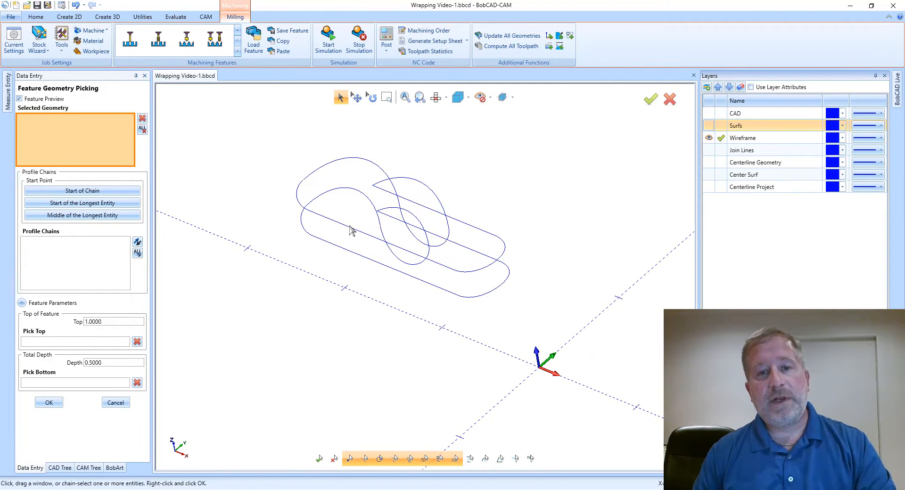
left_click(316, 218)
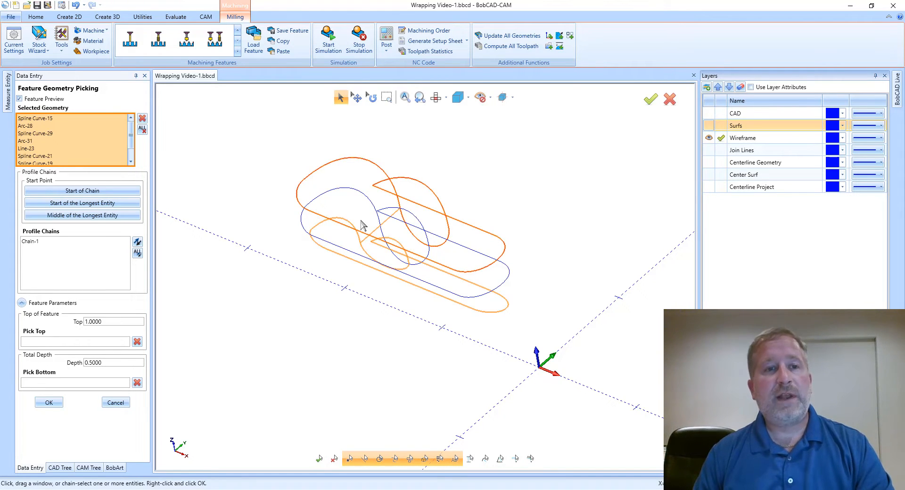
middle_click_drag(350, 212, 355, 206)
middle_click_drag(479, 199, 486, 210)
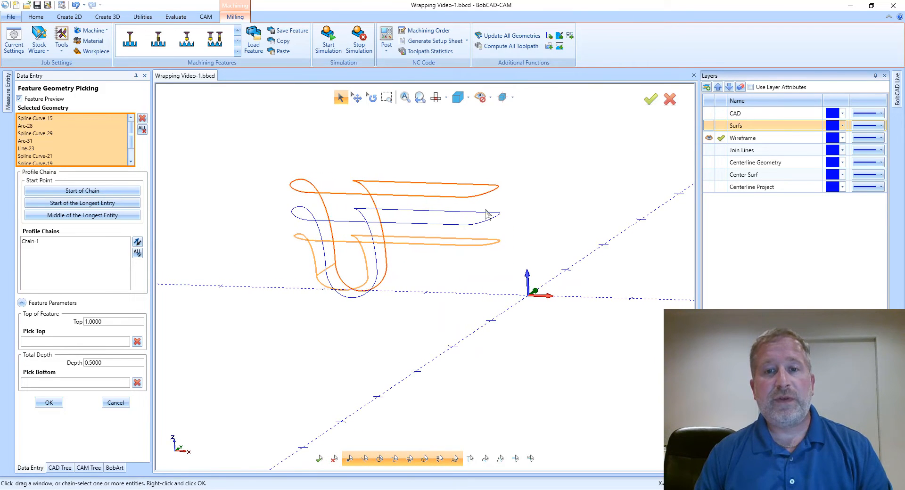
middle_click_drag(424, 210, 411, 223)
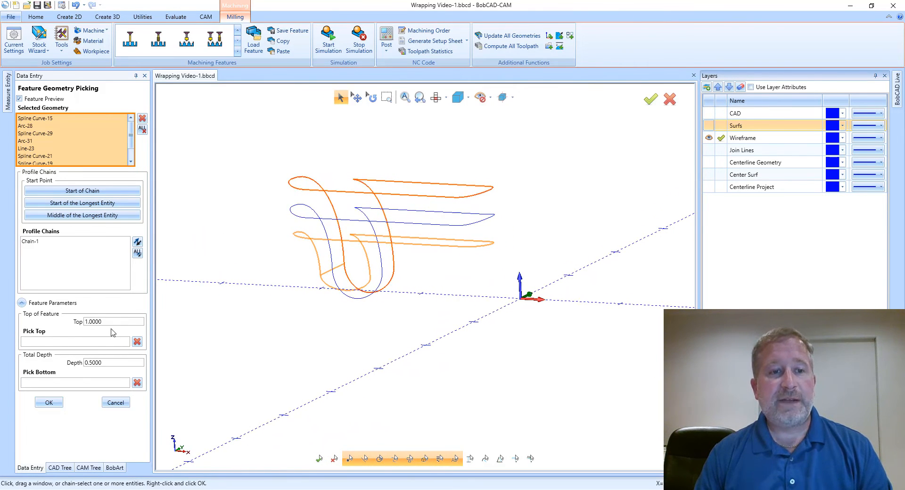
Set the feature's total depth to 0.25 and compare the preview with the inner slot outline.
left_click_drag(111, 363, 83, 364)
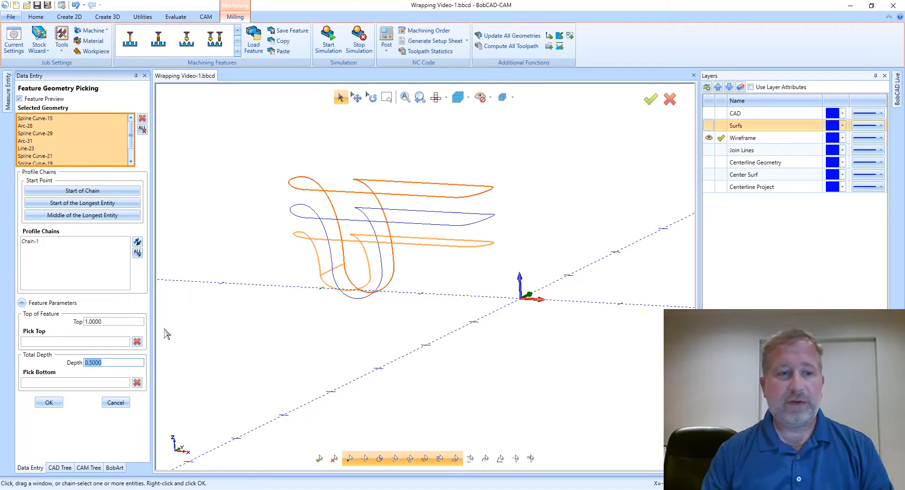
type(".25")
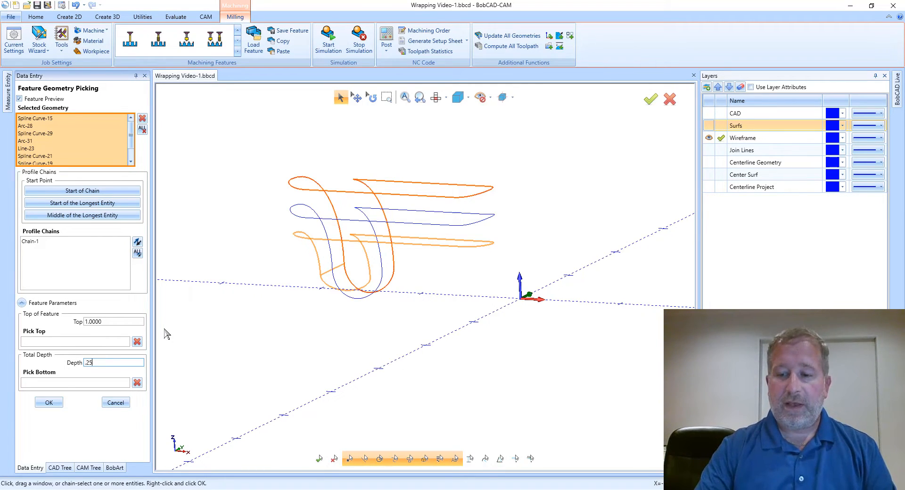
key("Tab")
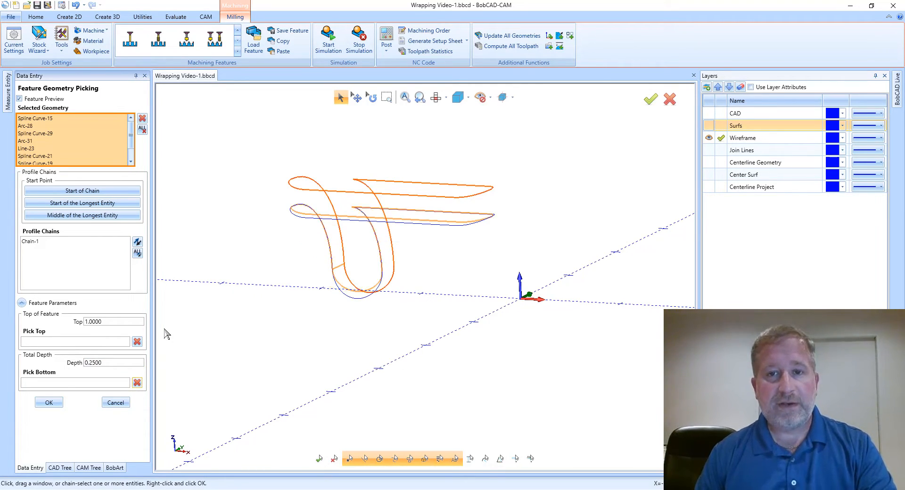
middle_click_drag(463, 235, 466, 223)
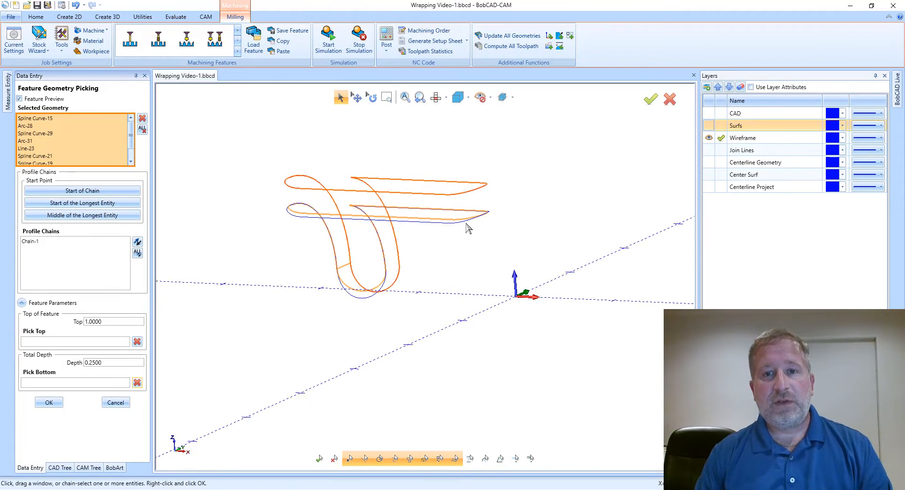
scroll(468, 228, "up", 6)
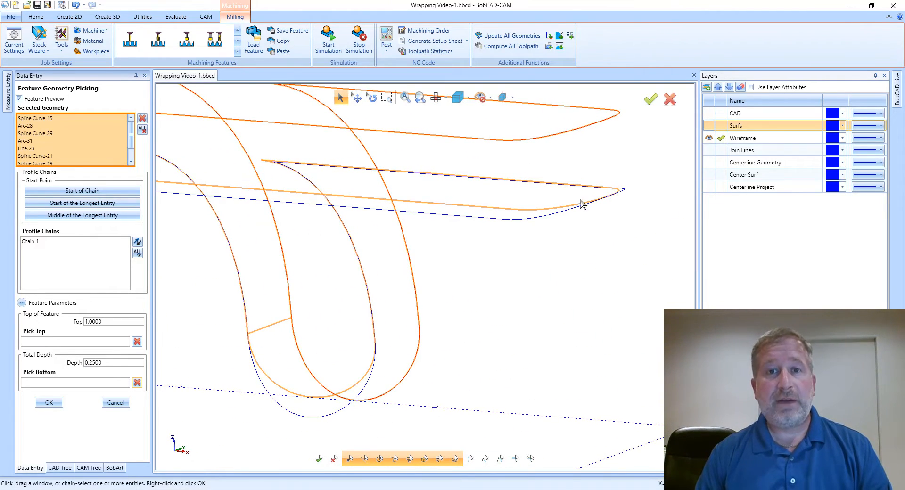
Set the feature's total depth to 0.375 and accept the geometry selection.
mouse_move(585, 208)
middle_mouse_down()
mouse_move(376, 196)
mouse_move(399, 196)
mouse_move(350, 208)
mouse_move(384, 238)
mouse_move(368, 231)
mouse_move(351, 243)
middle_mouse_up()
left_click(87, 363)
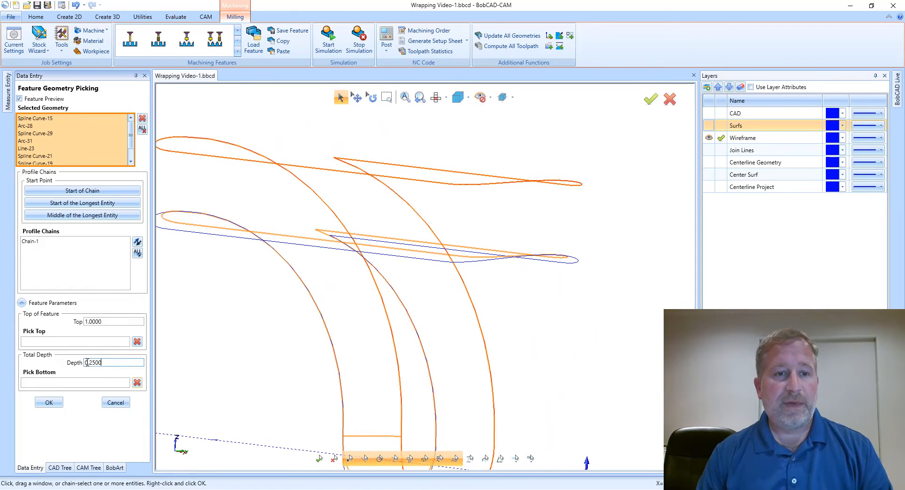
double_click(87, 363)
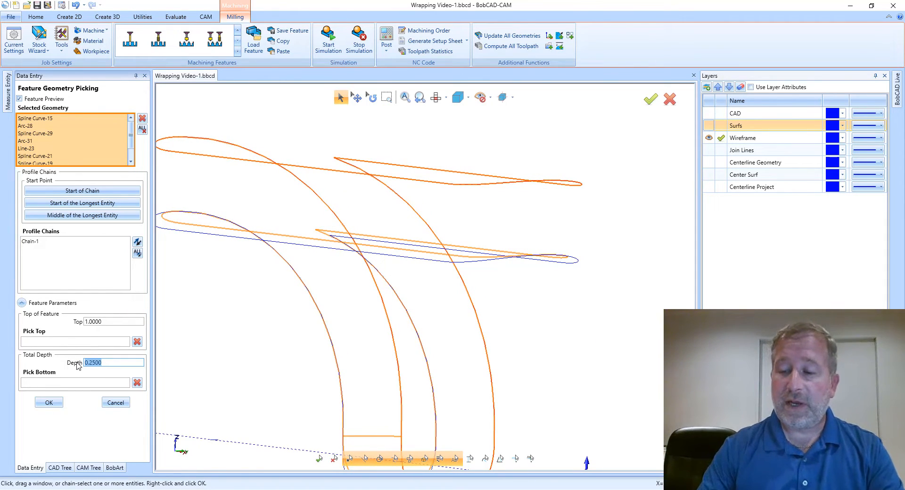
type(".375")
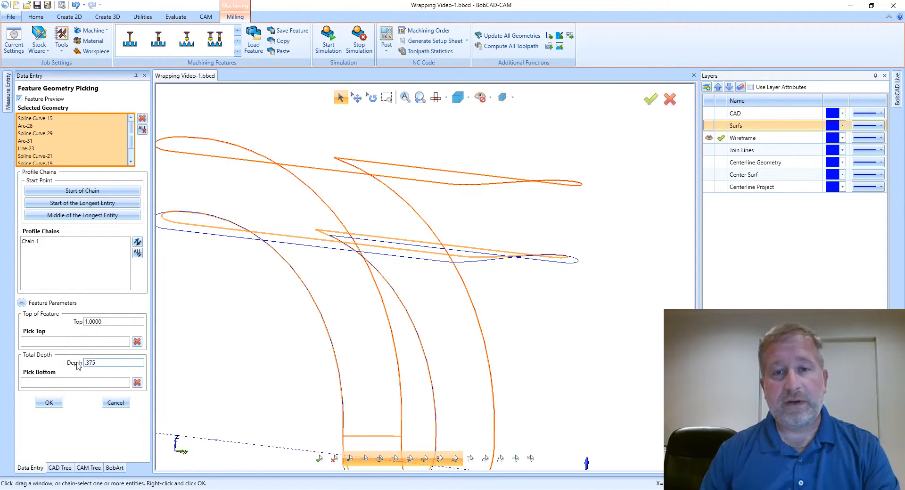
key("Tab")
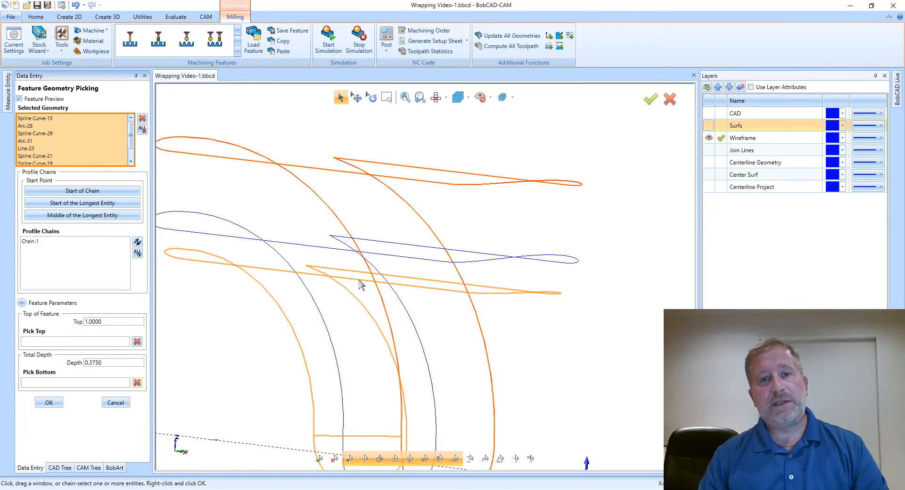
left_click(49, 404)
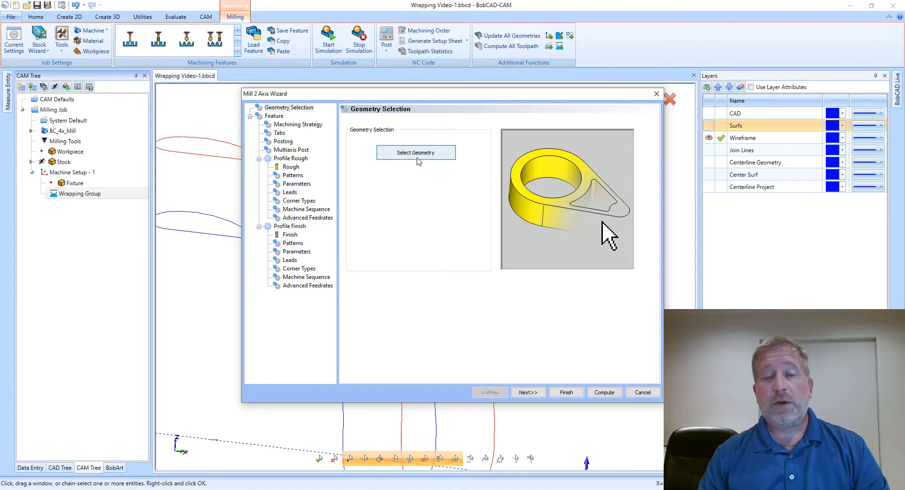
Remove the Profile Rough operation from the feature's machining strategy, keeping only Profile Finish.
left_click(273, 116)
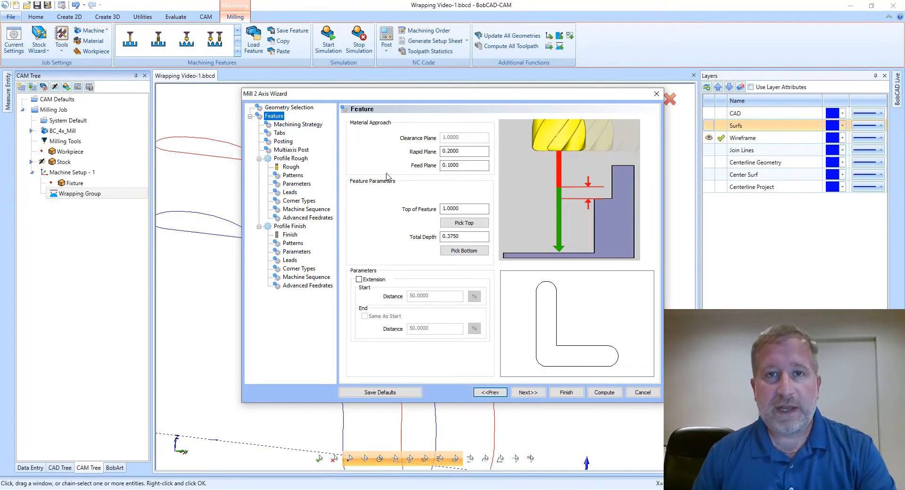
left_click(298, 125)
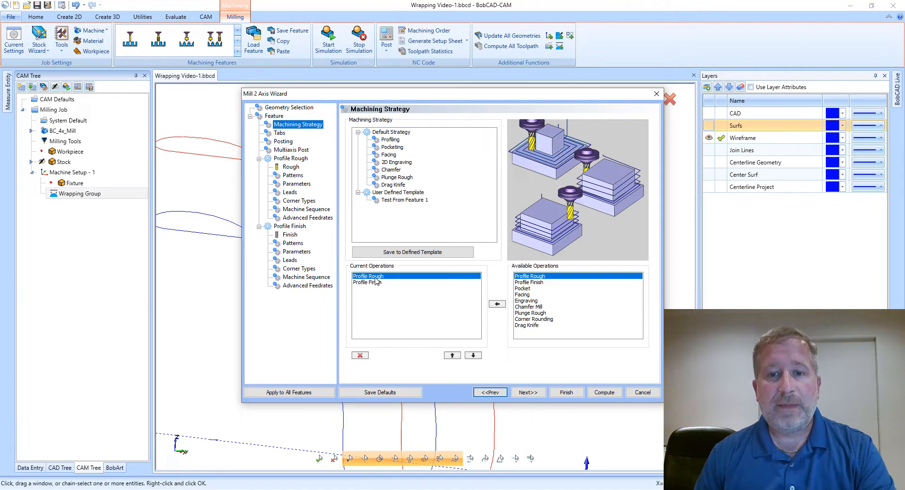
left_click(358, 356)
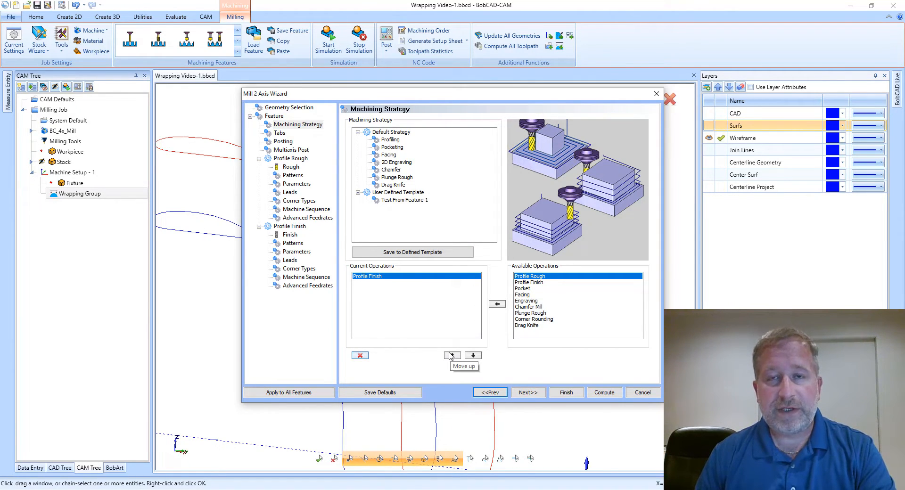
left_click(528, 393)
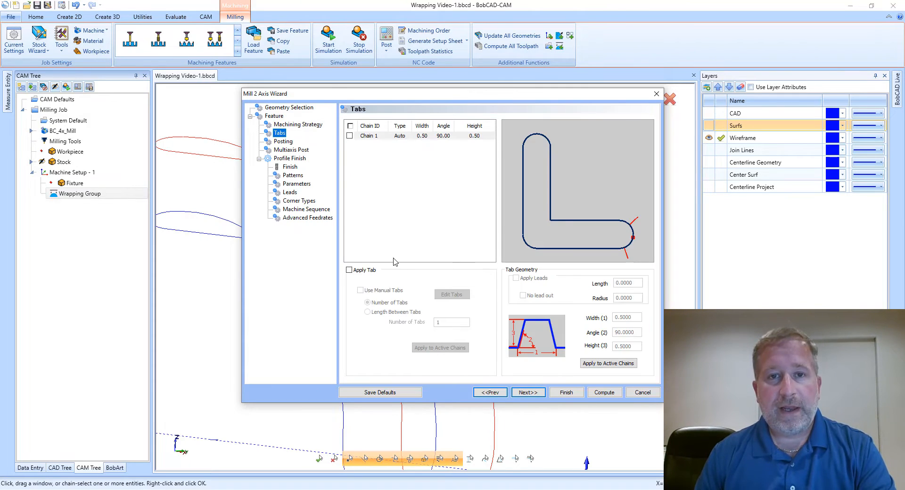
Set the Profile Finish tool diameter to 0.250.
left_click(290, 167)
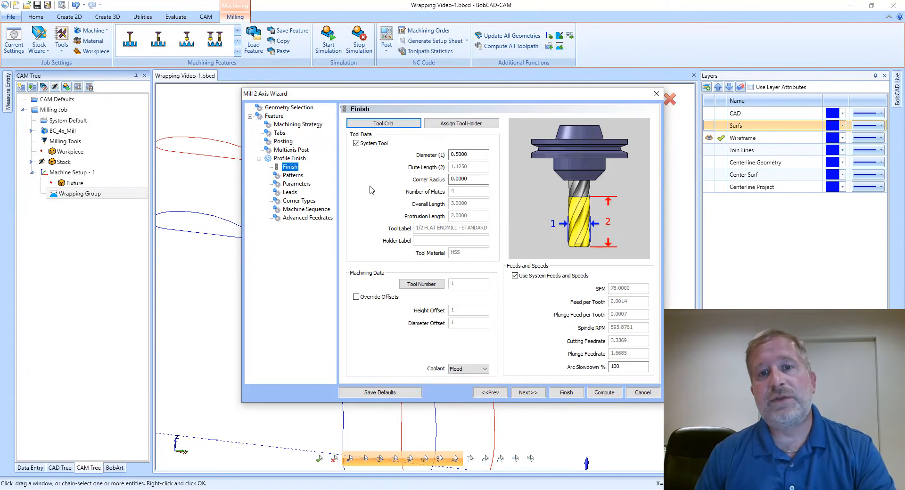
double_click(472, 155)
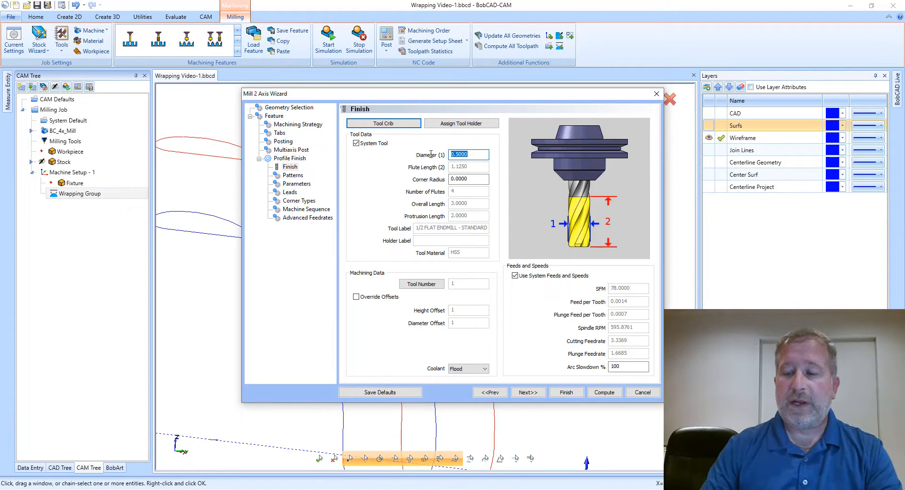
type(".2")
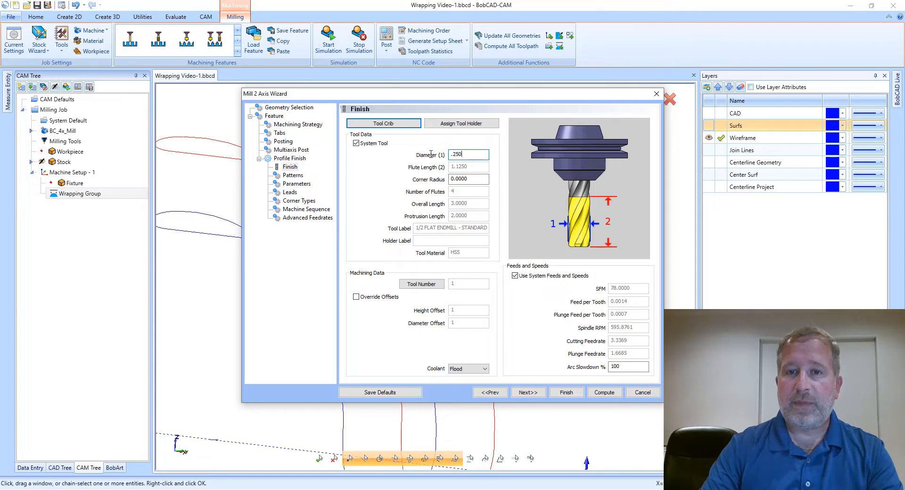
type("50")
key("Tab")
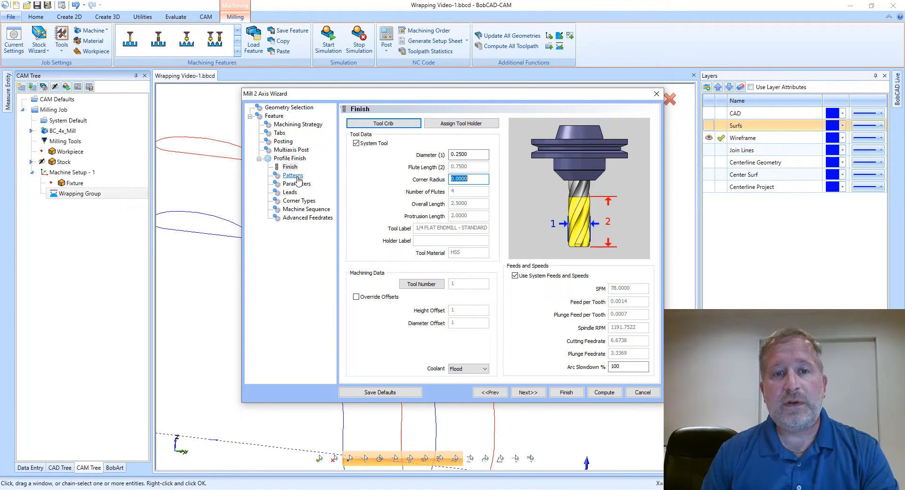
Review the finish operation's pattern and parameter settings and compute the toolpath.
left_click(295, 176)
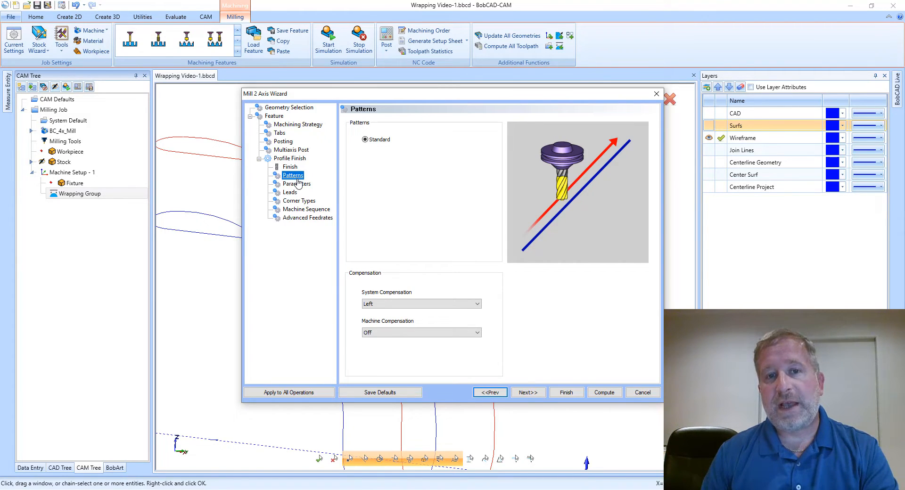
left_click(297, 184)
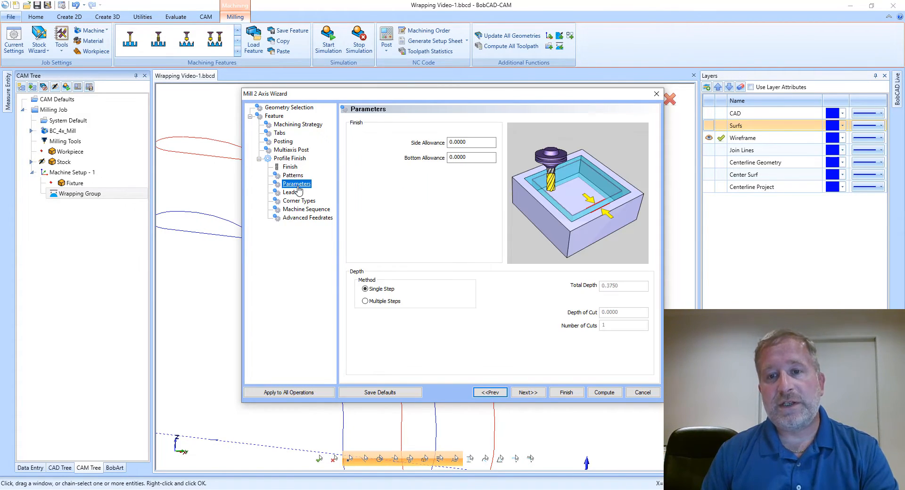
left_click(605, 393)
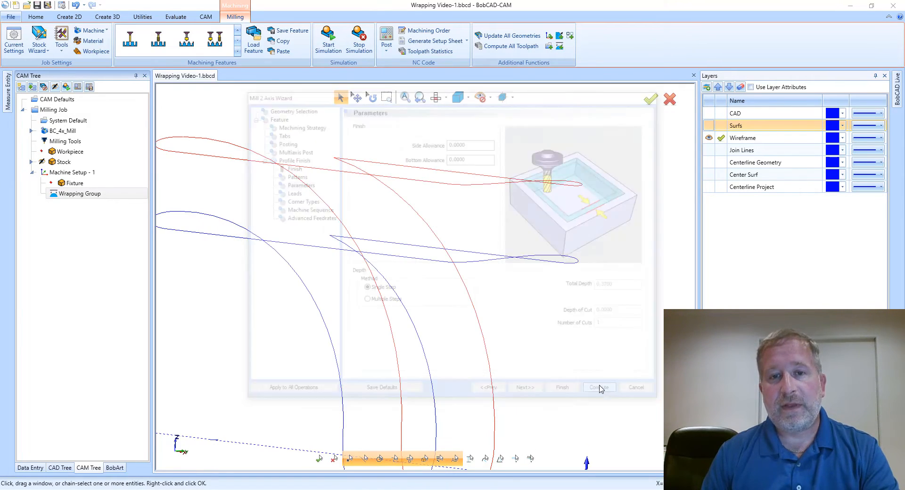
Backplot the Profile Finish operation and advance the tool through the wrapped toolpath to the slot's straight section.
middle_click_drag(507, 160, 514, 186)
left_click(93, 236)
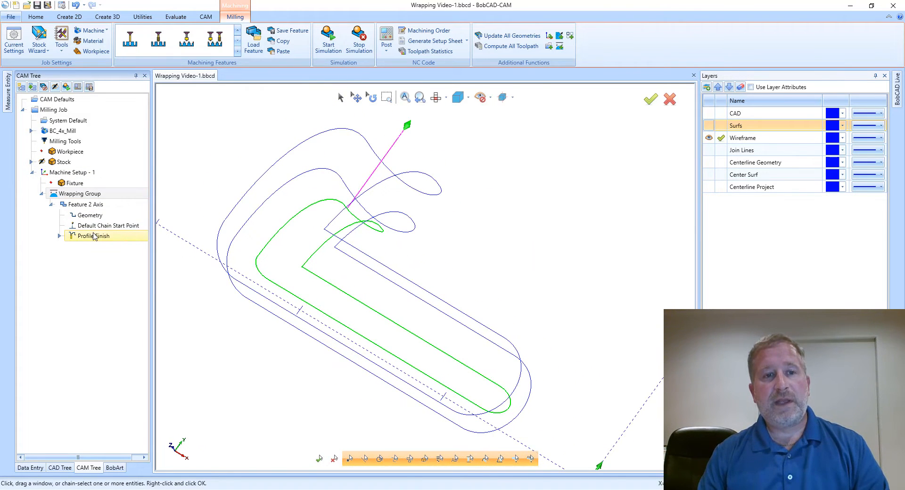
right_click(93, 236)
left_click(118, 266)
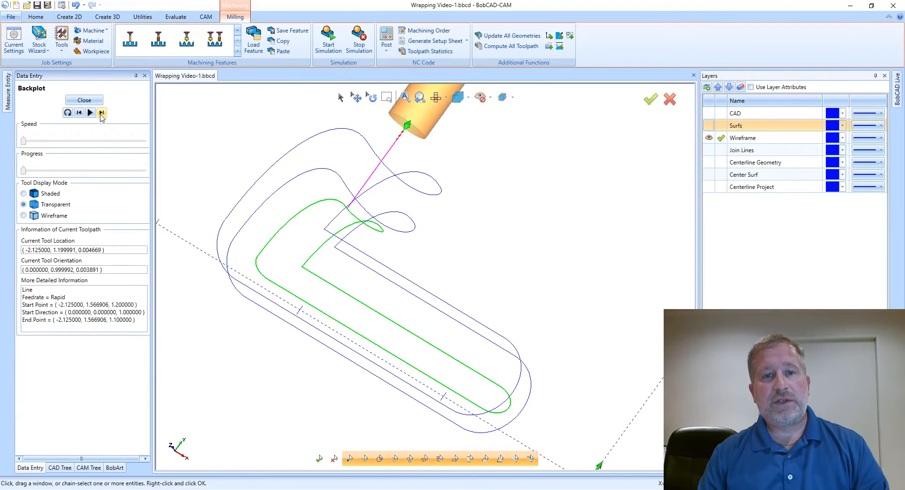
left_click(102, 113)
left_click(102, 113)
left_click(102, 113)
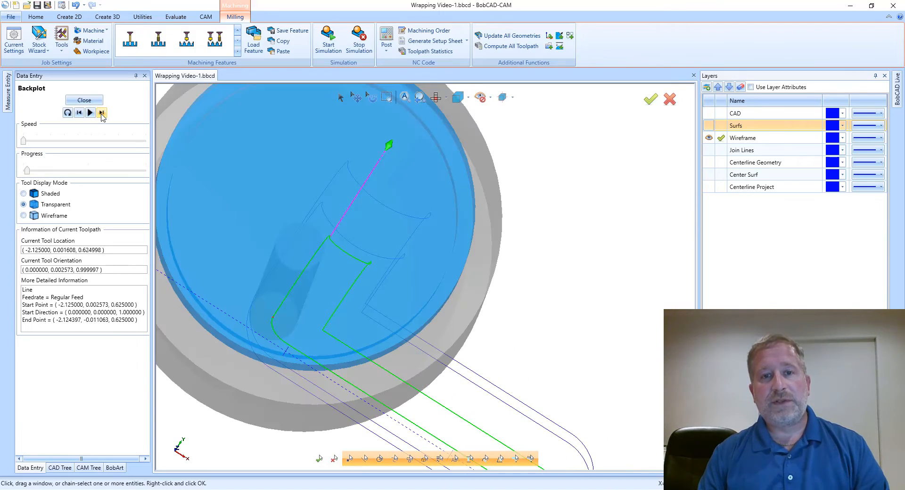
left_click(101, 113)
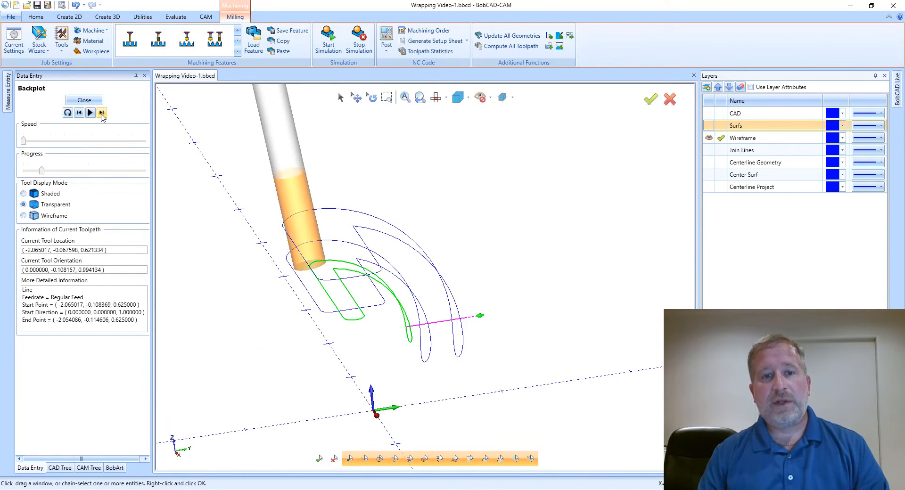
left_click(102, 113)
left_click(101, 113)
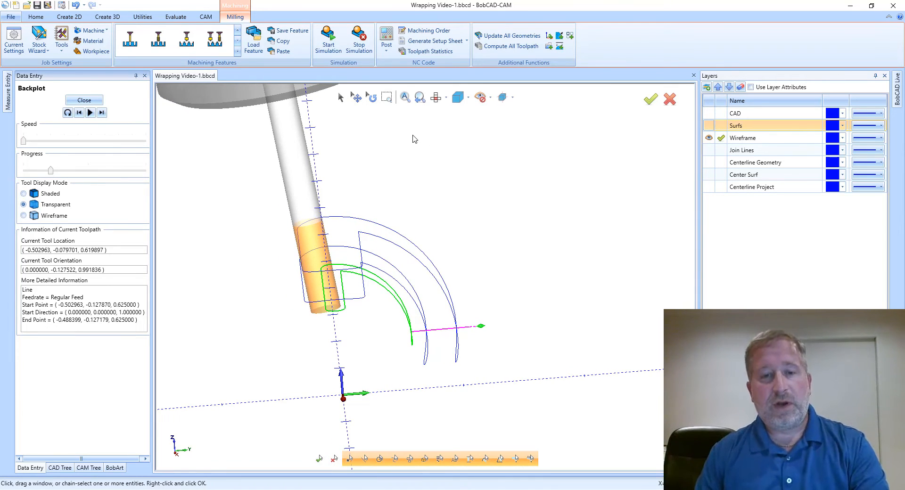
Show the Surfs layer and inspect the tool's position in the tube wall from the right view.
left_click(709, 125)
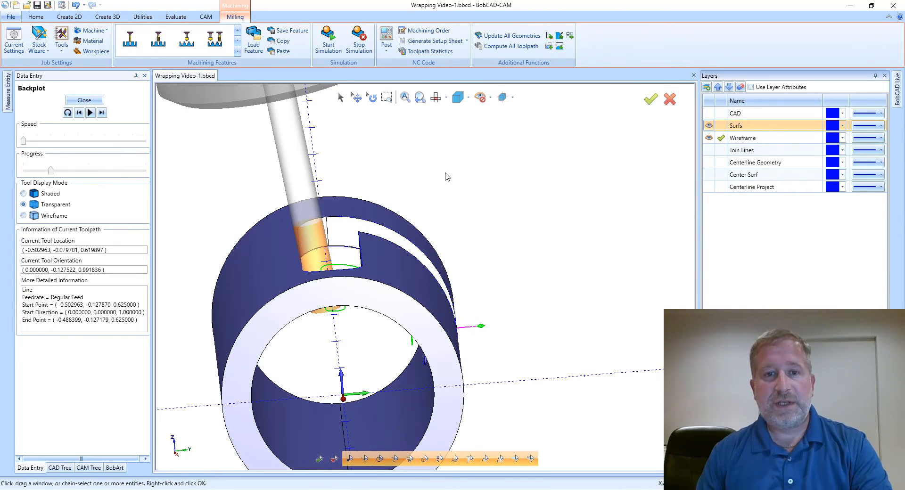
left_click(445, 98)
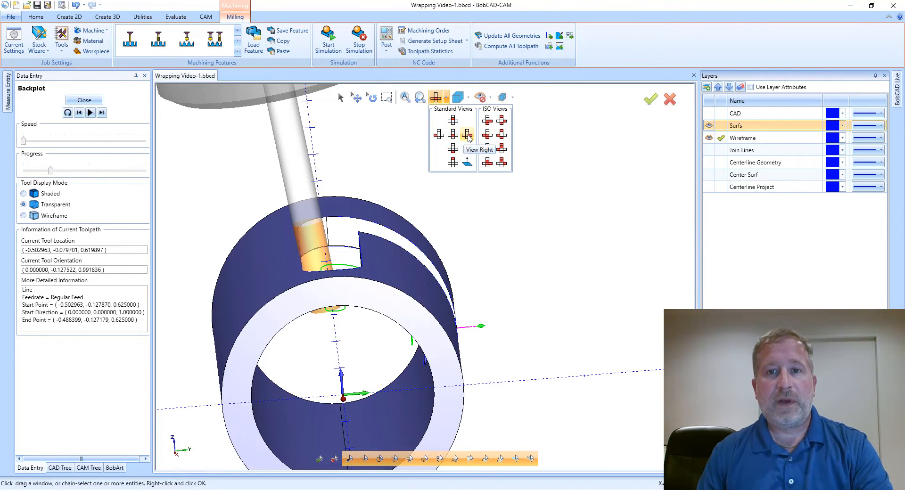
left_click(467, 135)
scroll(323, 257, "up", 2)
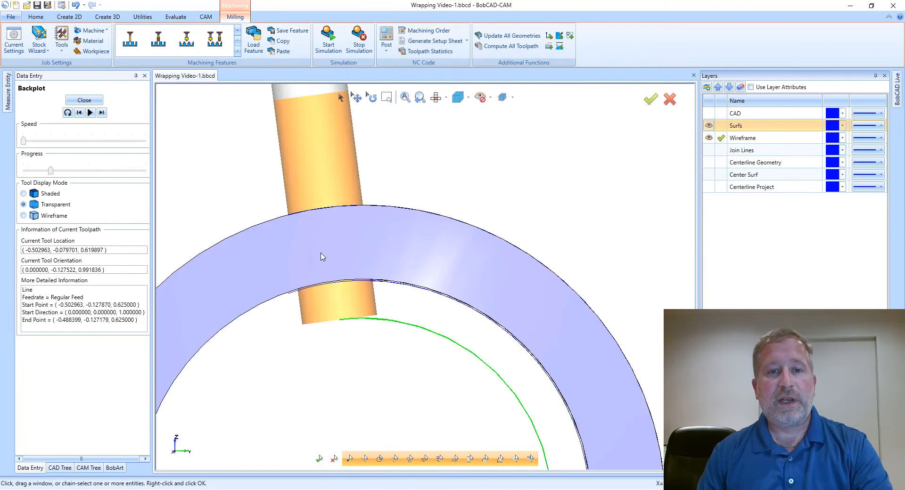
scroll(321, 256, "down", 2)
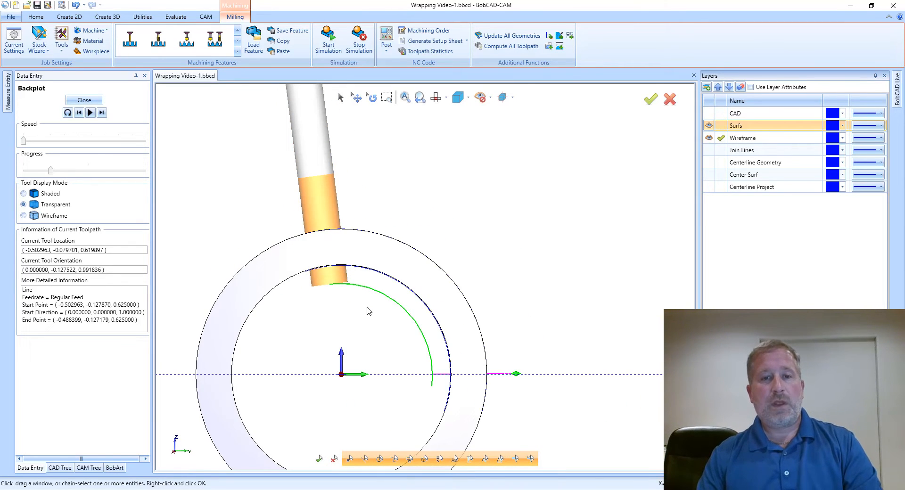
middle_click_drag(364, 324, 429, 252)
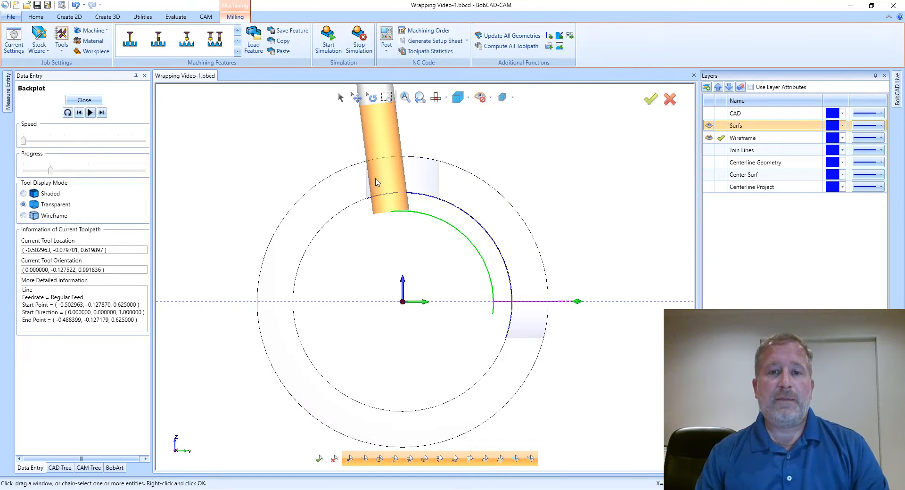
Examine the tool's angle against the slot's side wall up close in the right view, and close the backplot.
scroll(378, 182, "up", 5)
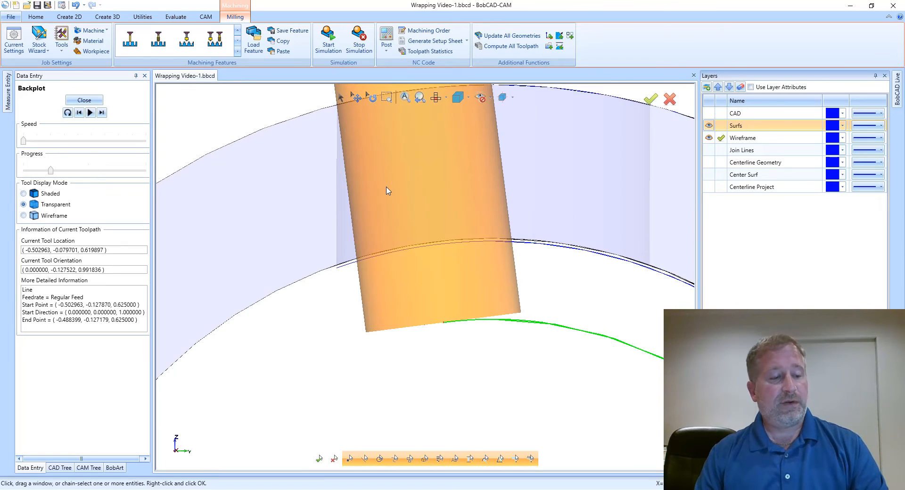
scroll(387, 187, "up", 1)
scroll(386, 190, "up", 1)
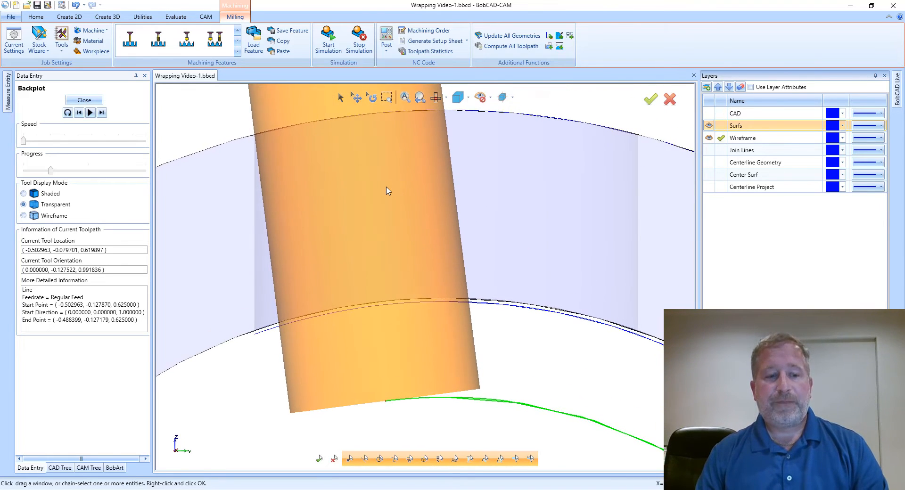
left_click(446, 99)
left_click(468, 136)
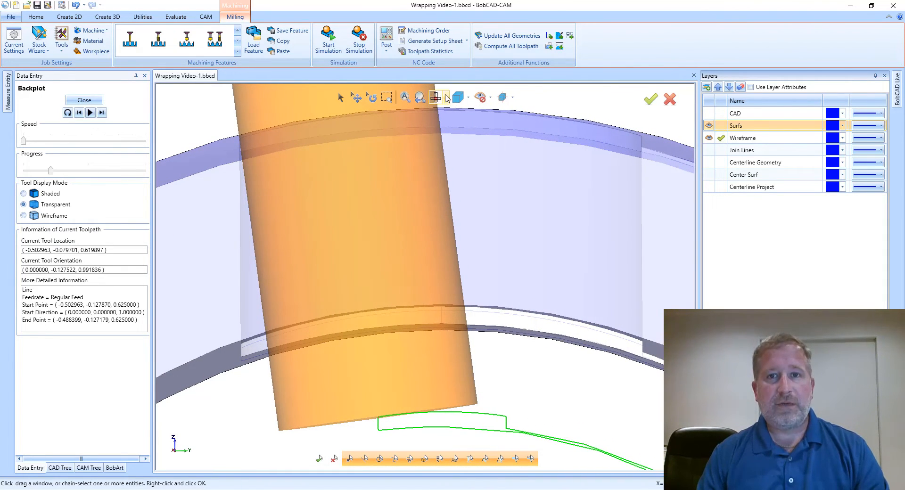
left_click(446, 98)
left_click(469, 137)
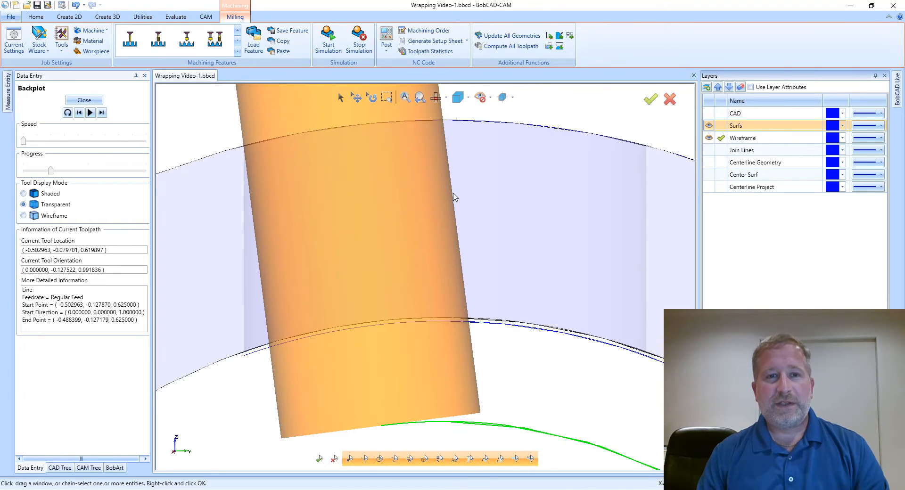
left_click(447, 98)
left_click(468, 140)
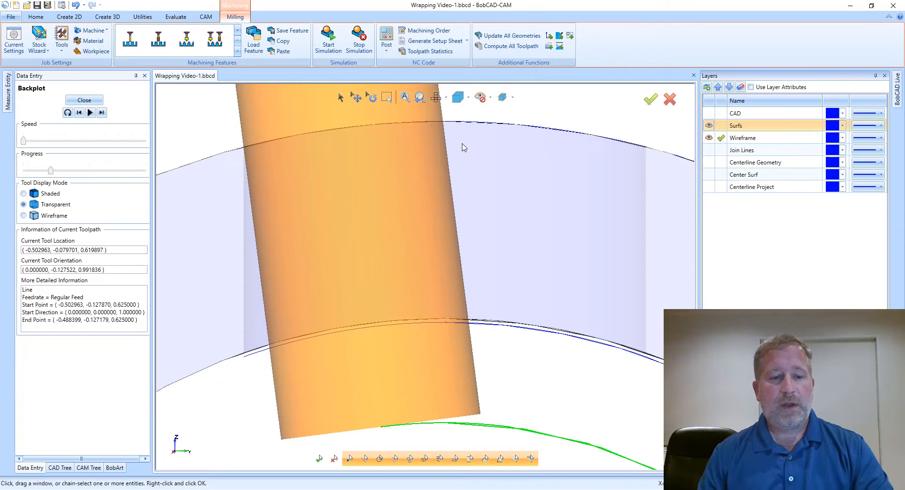
middle_click_drag(465, 145, 461, 186)
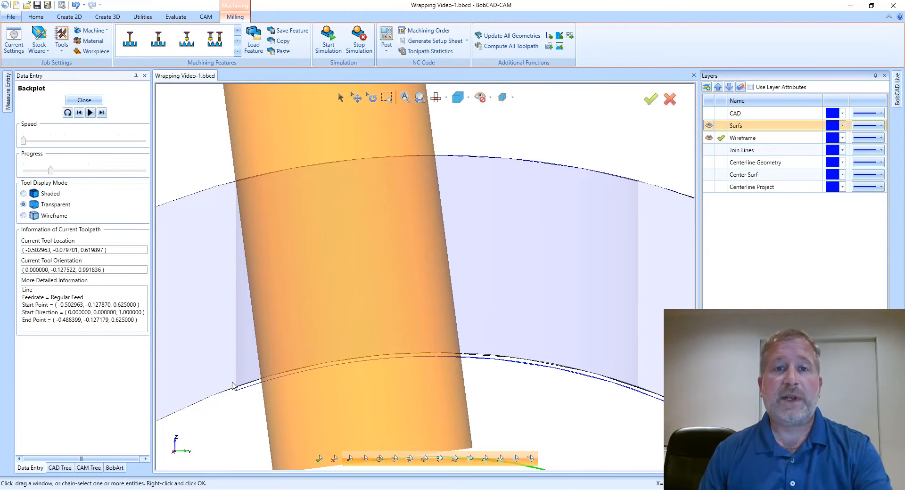
scroll(329, 254, "down", 1)
scroll(328, 253, "down", 2)
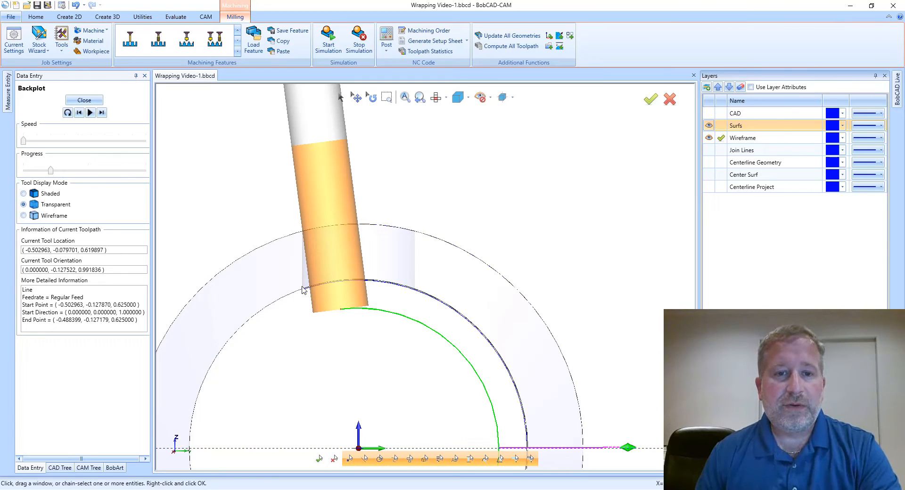
scroll(304, 290, "up", 3)
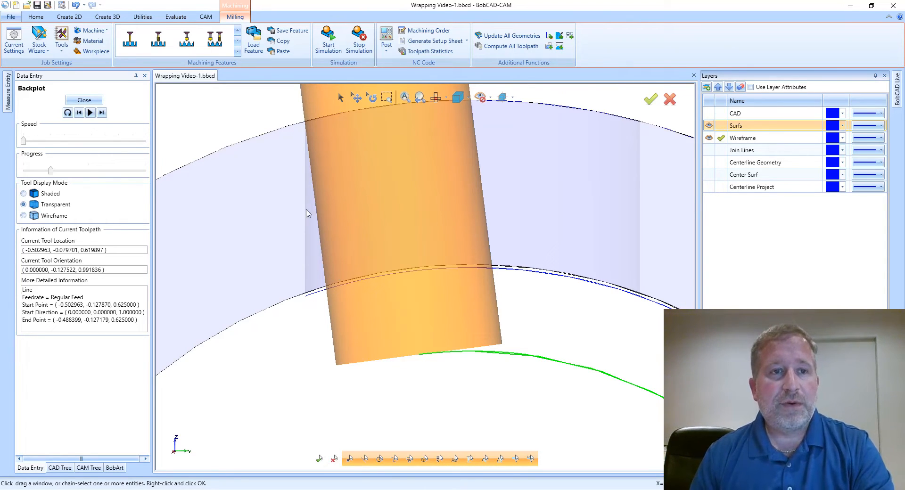
left_click(83, 100)
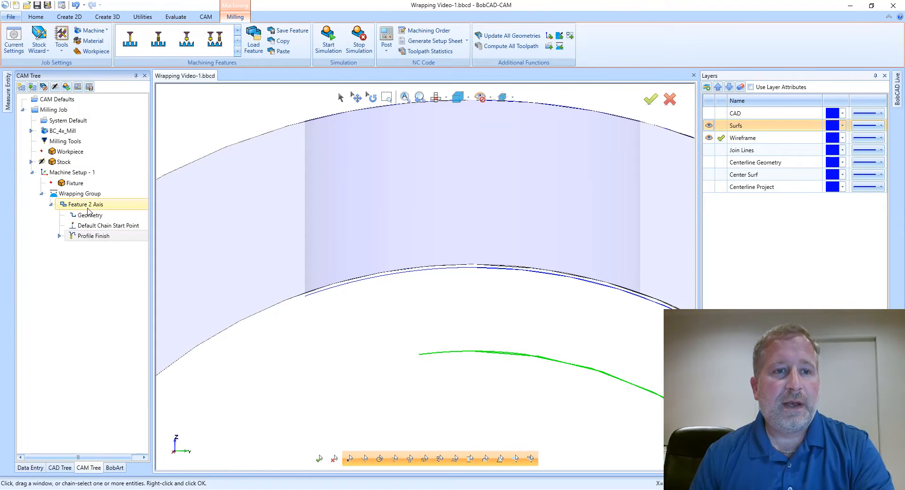
Set the Profile Finish tool of the 2 Axis feature to 0.5 diameter and compute the toolpath.
left_click(88, 209)
right_click(88, 210)
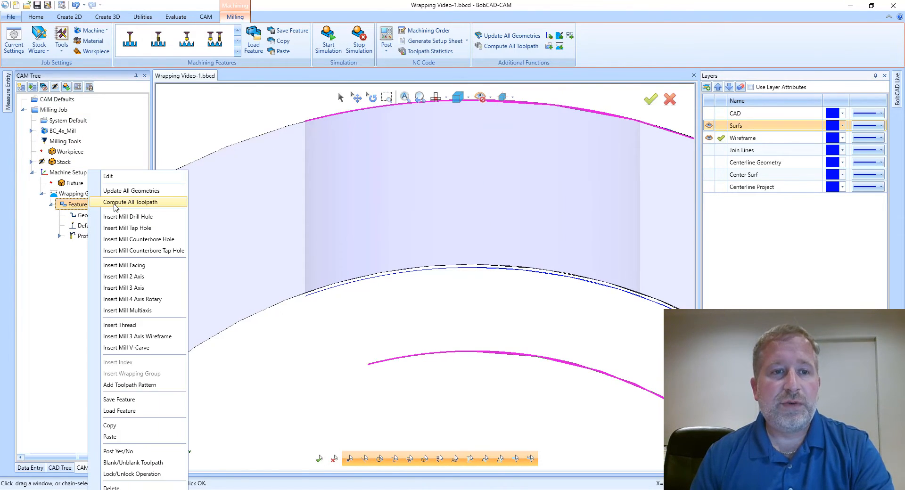
left_click(125, 178)
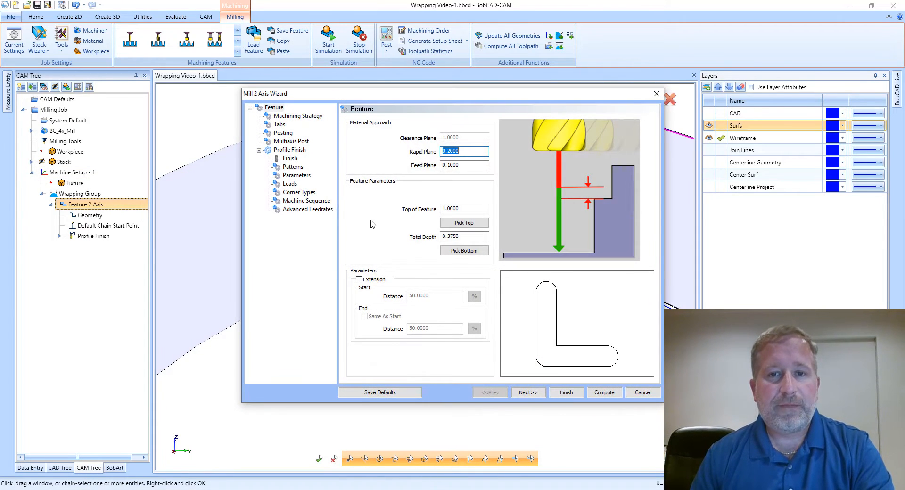
left_click(290, 158)
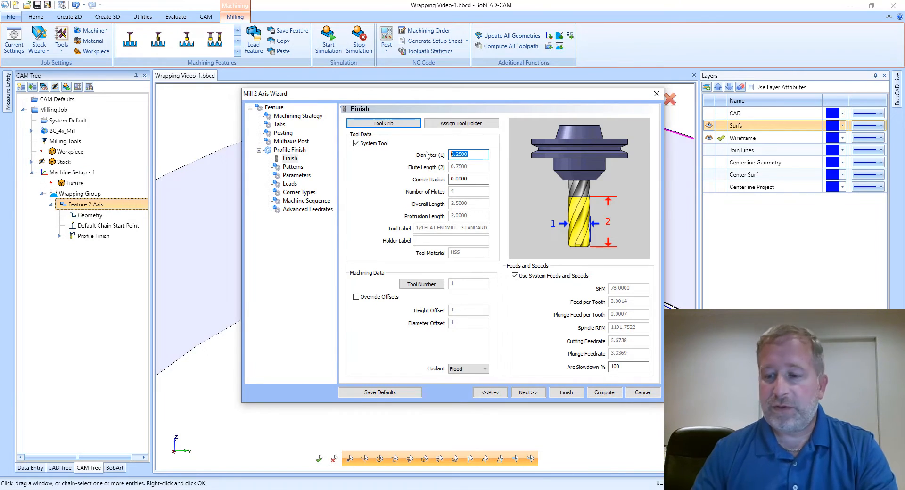
type(".5")
key("Tab")
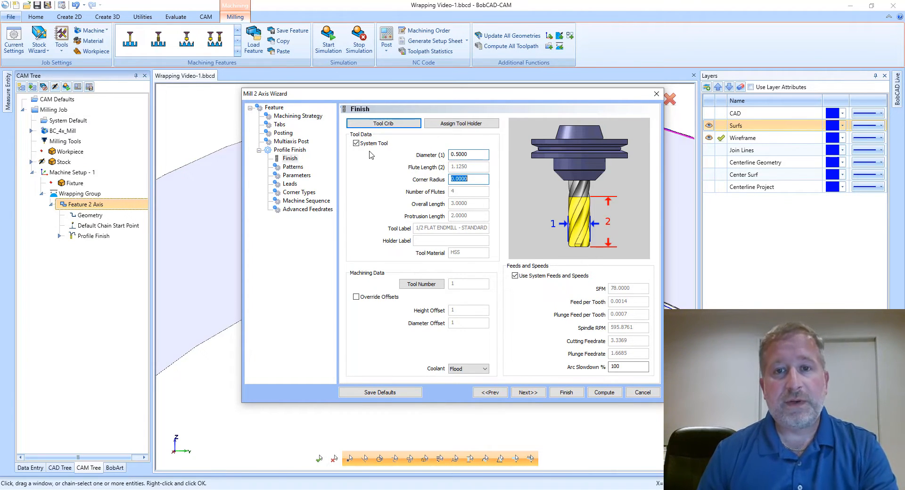
left_click(604, 392)
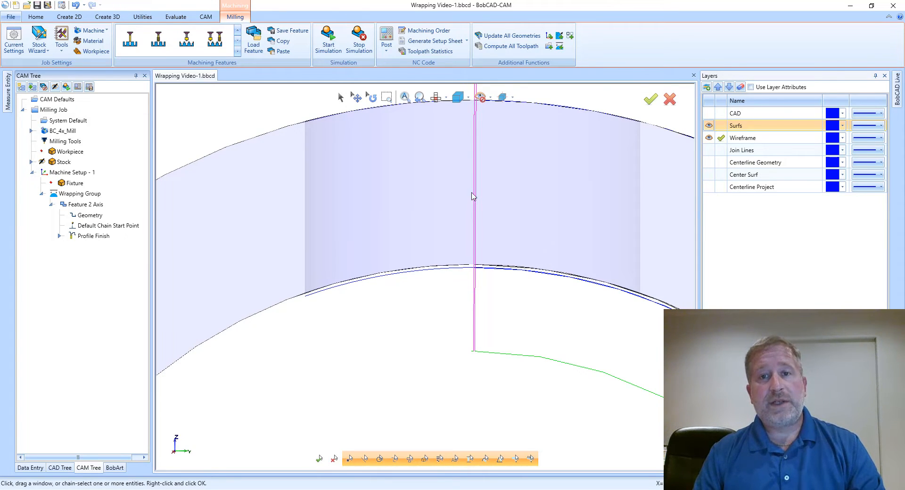
Examine the recomputed toolpath inside the tube's slot, checking the spacing between its passes along the straight section.
middle_click_drag(472, 189, 472, 191)
scroll(473, 191, "down", 5)
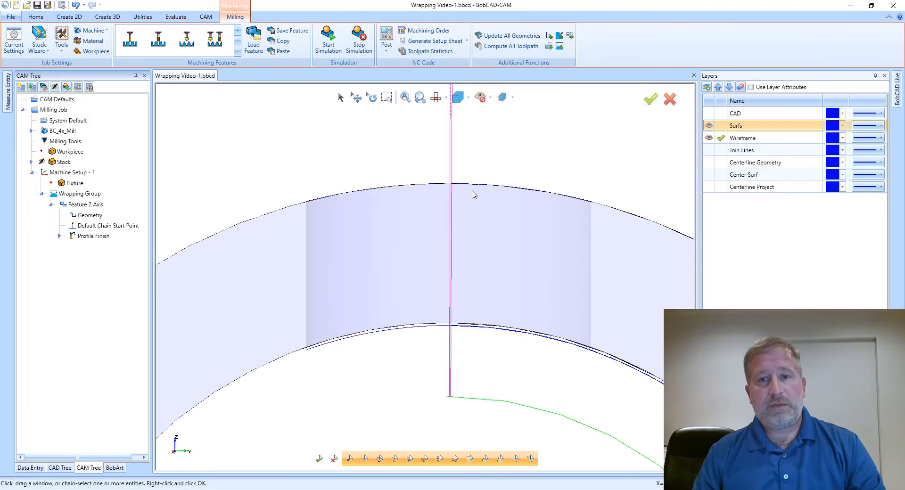
middle_click_drag(472, 191, 473, 191)
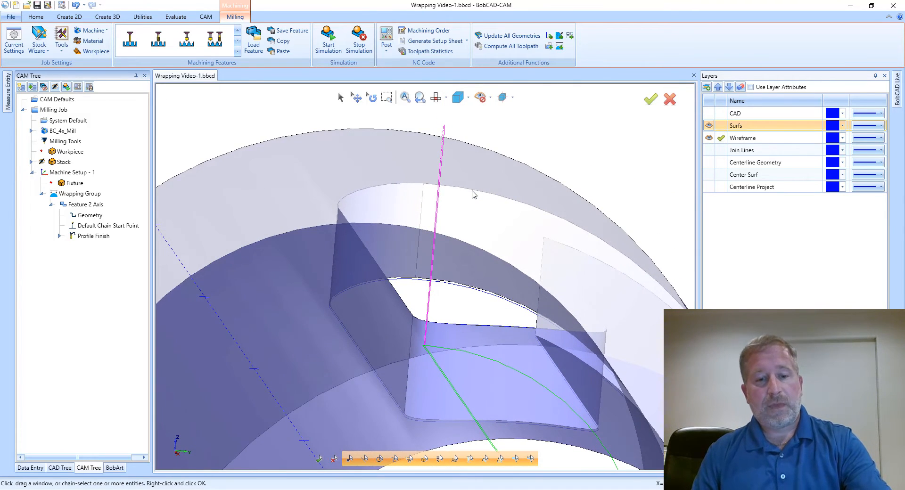
key("t")
middle_click_drag(472, 191, 426, 238)
scroll(386, 260, "up", 5)
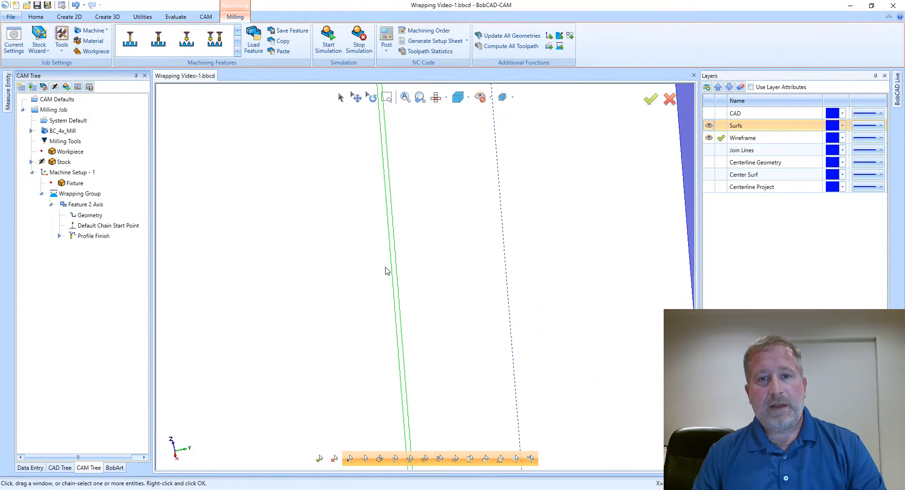
scroll(389, 262, "up", 1)
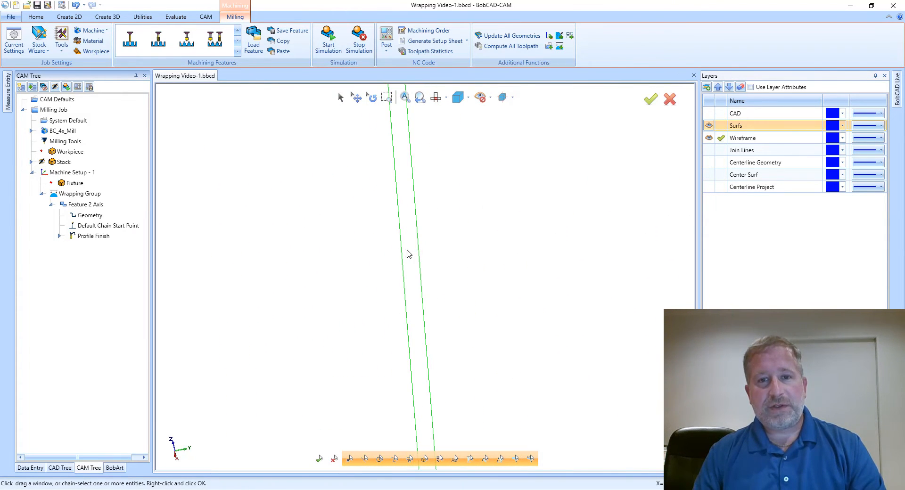
scroll(405, 257, "down", 6)
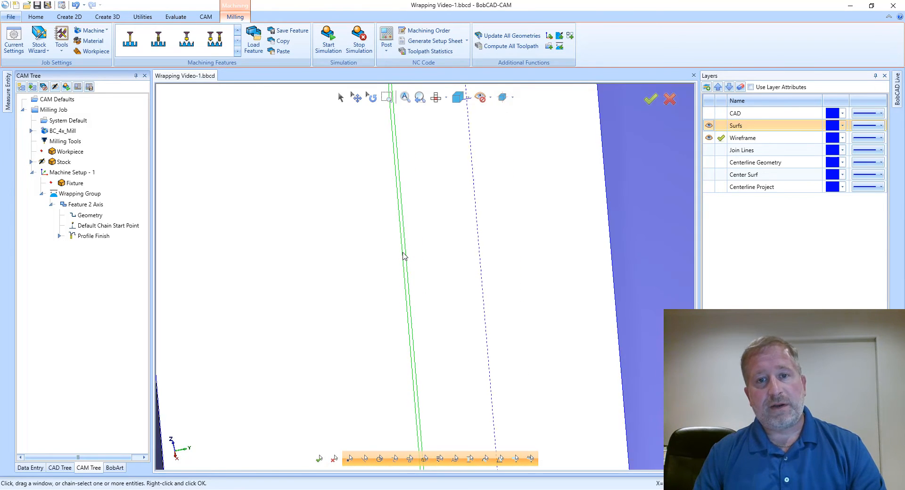
middle_click_drag(453, 219, 355, 247)
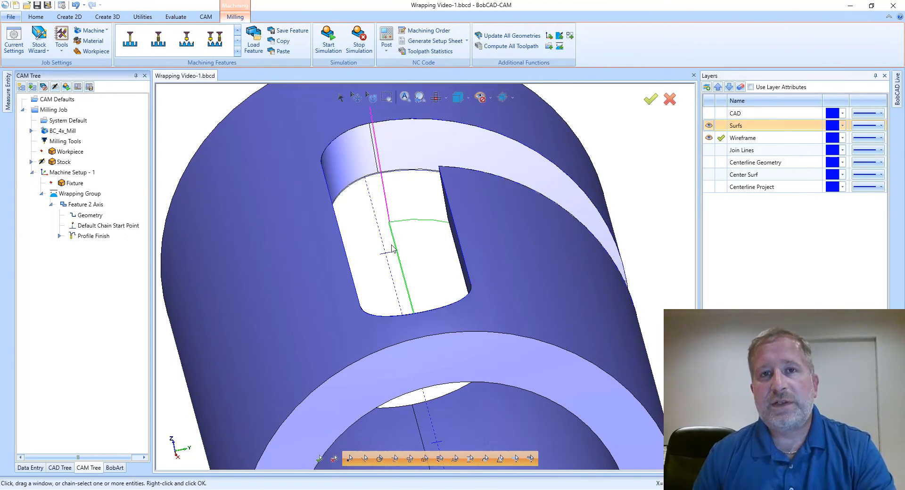
Review the Wrapping Group's diameter, unwrap tolerance and axis settings, and close them without changes.
left_click(85, 196)
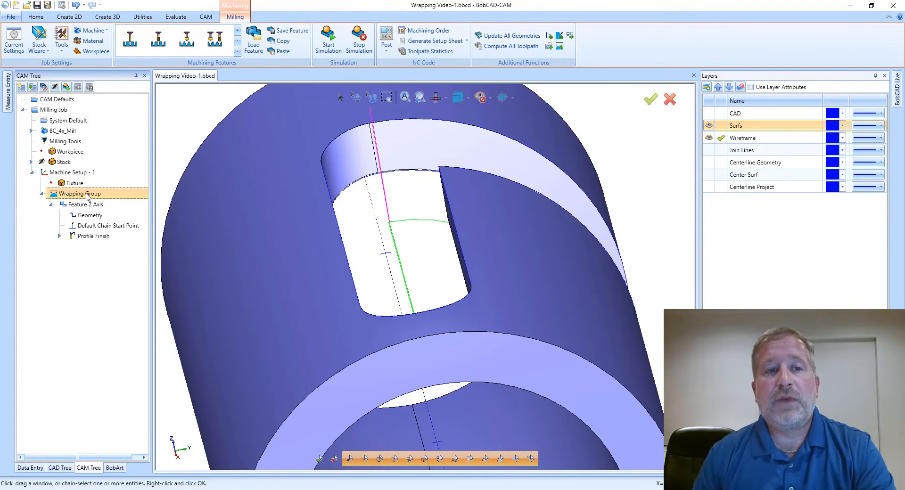
right_click(86, 197)
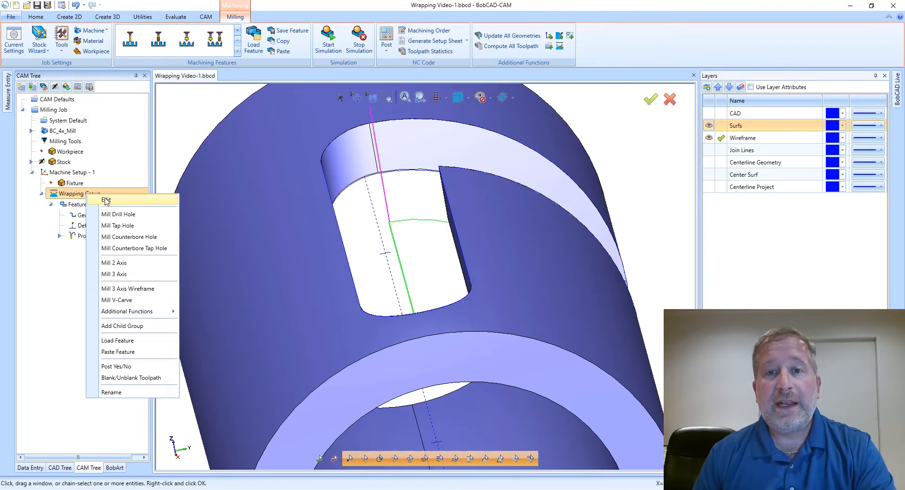
left_click(106, 201)
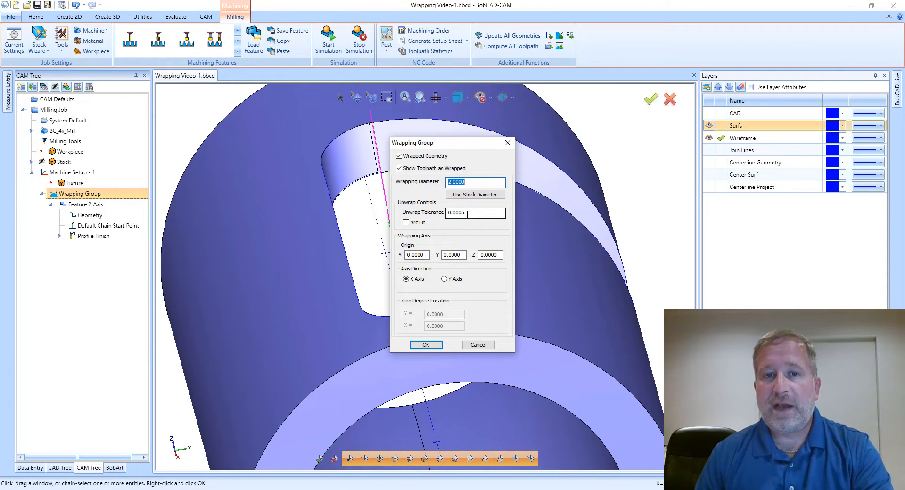
left_click(478, 345)
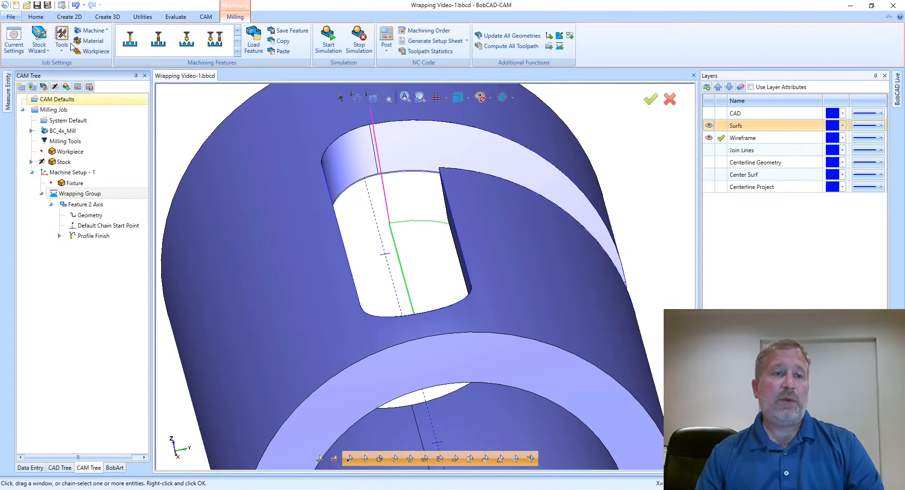
Start the machine simulation and focus on the tube and tool at the rotary chuck.
left_click(66, 87)
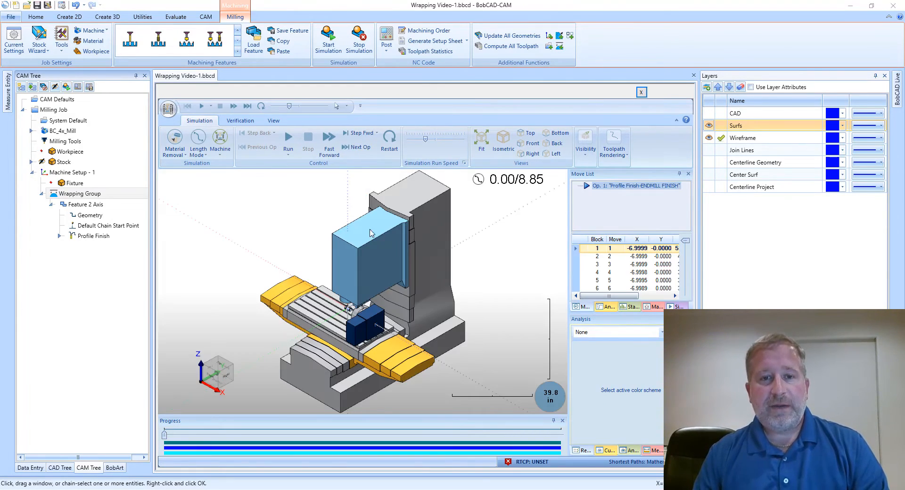
middle_click_drag(474, 297, 405, 292)
scroll(406, 292, "up", 10)
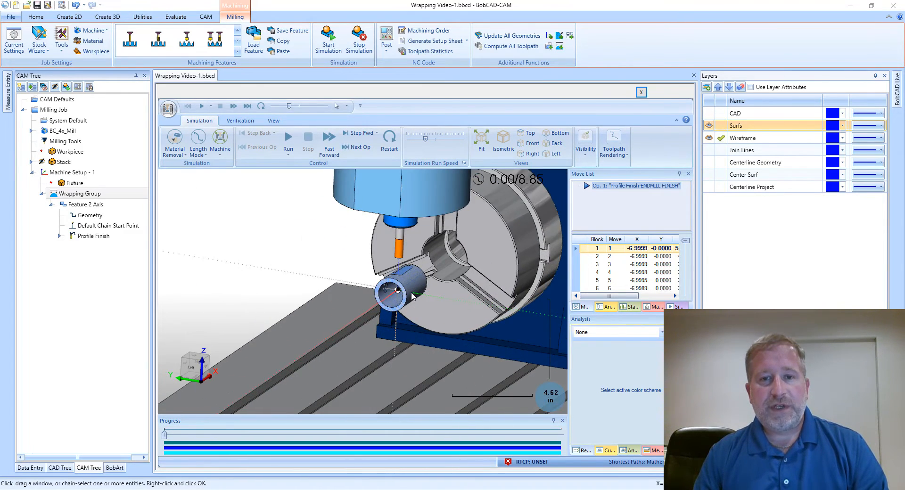
scroll(395, 285, "up", 2)
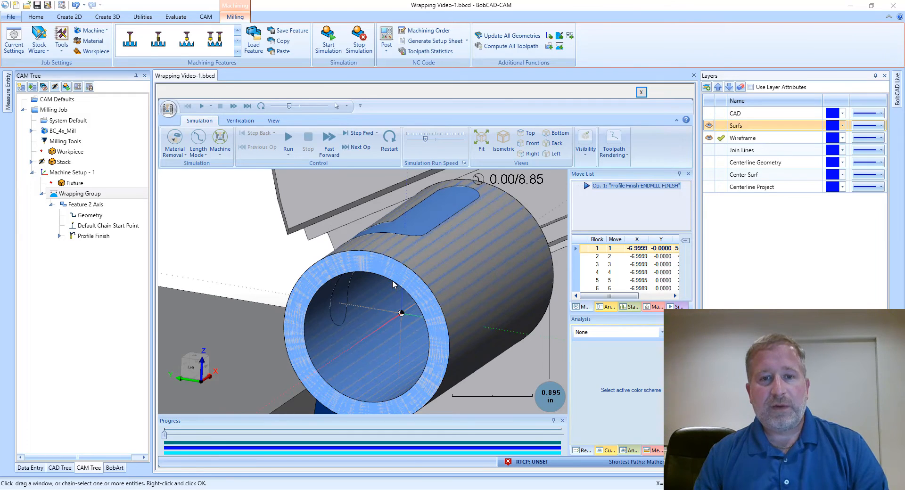
middle_click_drag(393, 282, 393, 320, "ctrl")
Step through the first Profile Finish moves as the tool enters the tube wall, up to about block 9.
left_click(617, 251)
key("Down")
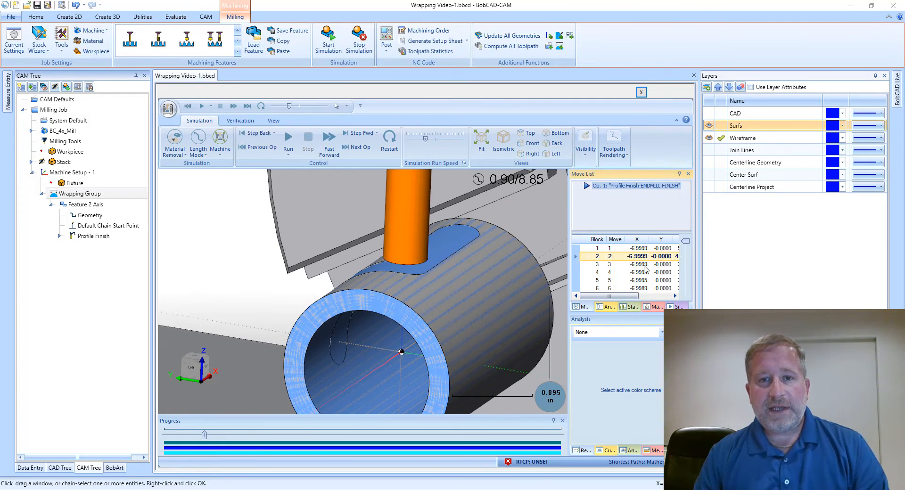
key("Down")
key("Down")
key("Down")
key("Down")
key("Down")
key("Down")
key("Down")
key("Down")
key("Down")
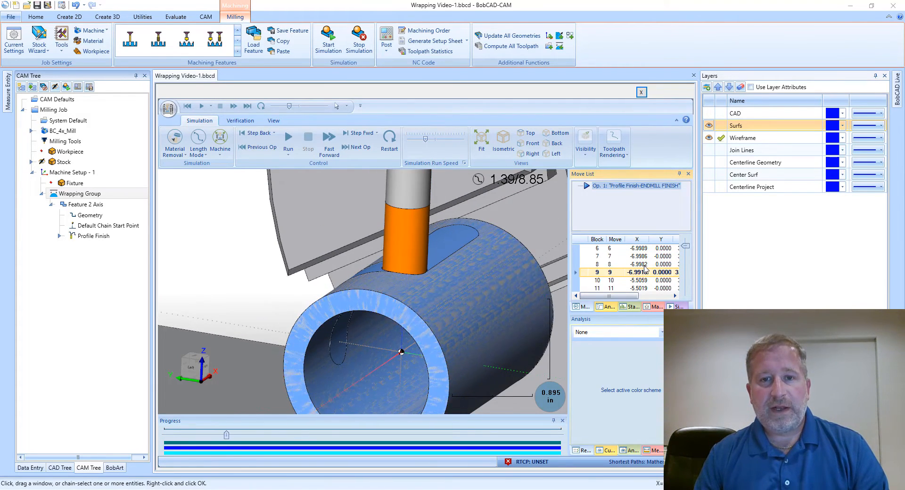
Advance the simulation to block 20 and inspect the cut wall at the slot's rounded end.
middle_click_drag(377, 312, 422, 296)
scroll(625, 264, "down", 4)
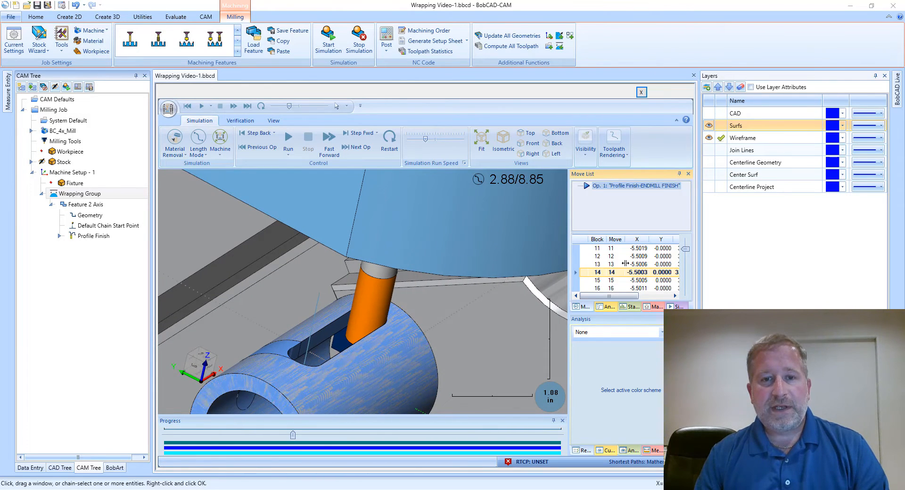
scroll(625, 264, "down", 5)
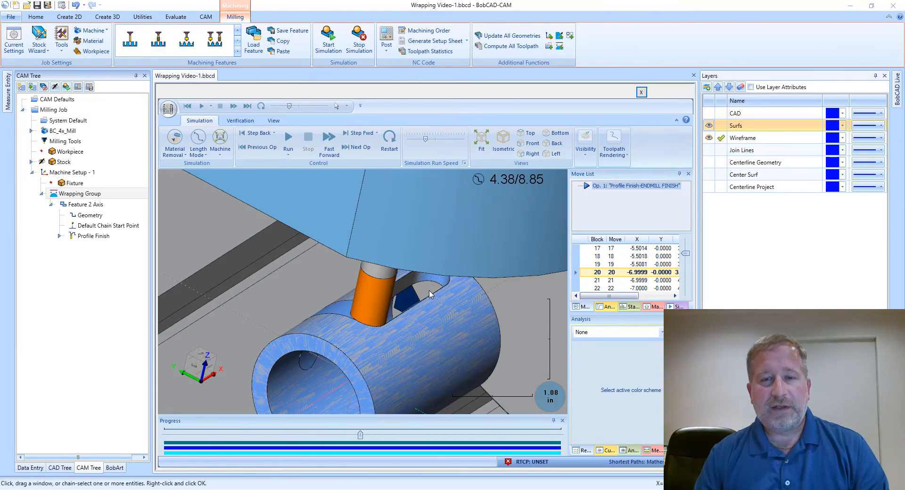
scroll(431, 292, "up", 4)
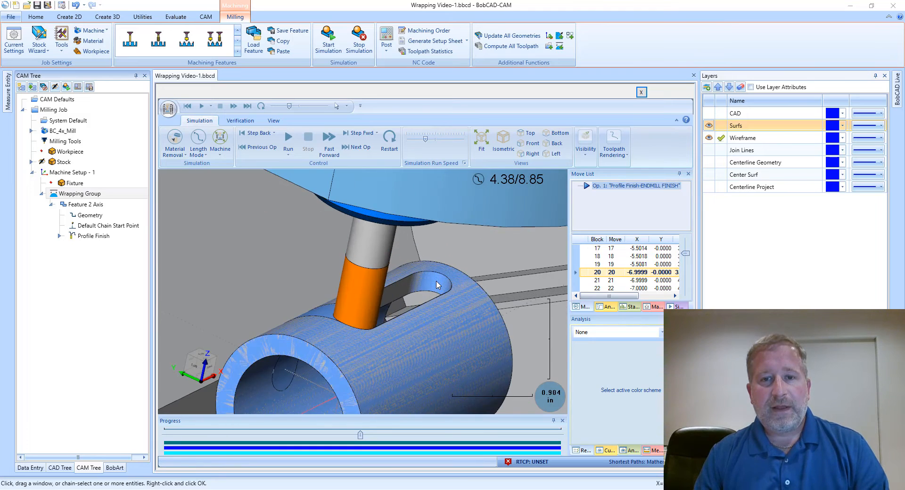
scroll(437, 284, "up", 5)
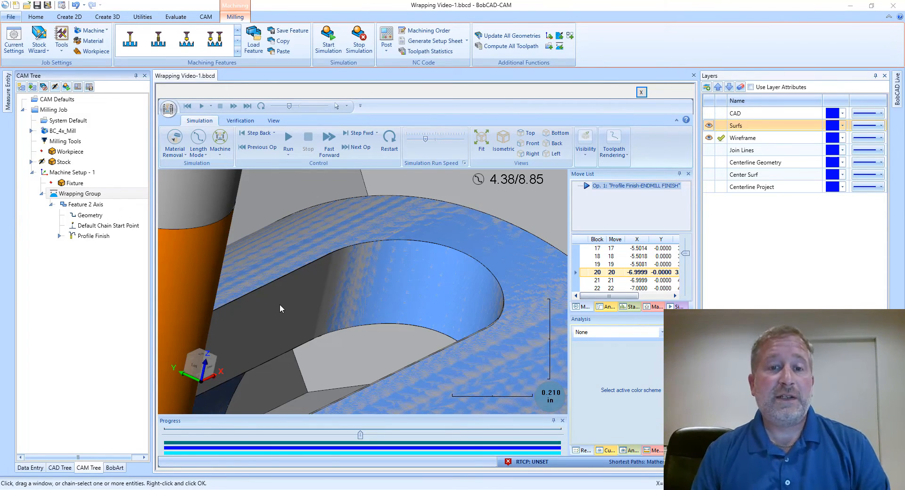
middle_click_drag(282, 304, 279, 299)
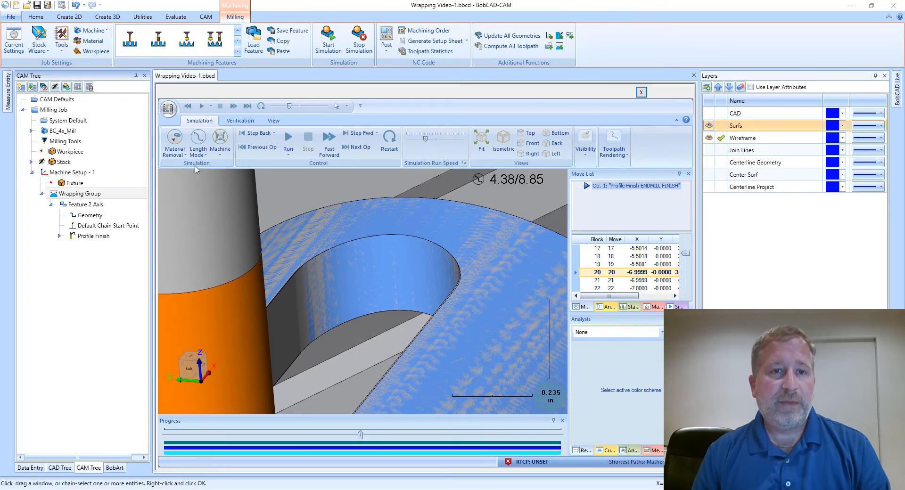
Switch the simulation display from the full machine to Workpiece/Stock and inspect the slot's straight side wall.
left_click(223, 150)
left_click(241, 171)
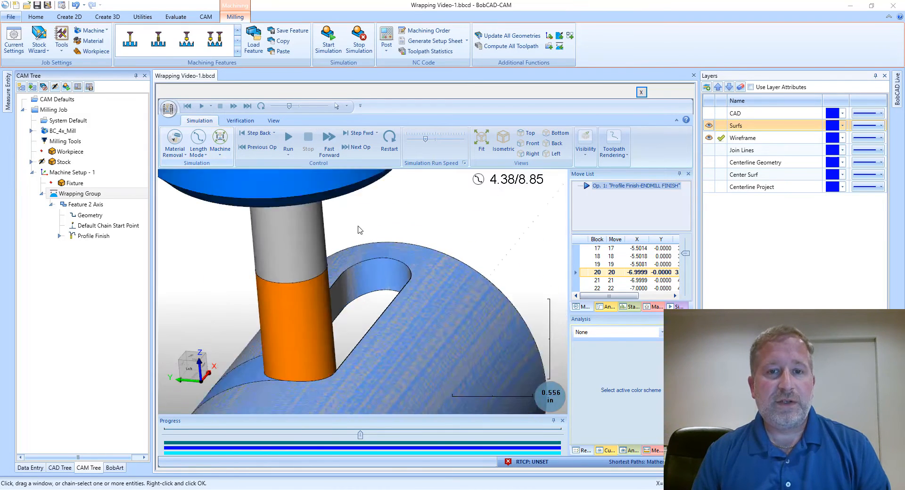
middle_click_drag(375, 264, 242, 280)
scroll(361, 304, "up", 10)
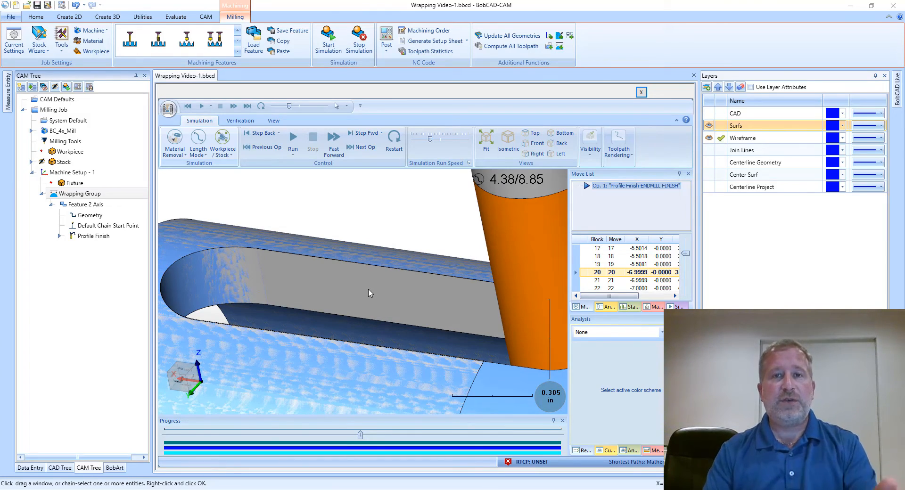
Advance the simulation through the circumferential part of the slot to the last move, block 81.
middle_click_drag(369, 293, 546, 273)
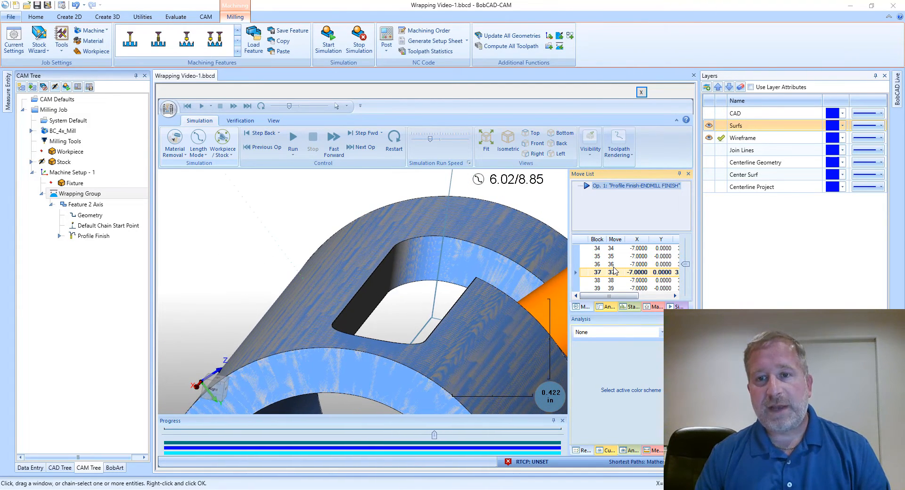
scroll(561, 299, "down", 2)
middle_click_drag(561, 299, 464, 268)
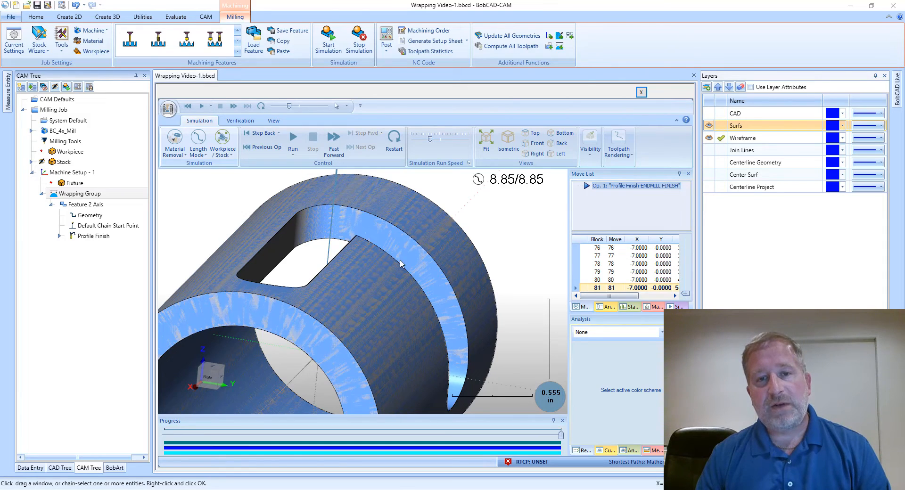
Inspect the walls and inner corner of the slot's circumferential section from several angles, and close the simulation.
scroll(401, 264, "up", 5)
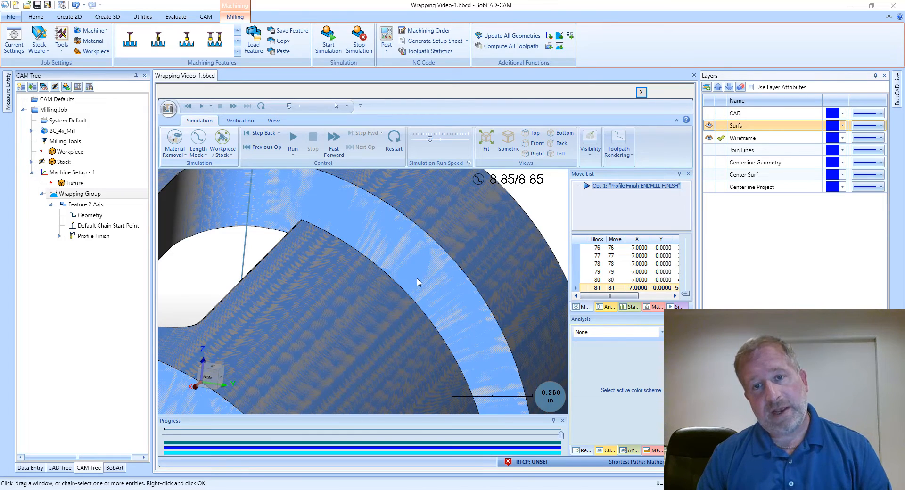
middle_click_drag(419, 275, 449, 232)
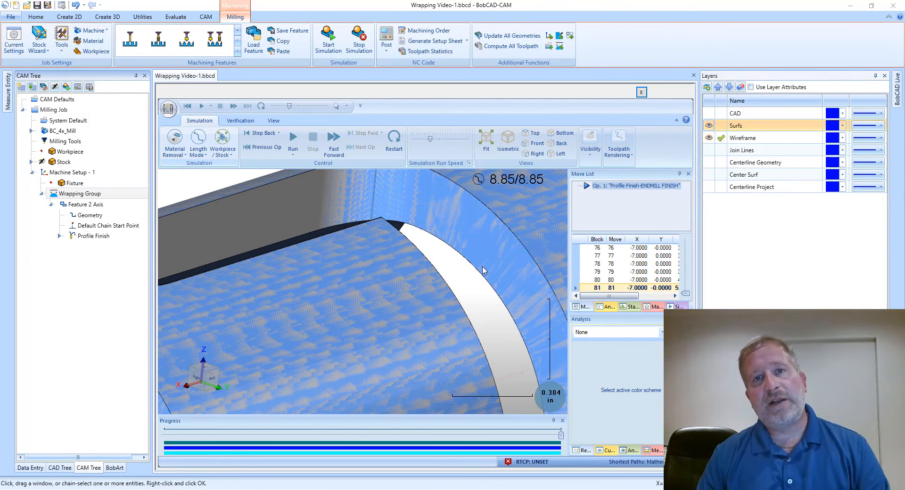
middle_click_drag(483, 270, 476, 232)
scroll(429, 301, "up", 4)
middle_click_drag(473, 301, 487, 225)
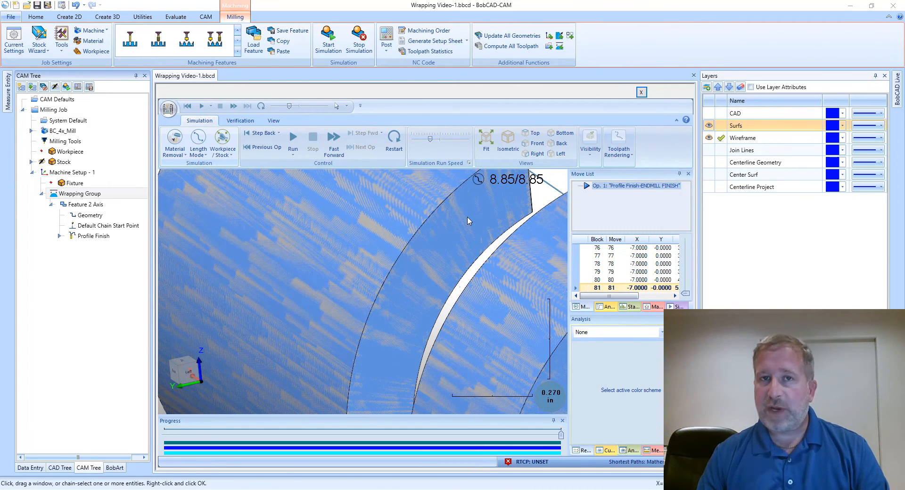
middle_click_drag(468, 221, 320, 241)
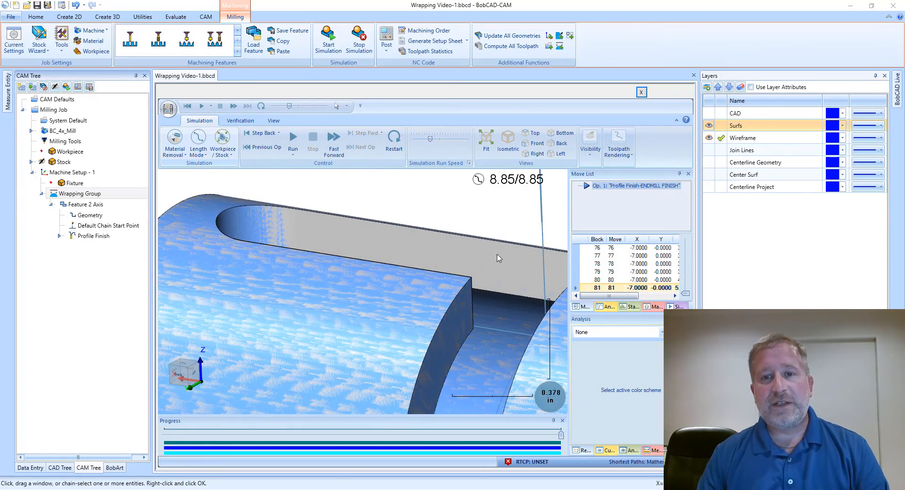
middle_click_drag(499, 258, 292, 269)
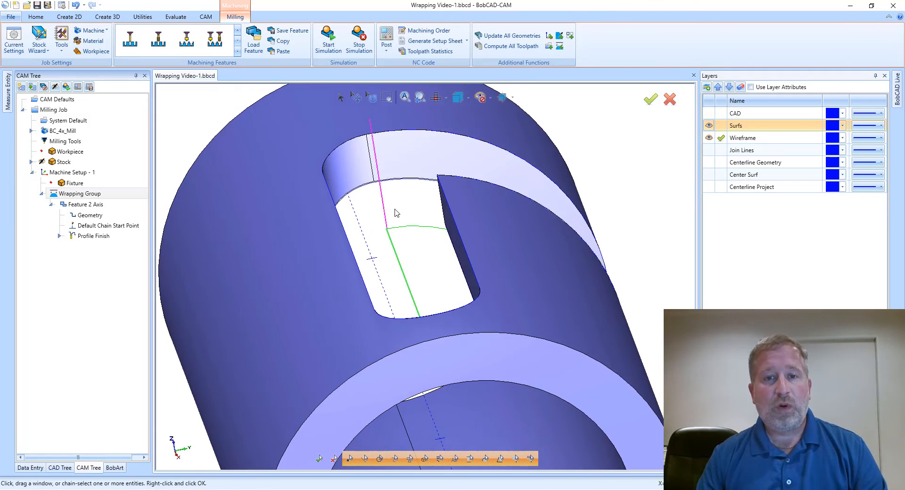
scroll(408, 207, "down", 2)
middle_click_drag(570, 189, 561, 189)
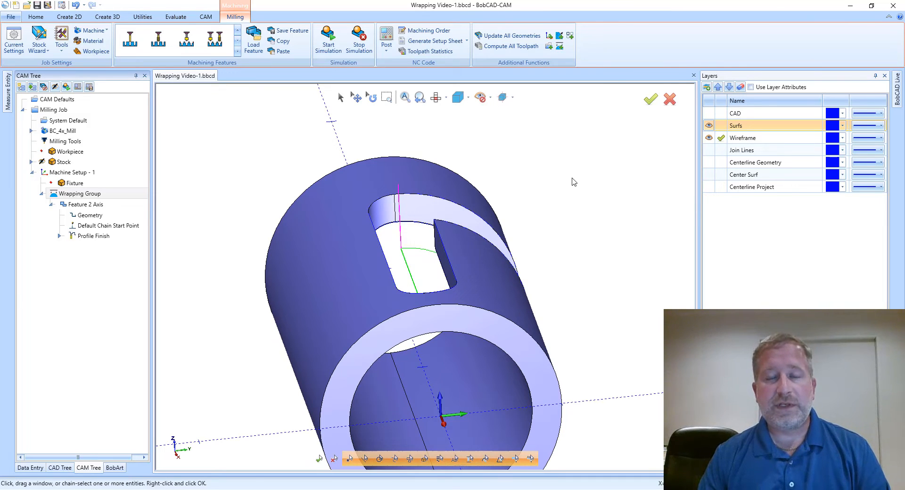
Blank the toolpath of the 2 Axis feature in the Wrapping Group.
middle_click_drag(658, 167, 629, 194)
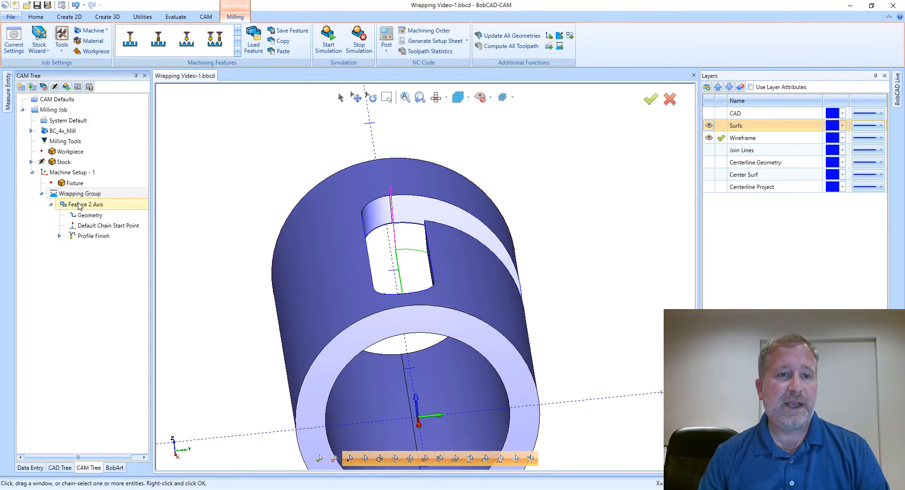
left_click(80, 204)
right_click(84, 206)
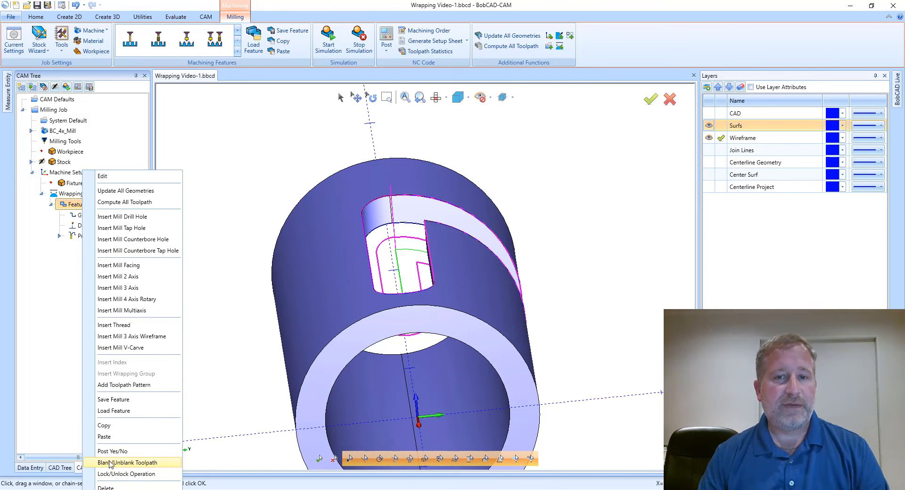
left_click(110, 463)
left_click(85, 195)
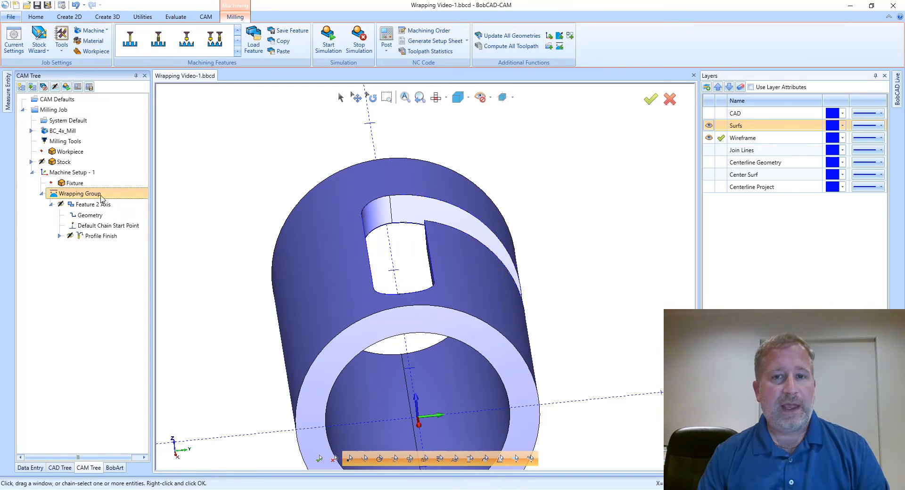
Show the Center Surf layer and view the center cylinder inside the tube from the side.
middle_click_drag(669, 190, 694, 185)
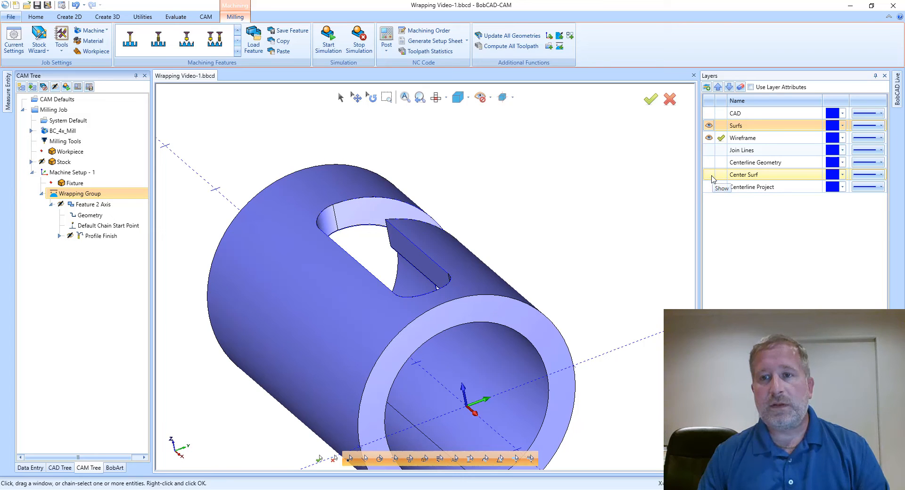
left_click(709, 175)
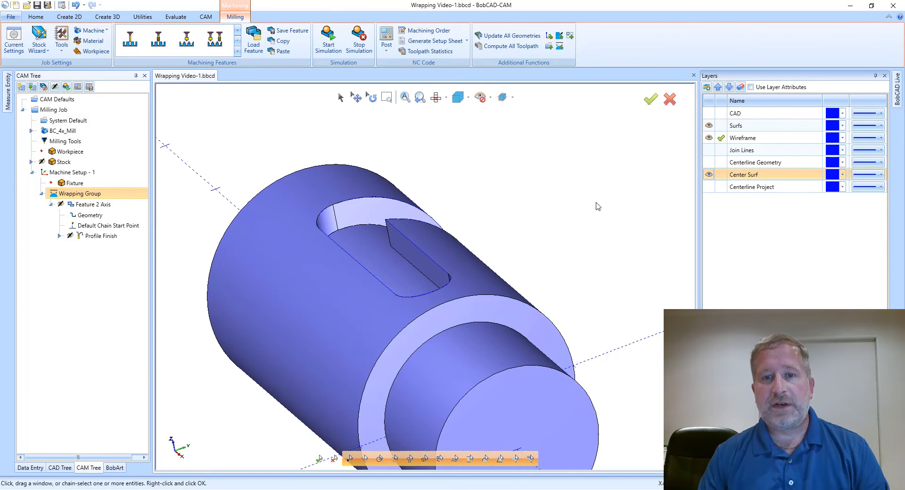
middle_click_drag(590, 203, 259, 101)
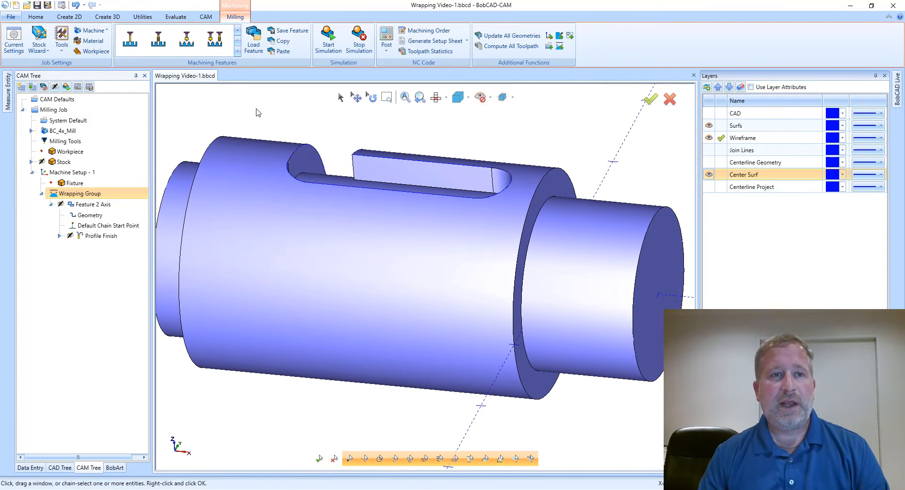
left_click(107, 17)
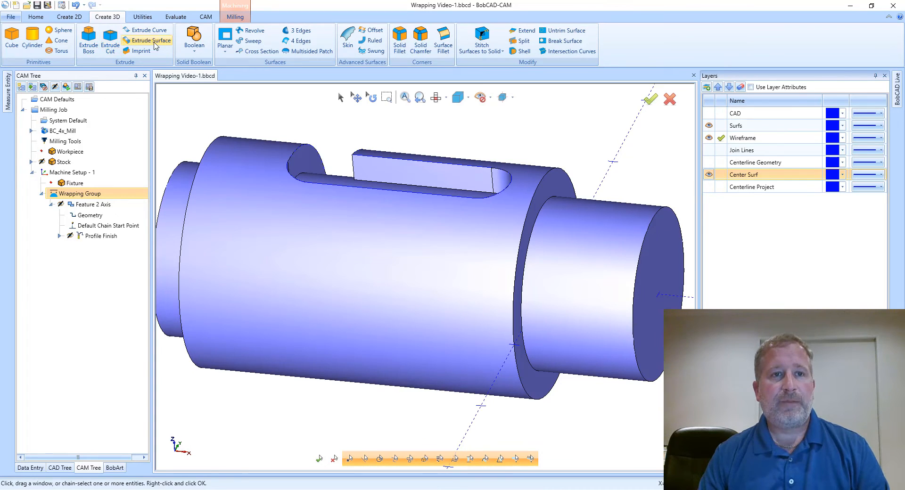
left_click(156, 32)
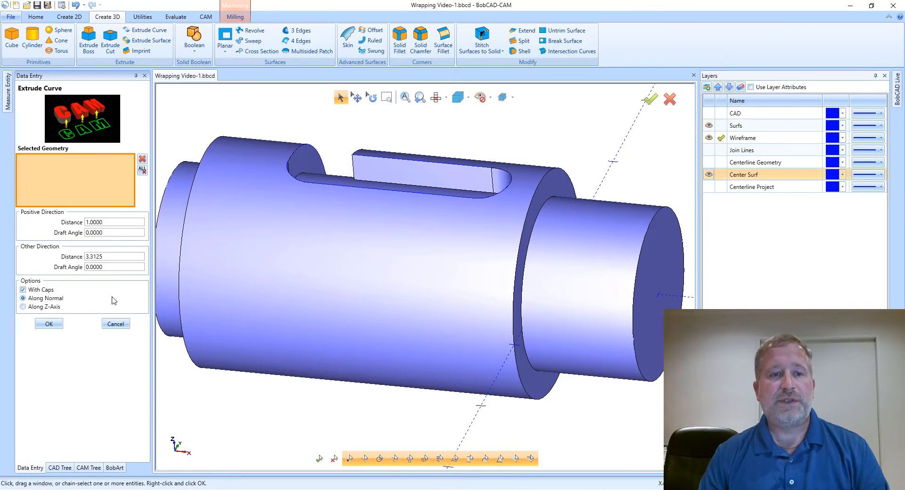
left_click(115, 324)
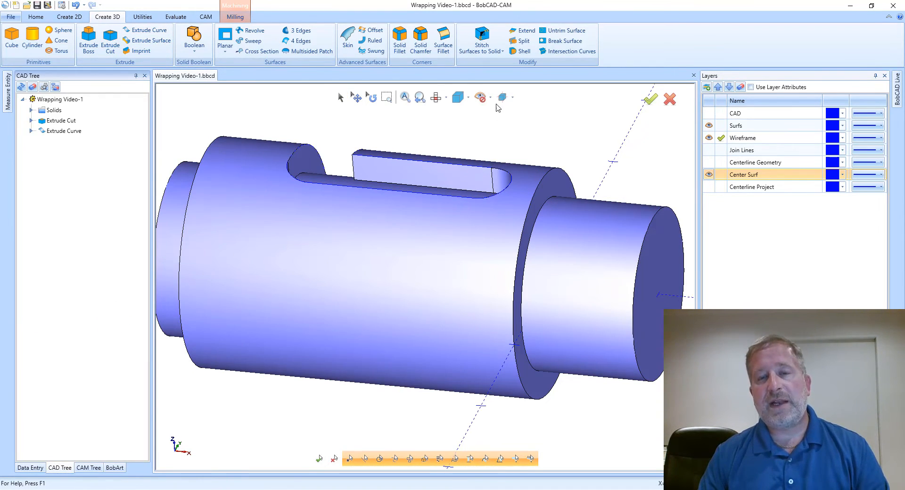
Examine the center cylinder through the slot, and show the Centerline Project layer to view its lines in the slot.
middle_click_drag(534, 129, 485, 153)
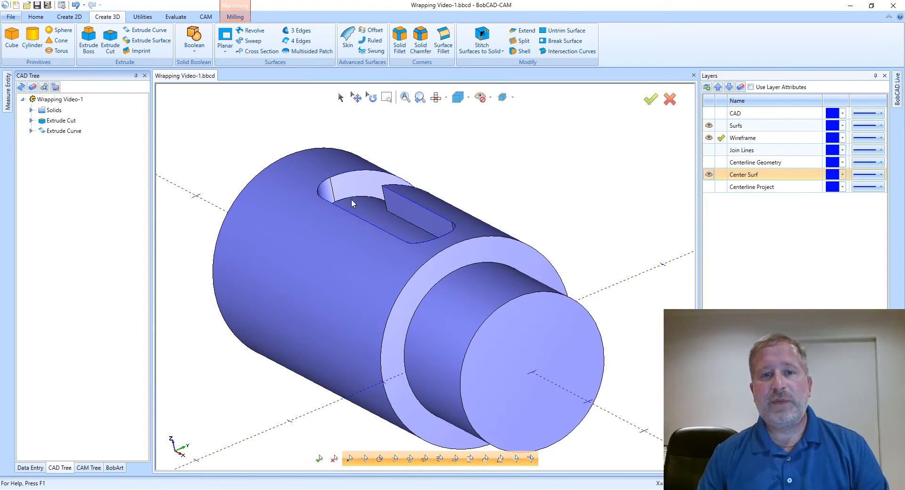
mouse_move(421, 236)
middle_mouse_down()
mouse_move(391, 225)
mouse_move(411, 227)
middle_mouse_up()
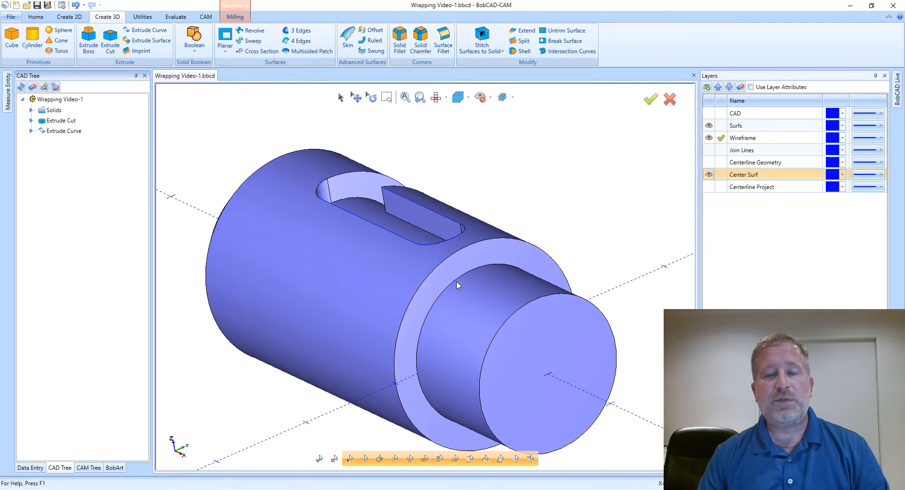
middle_click_drag(568, 161, 597, 175)
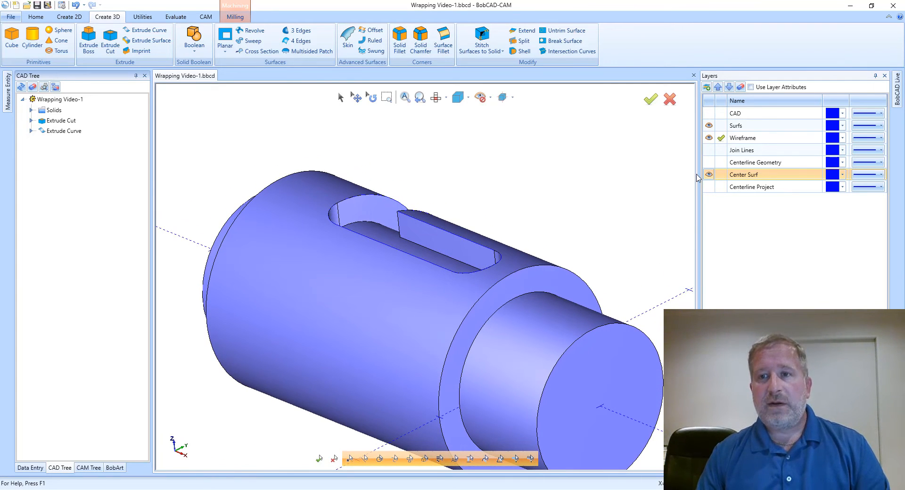
left_click(709, 188)
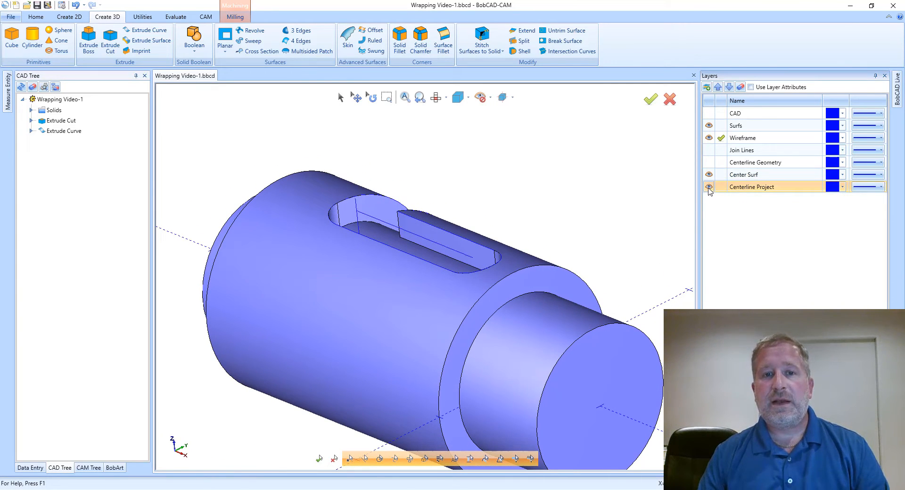
scroll(509, 201, "up", 5)
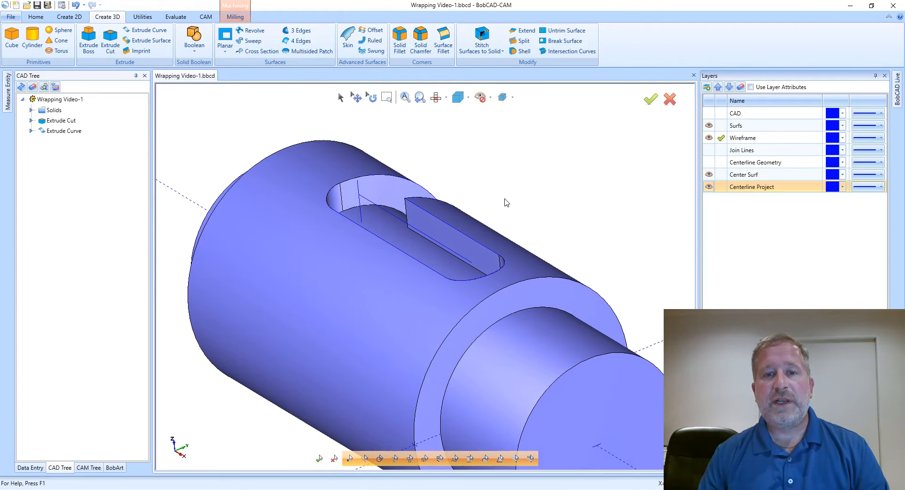
middle_click_drag(507, 202, 494, 143)
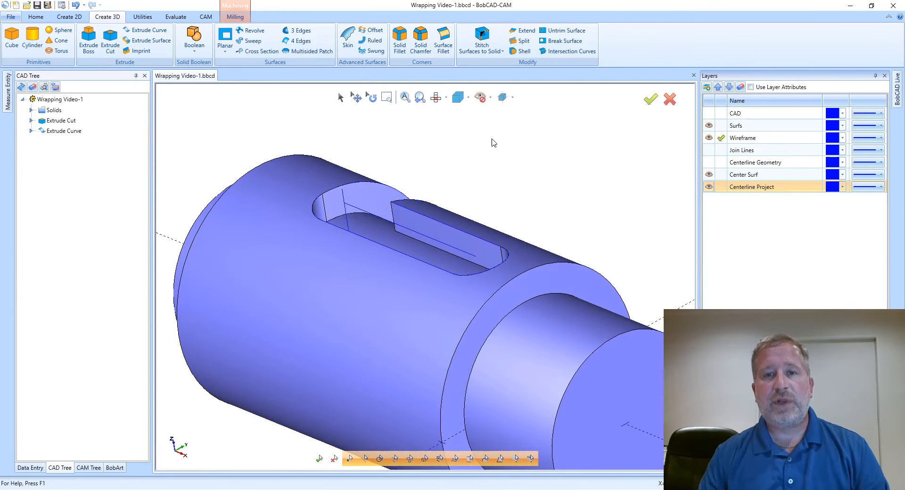
Examine the Centerline Project lines in the top and front views, in both shaded and wireframe display.
left_click(436, 98)
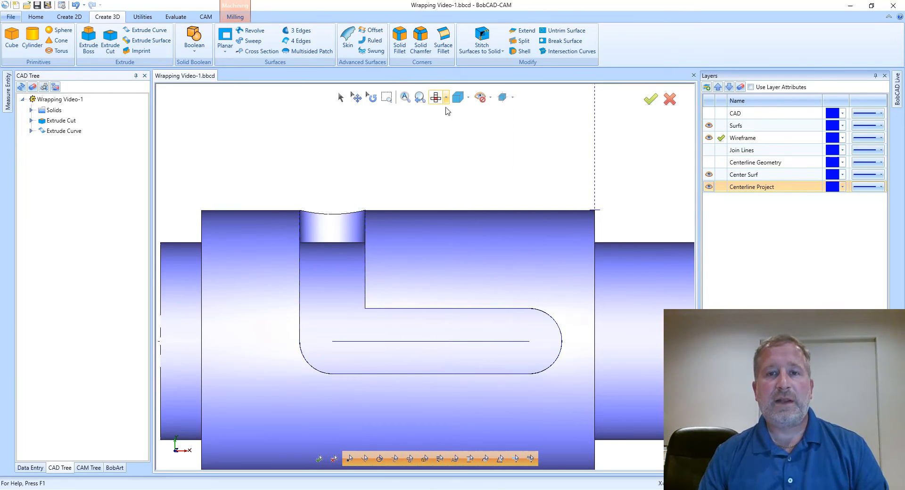
left_click(447, 98)
left_click(454, 136)
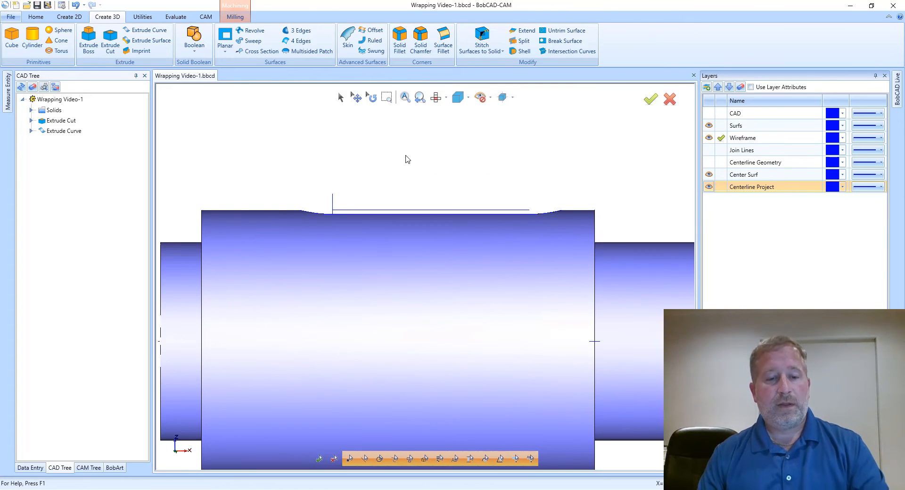
key("ctrl+w")
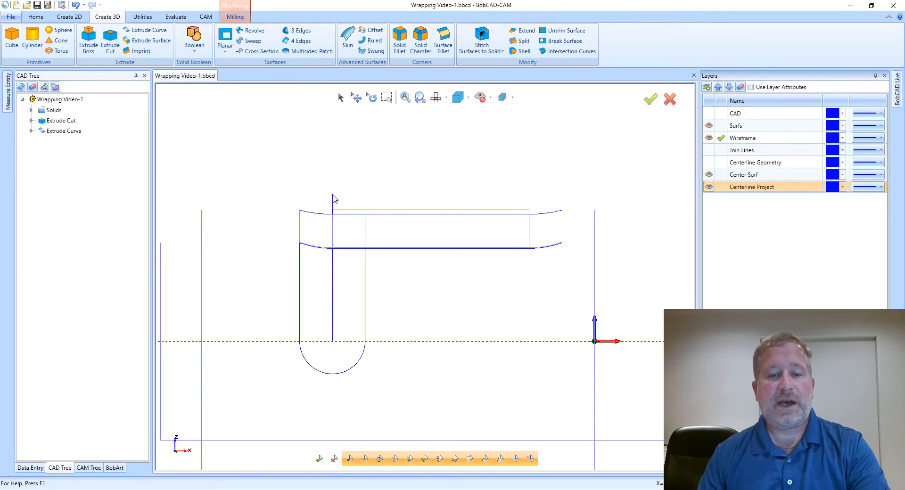
key("ctrl+w")
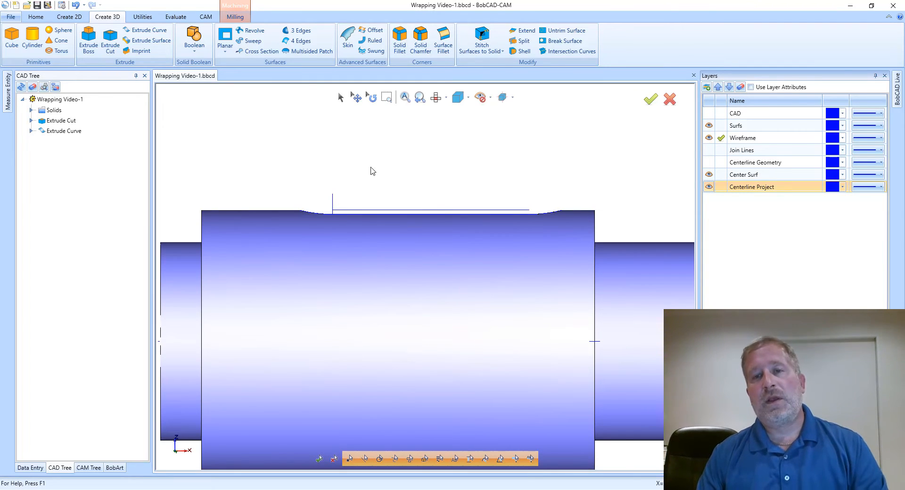
mouse_move(370, 172)
middle_mouse_down()
mouse_move(399, 187)
mouse_move(399, 174)
mouse_move(422, 166)
middle_mouse_up()
scroll(422, 166, "up", 1)
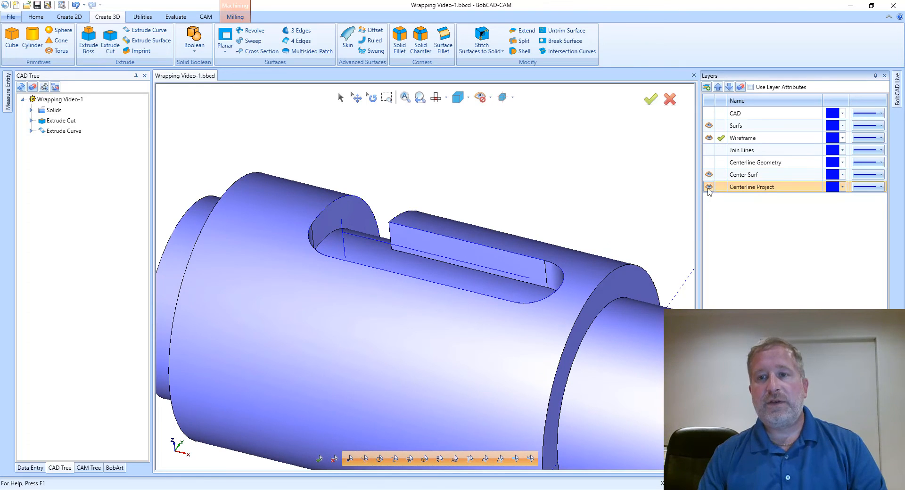
Hide the Centerline Project layer, show the Centerline Geometry layer, and inspect its line and arc along the slot.
left_click(710, 187)
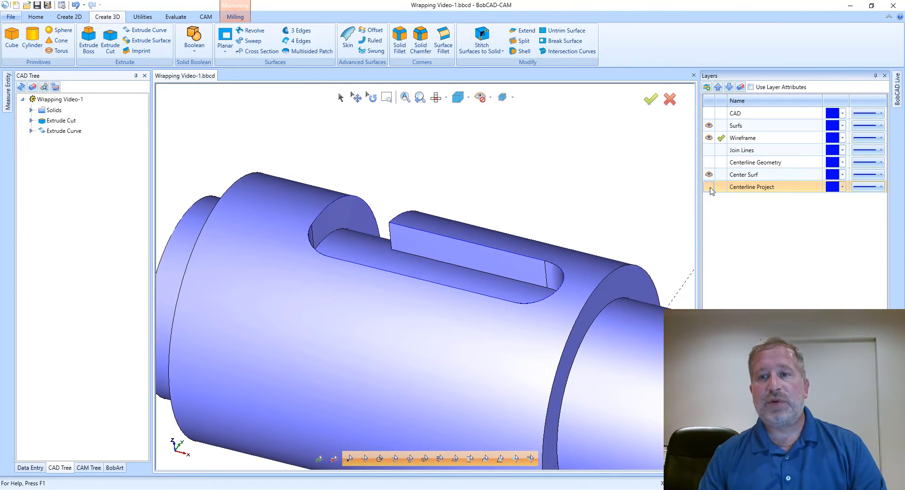
left_click(709, 162)
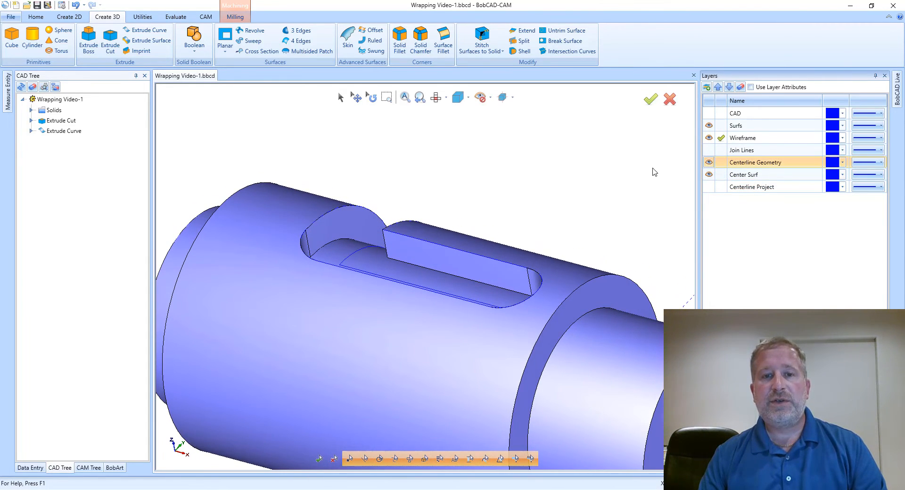
middle_click_drag(447, 231, 390, 274)
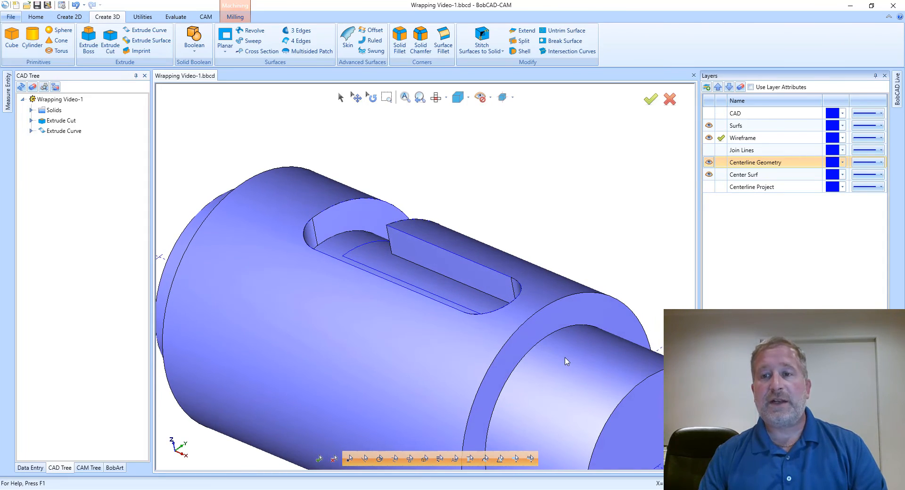
mouse_move(566, 362)
middle_mouse_down()
mouse_move(551, 224)
mouse_move(460, 283)
mouse_move(467, 296)
mouse_move(467, 286)
middle_mouse_up()
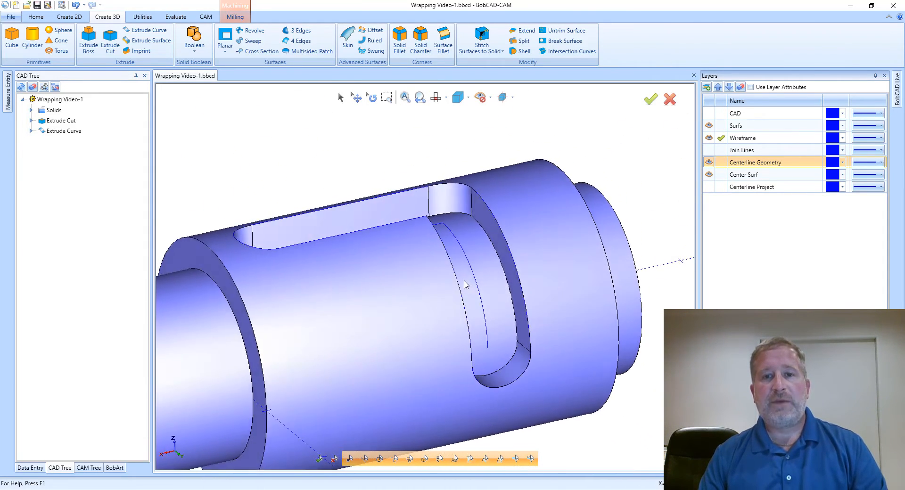
Hide the Center Surf, Surfs and Wireframe layers and make Centerline Geometry the active layer.
left_click(709, 174)
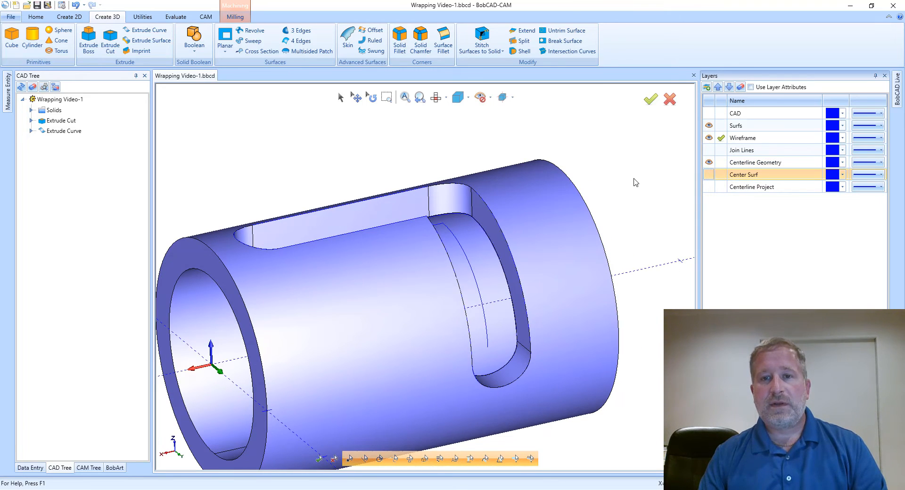
left_click(709, 125)
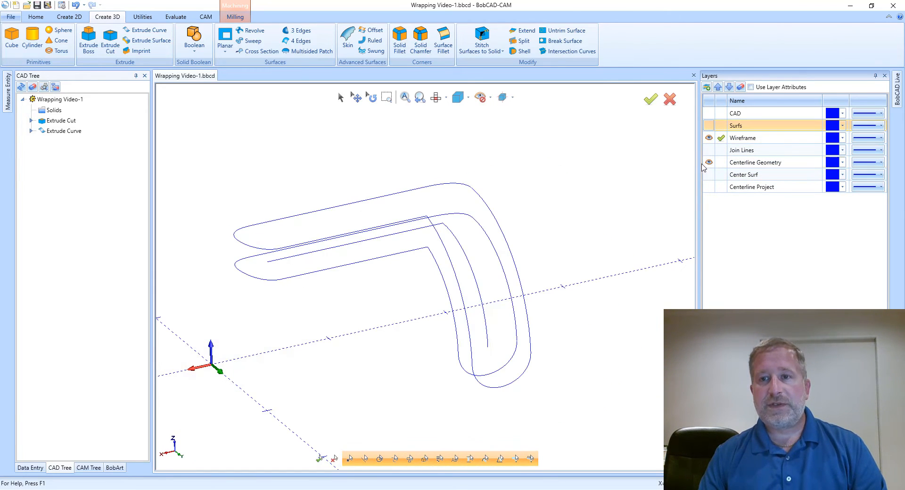
left_click(721, 163)
left_click(709, 138)
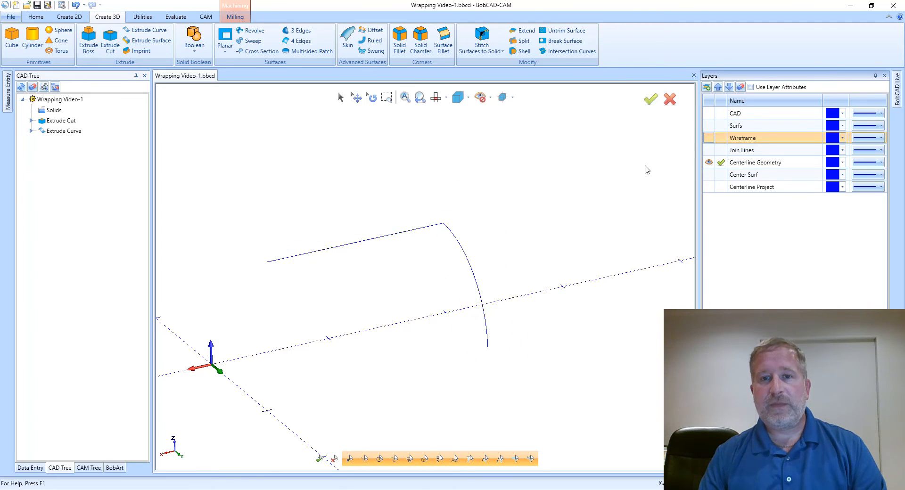
middle_click_drag(647, 169, 323, 253)
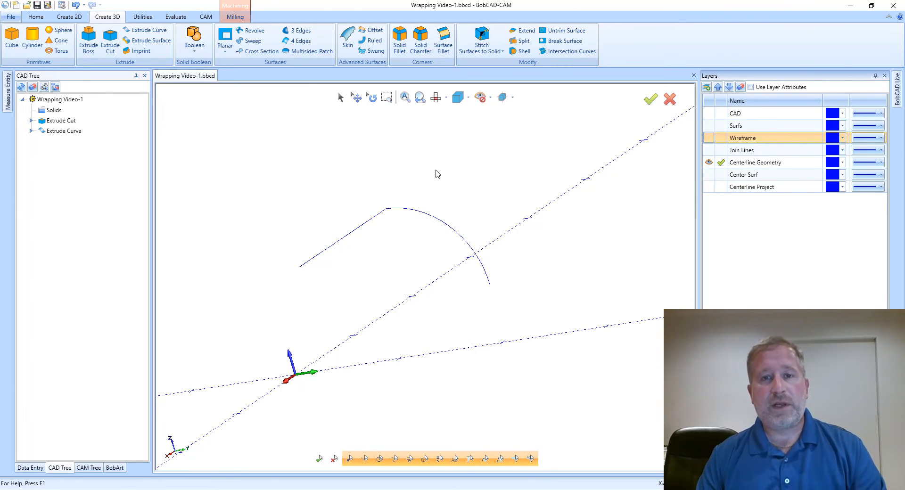
middle_click_drag(436, 171, 379, 207)
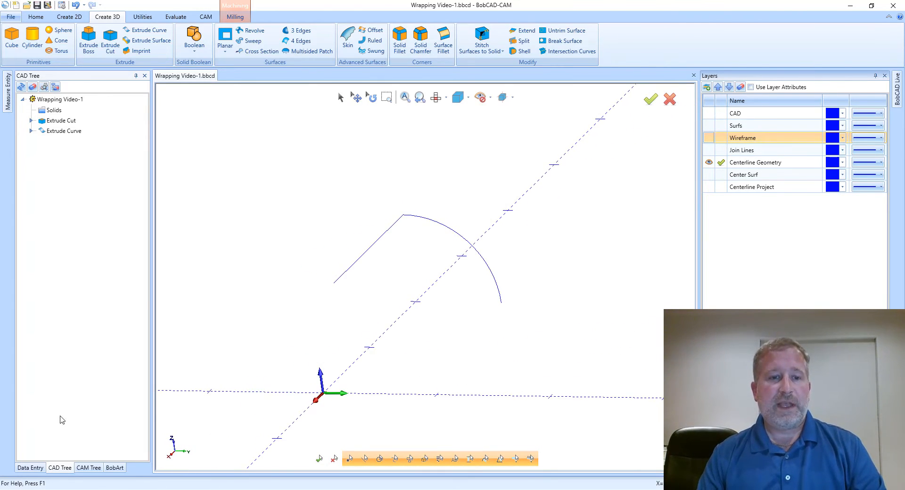
Remove the slot outline from the 2 Axis feature's geometry and open its geometry selection again.
left_click(83, 469)
left_click(90, 215)
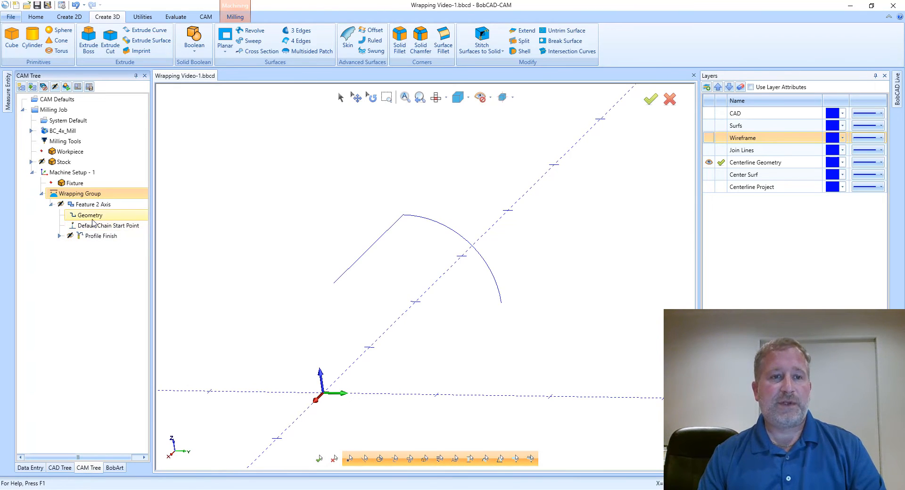
right_click(92, 216)
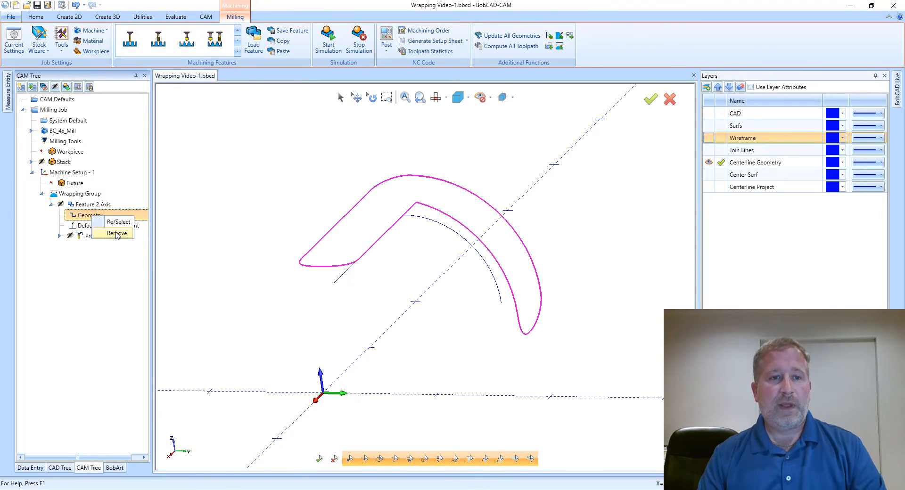
left_click(117, 234)
right_click(112, 217)
left_click(123, 224)
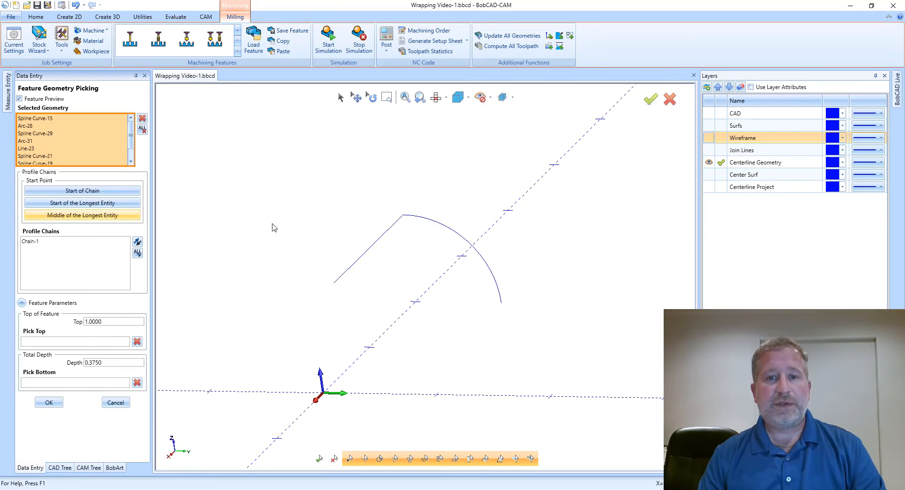
Pick the centerline line and arc as the 2 Axis feature's geometry, reverse the direction of Chain-1, and accept the selection.
left_click(346, 273)
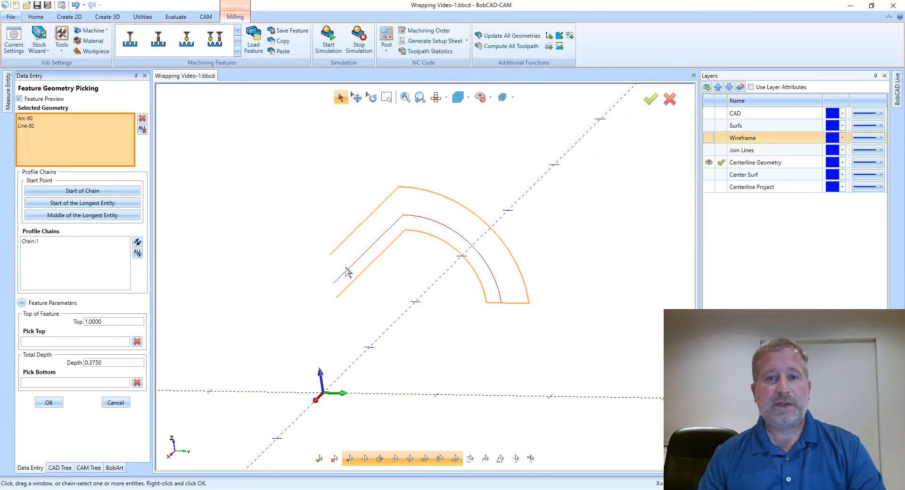
left_click(36, 243)
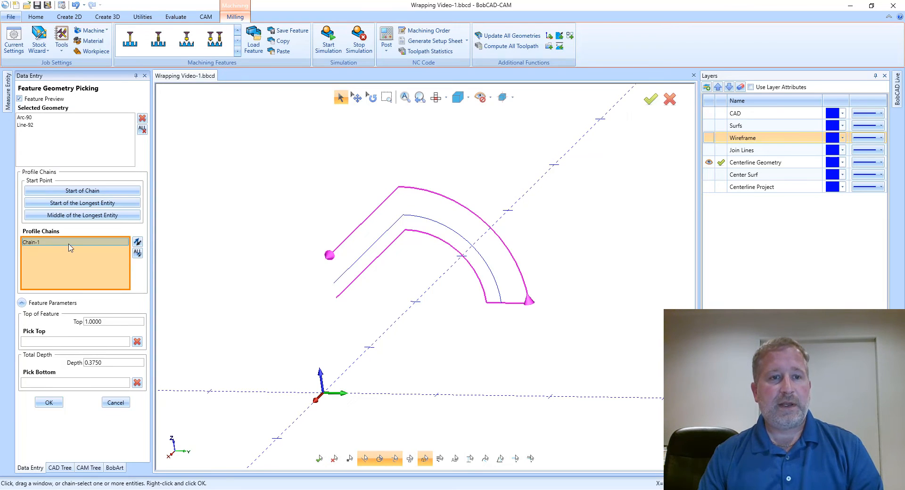
left_click(140, 243)
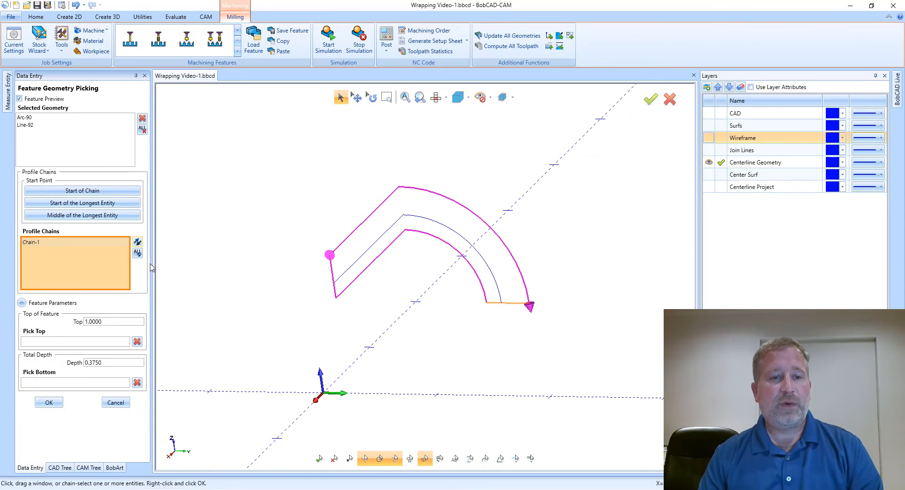
left_click(49, 404)
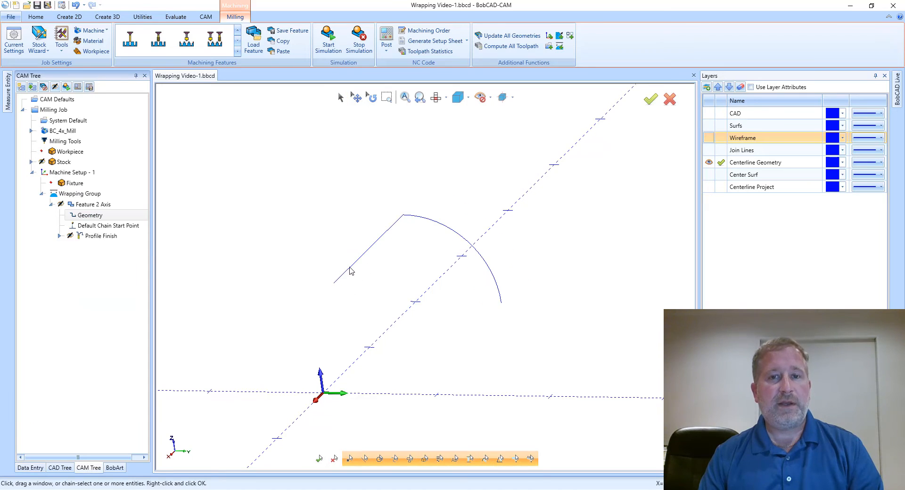
Compute all toolpath for the 2 Axis feature and compare the path with the centerline geometry.
right_click(94, 204)
left_click(133, 202)
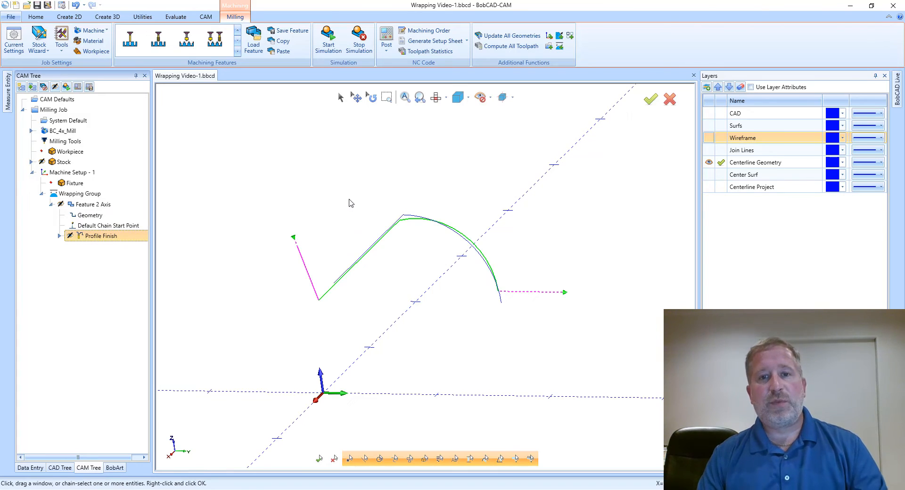
middle_click_drag(352, 195, 422, 279)
middle_click_drag(478, 325, 456, 361)
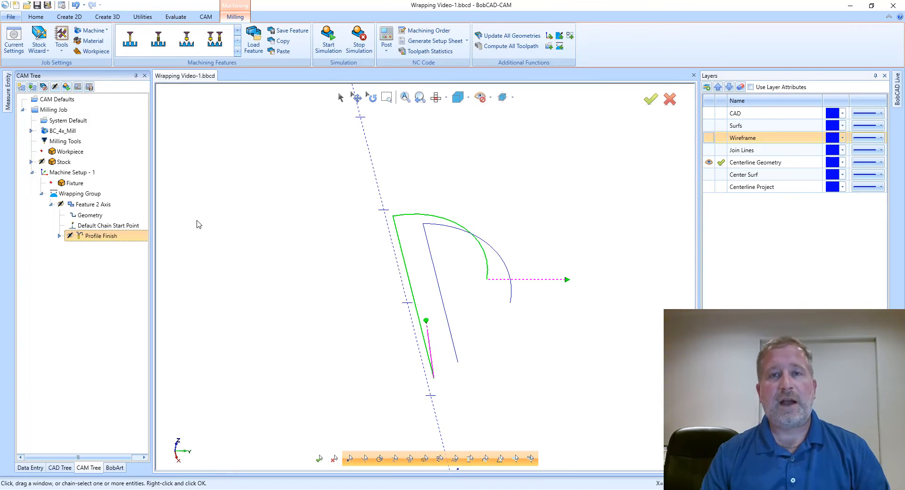
Set the Profile Finish system compensation to Off in the 2 Axis feature and compute the toolpath.
left_click(97, 204)
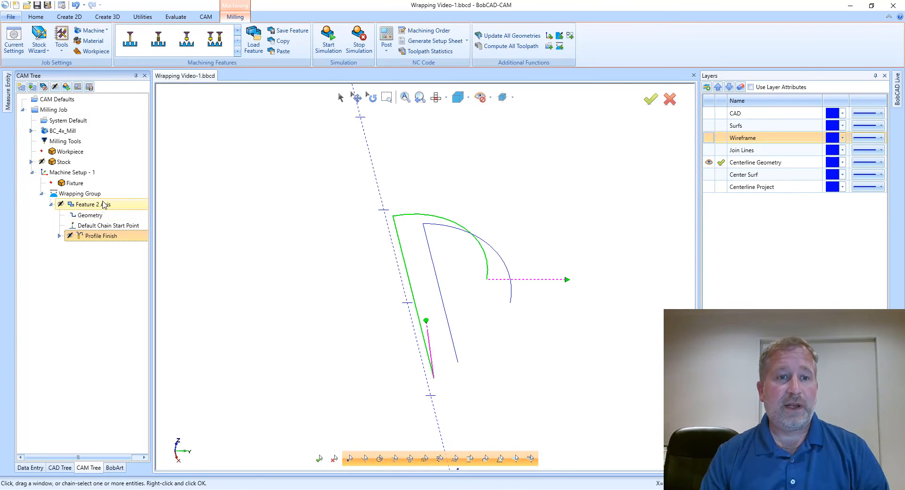
right_click(105, 209)
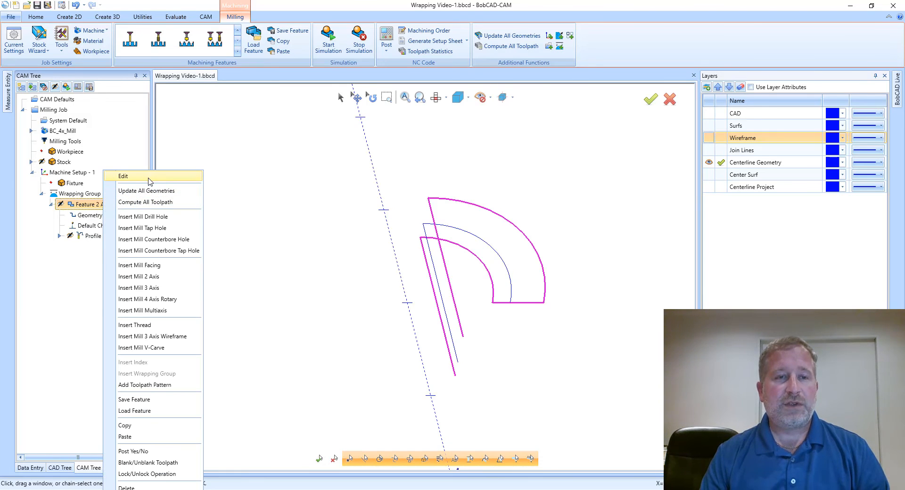
left_click(124, 176)
left_click(292, 167)
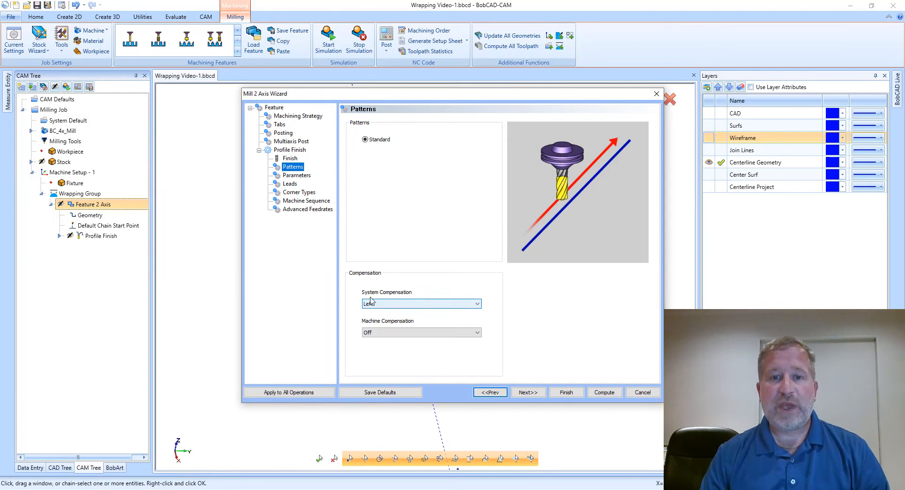
left_click(397, 306)
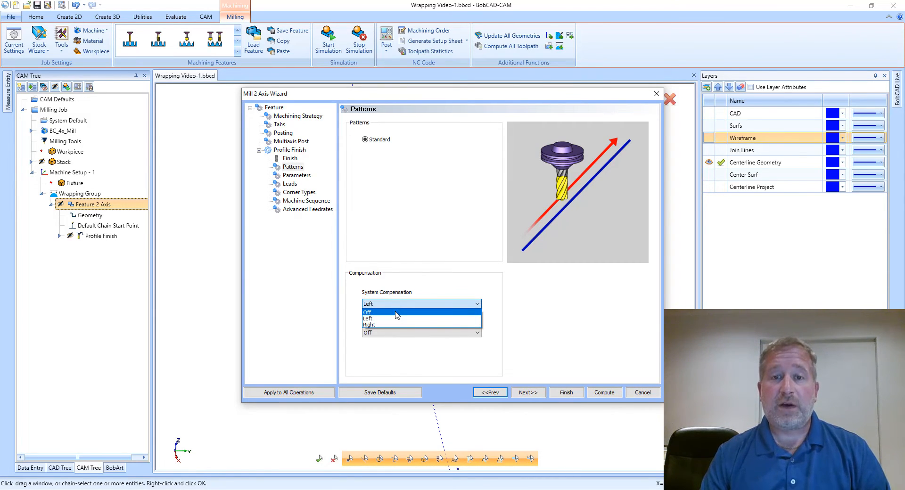
left_click(396, 313)
left_click(605, 393)
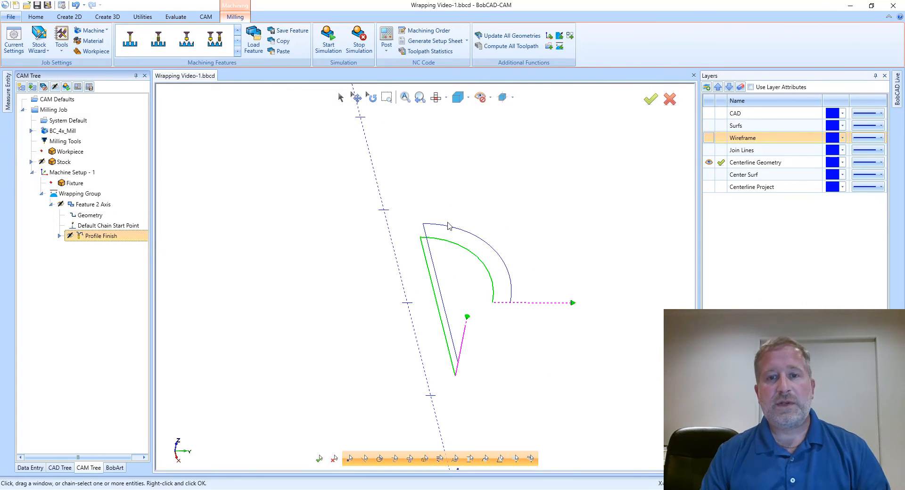
Examine the Profile Finish toolpath against the centerline geometry and backplot it move by move through to the final retract.
middle_click_drag(449, 226, 458, 376)
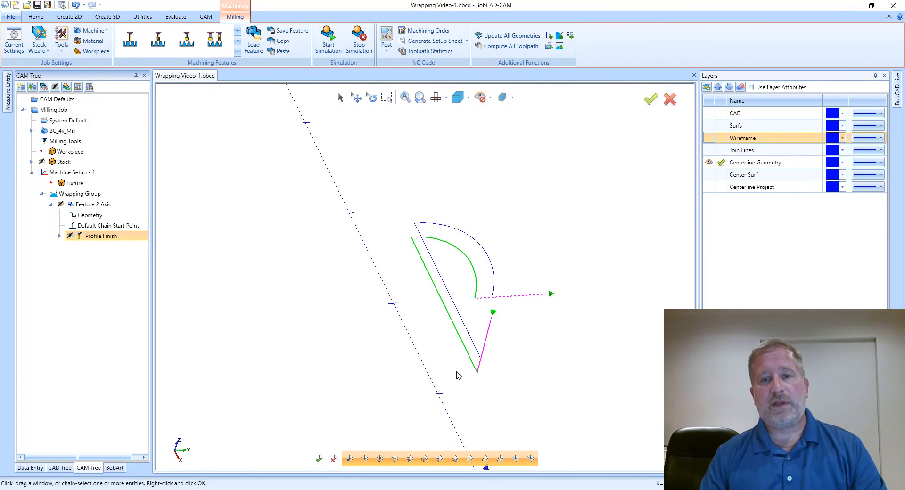
scroll(431, 267, "up", 6)
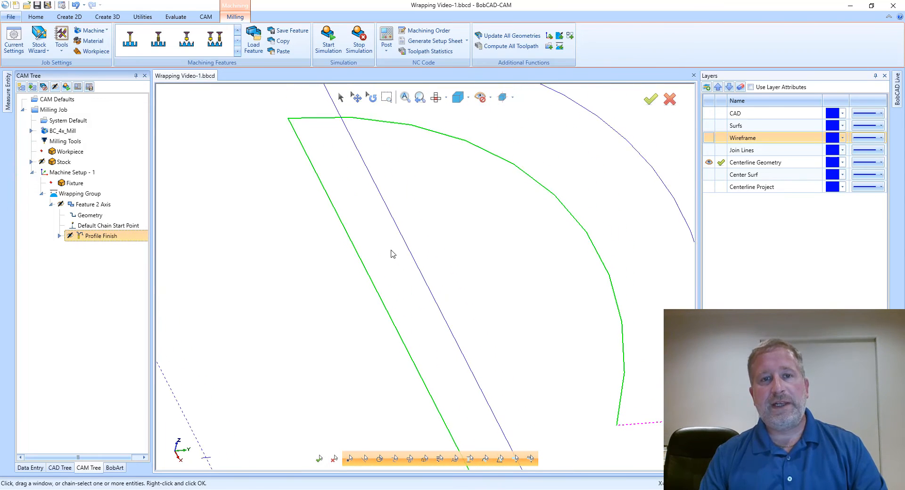
scroll(316, 146, "down", 5)
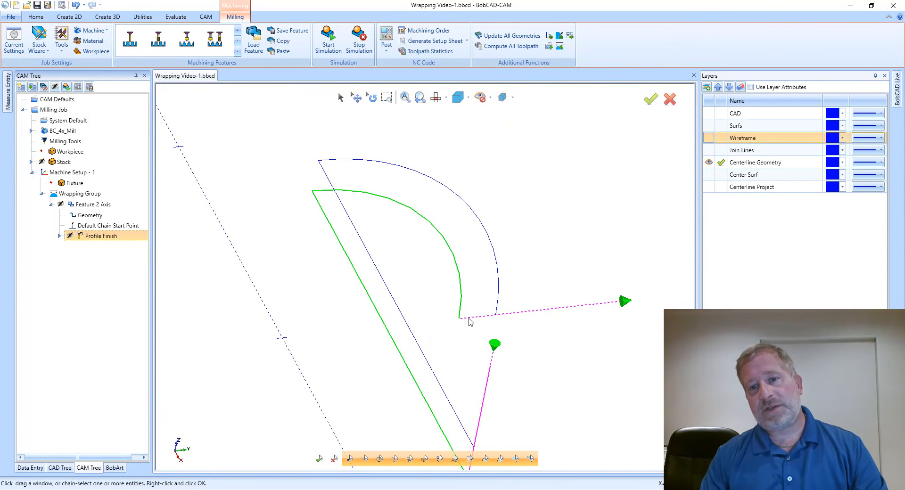
middle_click_drag(640, 307, 338, 258)
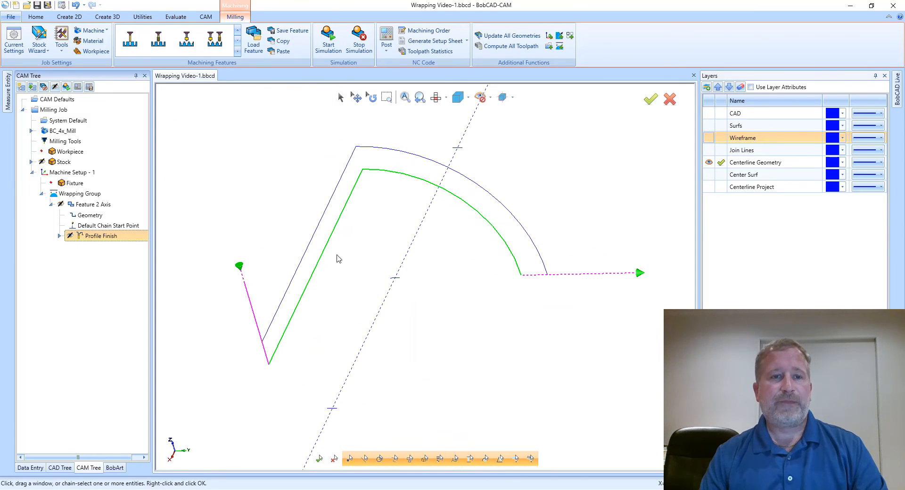
right_click(104, 242)
left_click(118, 271)
left_click(103, 114)
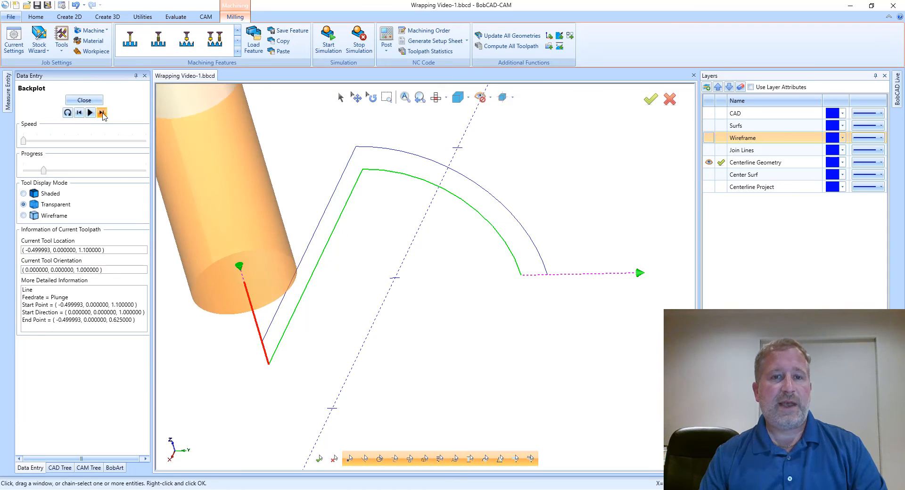
left_click(102, 113)
left_click(102, 112)
left_click(102, 112)
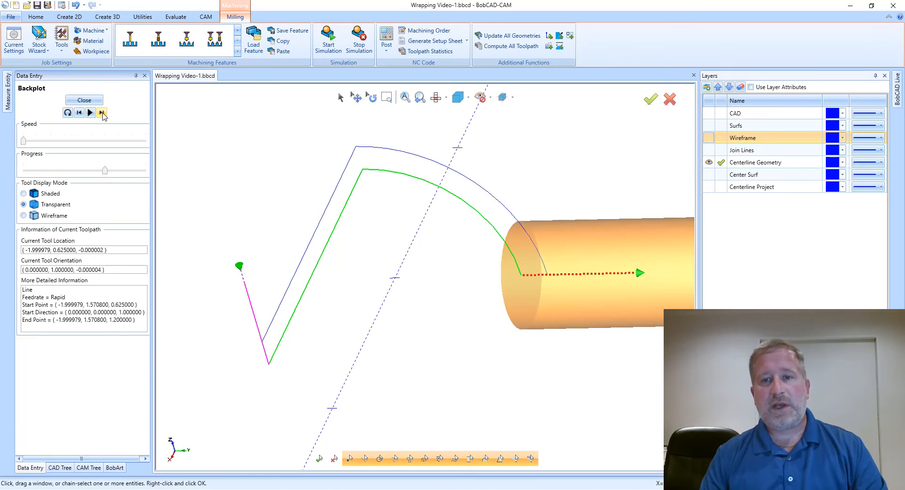
left_click(102, 113)
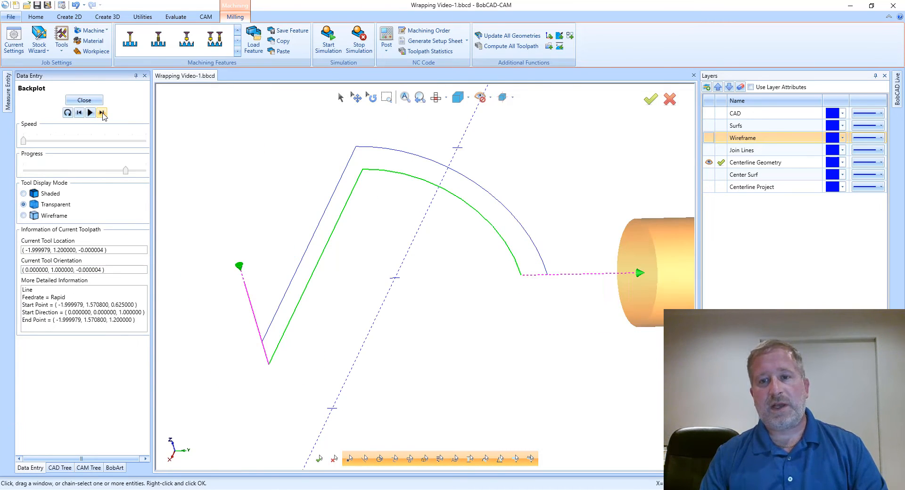
left_click(84, 100)
Simulate the job, follow the tool through every move to 34 along the slot, and close the simulation.
middle_click_drag(210, 166, 218, 168)
scroll(218, 168, "down", 2)
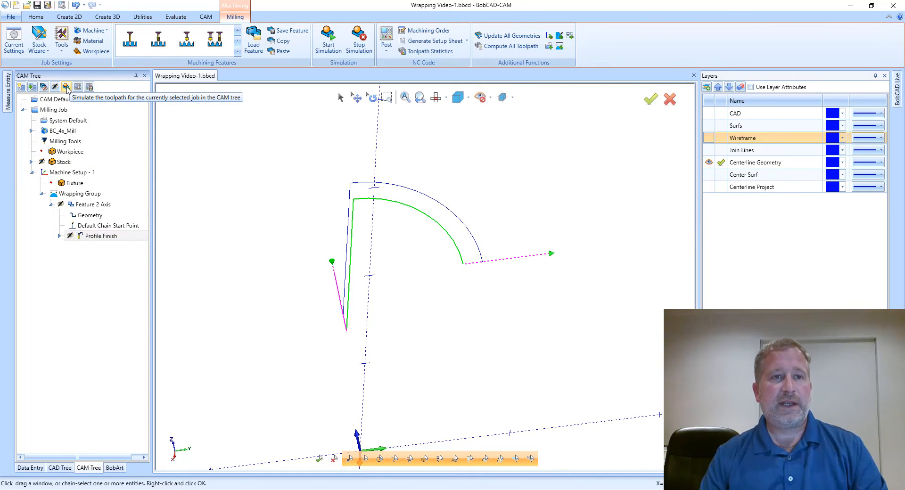
left_click(66, 87)
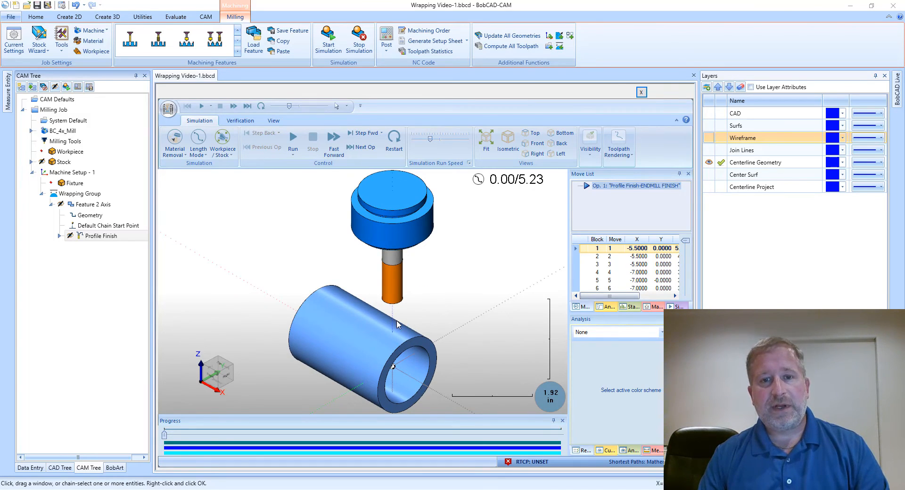
scroll(413, 322, "down", 1)
scroll(401, 328, "up", 5)
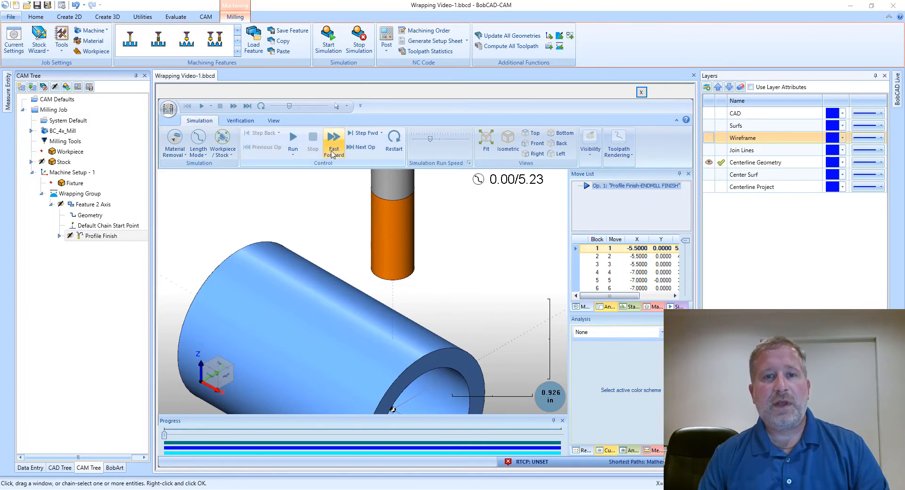
scroll(621, 276, "down", 1)
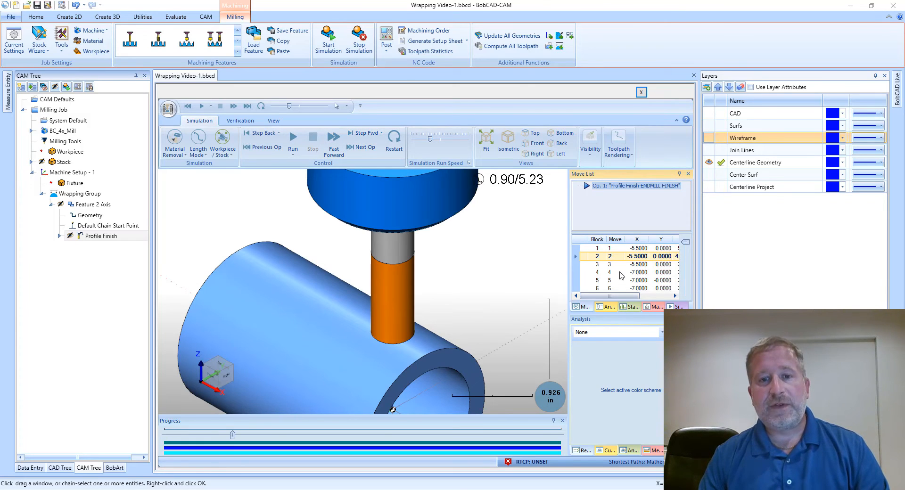
scroll(621, 276, "down", 5)
scroll(621, 276, "down", 12)
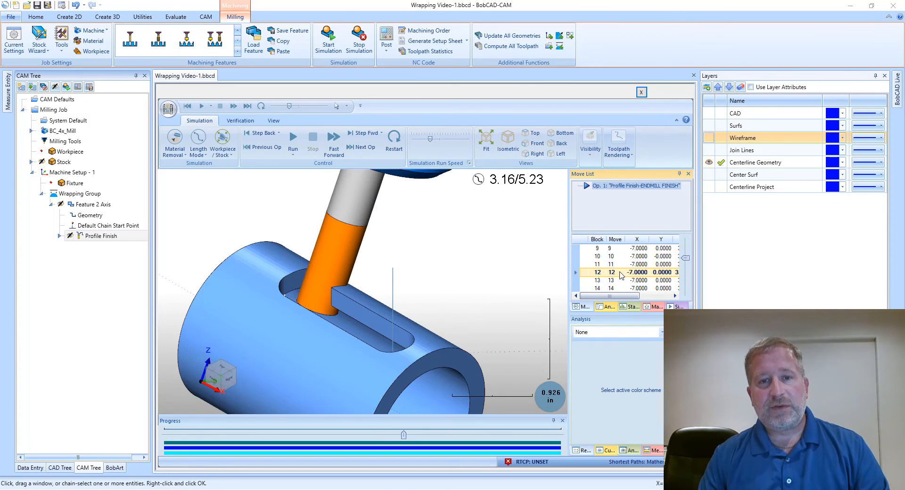
scroll(622, 276, "down", 13)
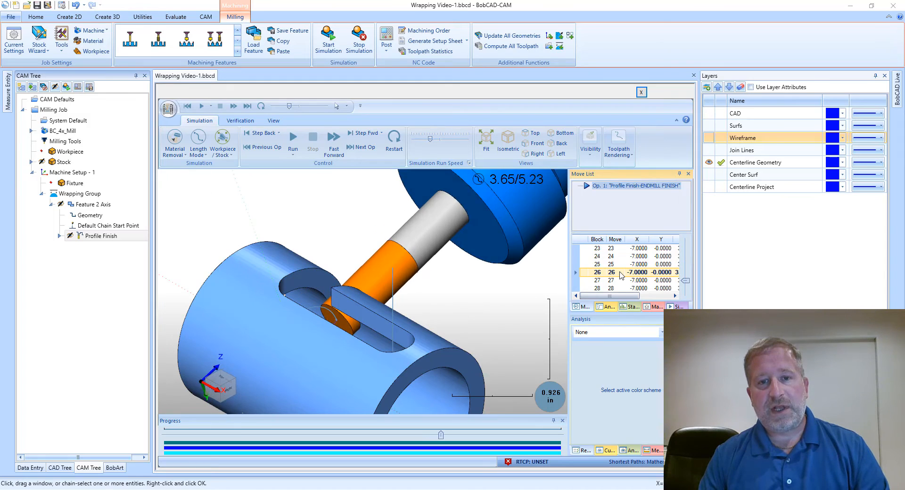
scroll(621, 276, "down", 2)
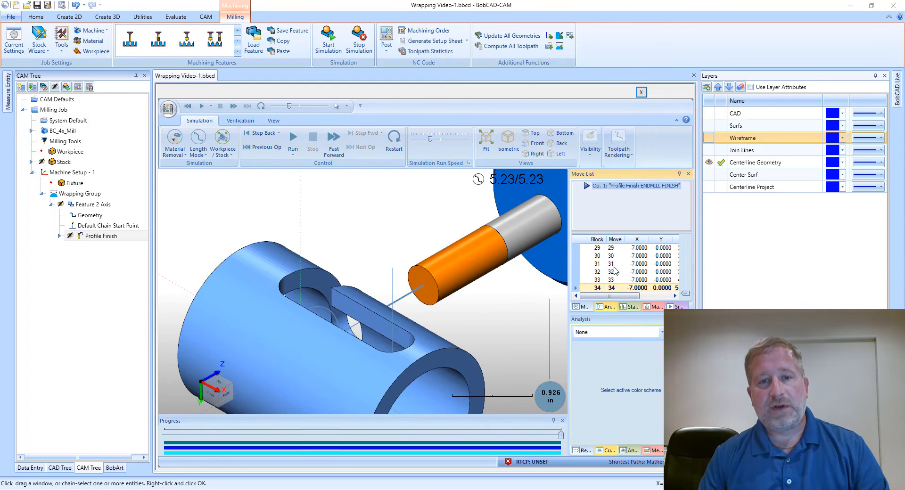
left_click(588, 161)
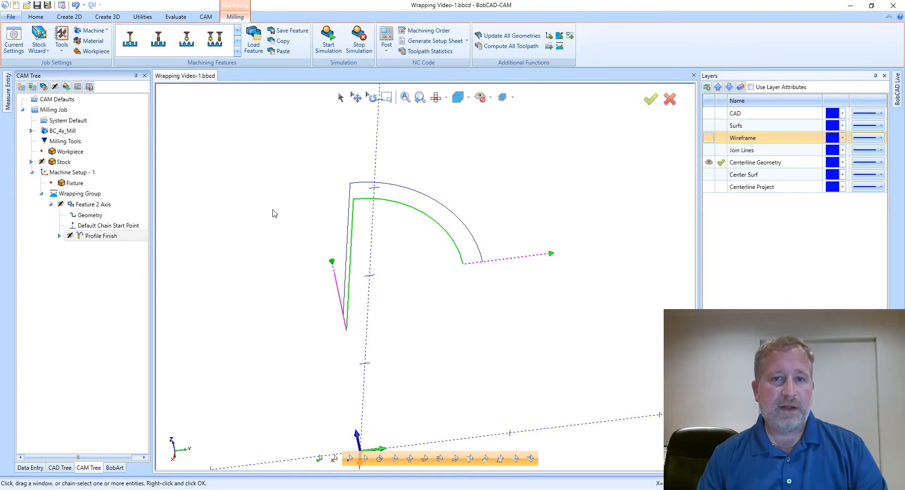
Show the Surfs layer so the tube model appears together with the toolpath.
middle_click_drag(300, 199, 384, 179)
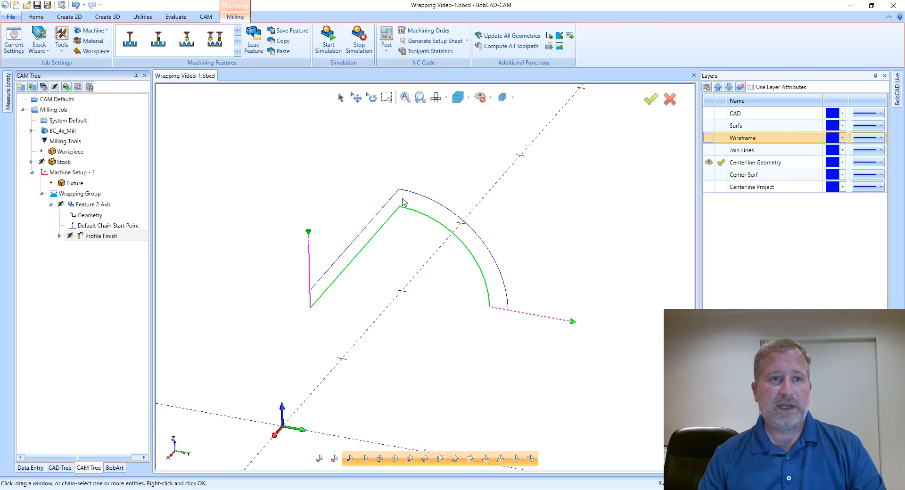
left_click(709, 126)
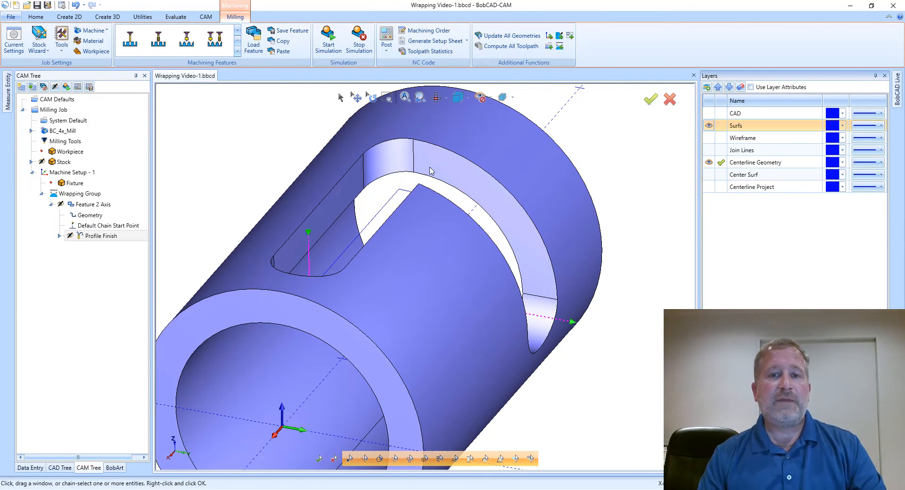
scroll(347, 197, "down", 3)
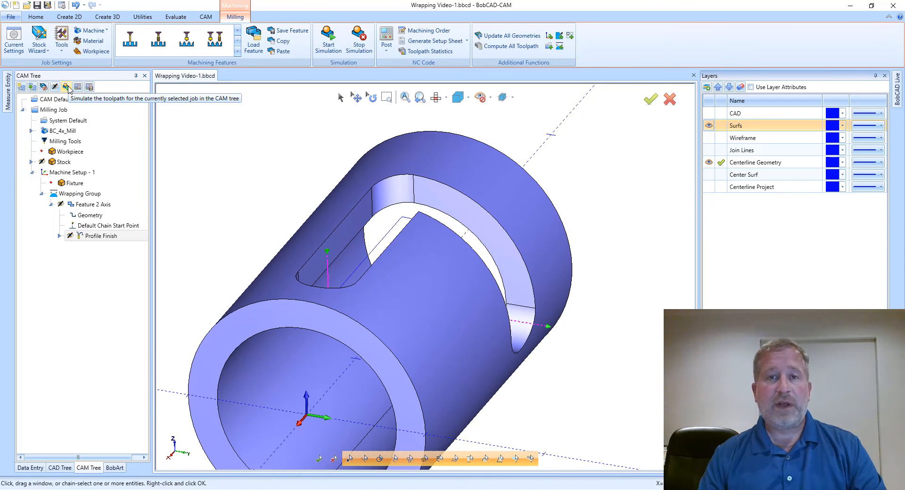
Simulate the job against the tube model, advance to move 4, and inspect the slot's straight wall up close.
left_click(67, 88)
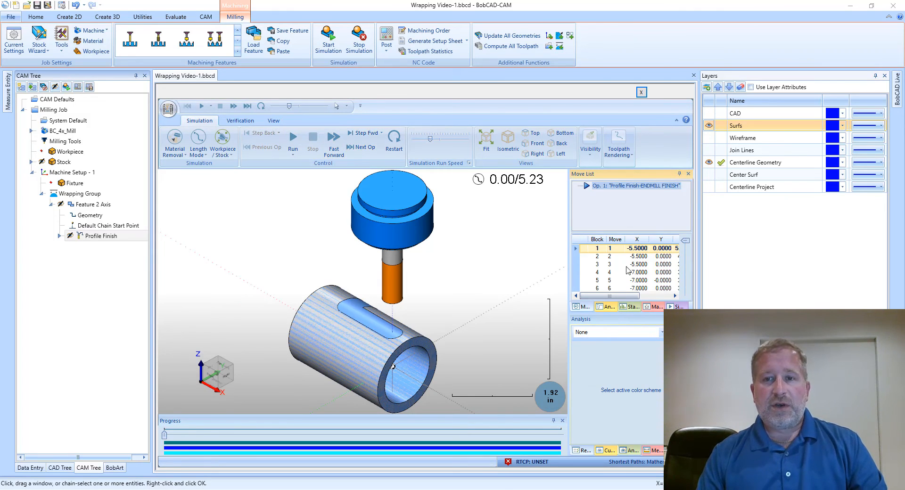
scroll(632, 274, "down", 3)
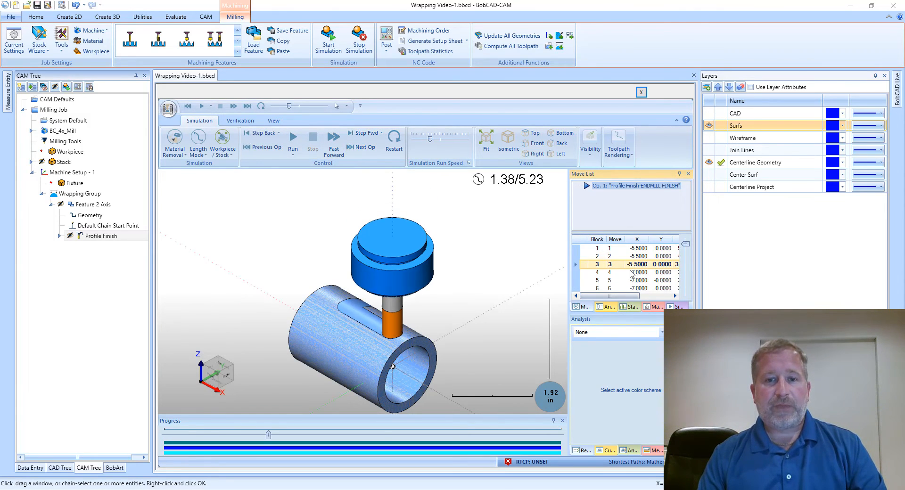
scroll(369, 340, "up", 1)
scroll(369, 340, "up", 8)
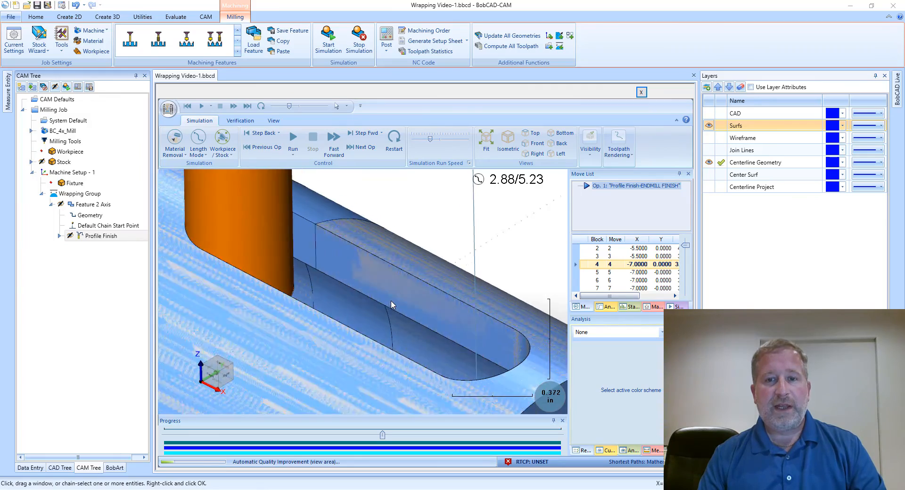
middle_click_drag(347, 282, 362, 296)
scroll(362, 296, "up", 4)
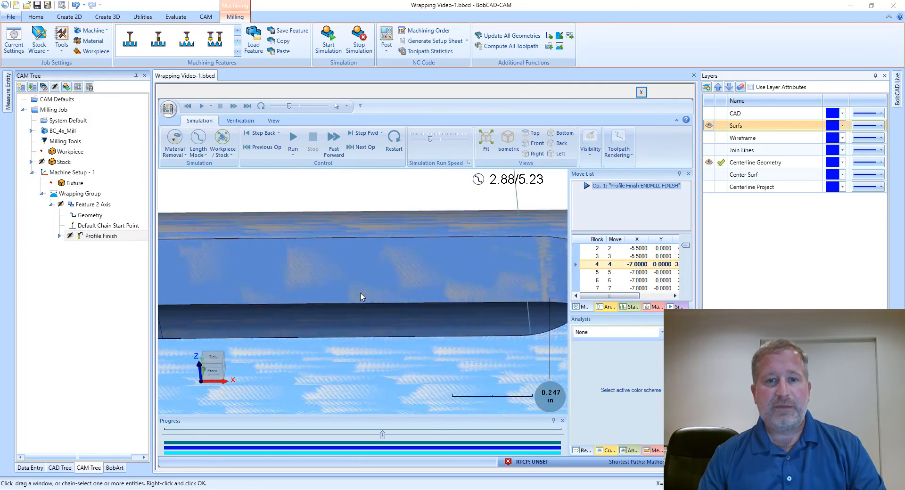
middle_click_drag(359, 249, 357, 248)
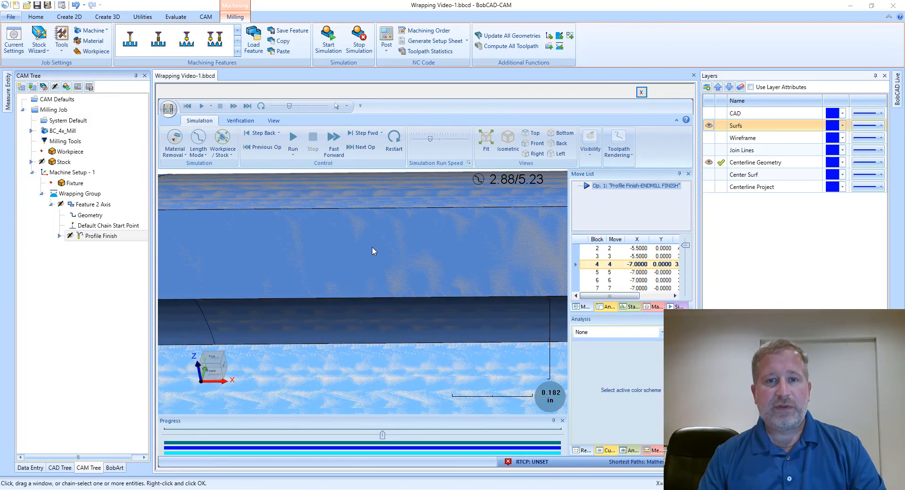
middle_click_drag(465, 251, 384, 294)
Advance the simulation to move 32 and inspect the slot's curved section around the tube.
scroll(460, 257, "down", 3)
scroll(317, 305, "down", 3)
scroll(350, 309, "up", 3)
scroll(383, 294, "down", 5)
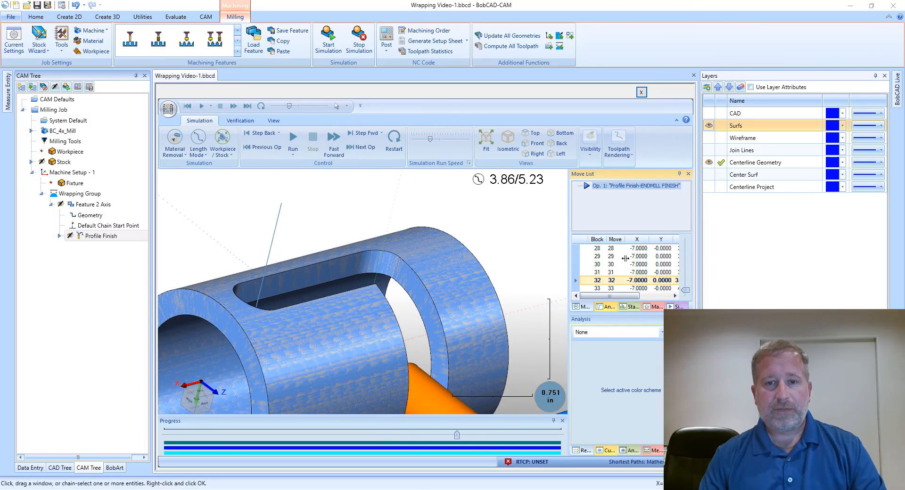
Advance the simulation to the final move 34, inspect the slot's curved and straight walls up close, and close the simulation.
scroll(625, 259, "down", 2)
middle_click_drag(523, 366, 476, 246)
scroll(460, 334, "up", 2)
scroll(523, 303, "up", 2)
scroll(414, 250, "up", 3)
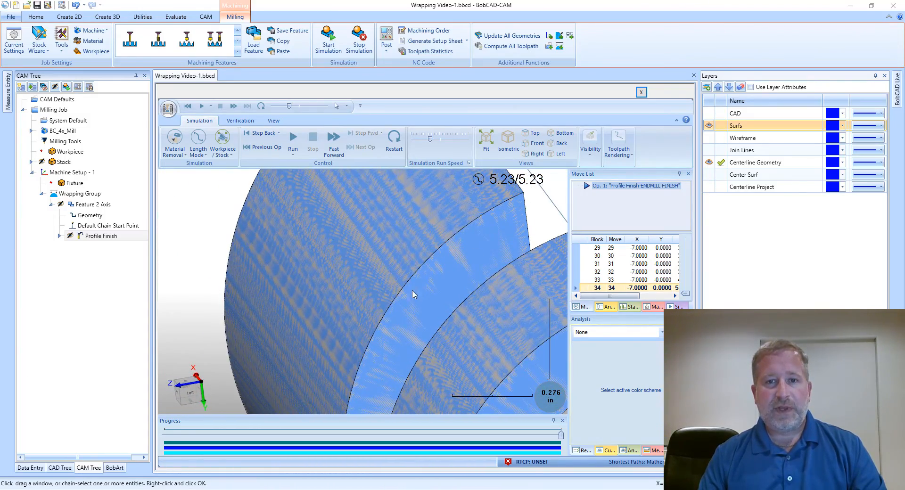
middle_click_drag(405, 319, 441, 254)
scroll(560, 266, "down", 7)
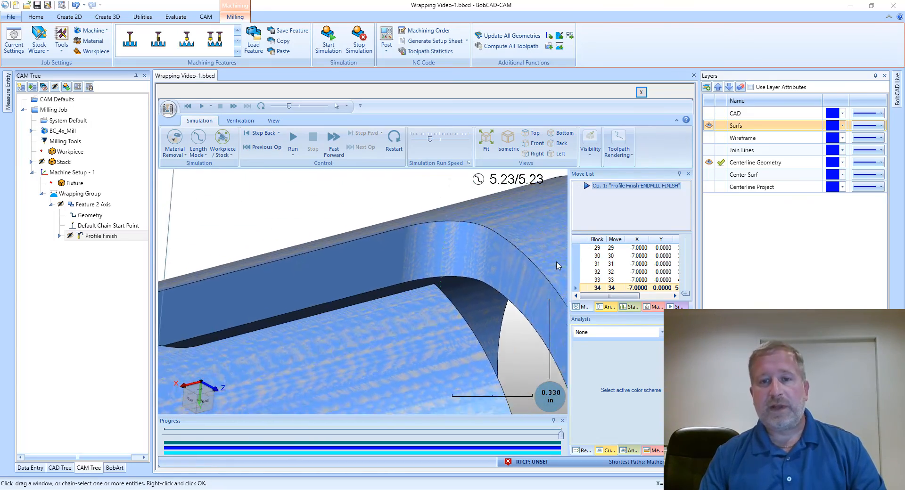
middle_click_drag(558, 266, 501, 278)
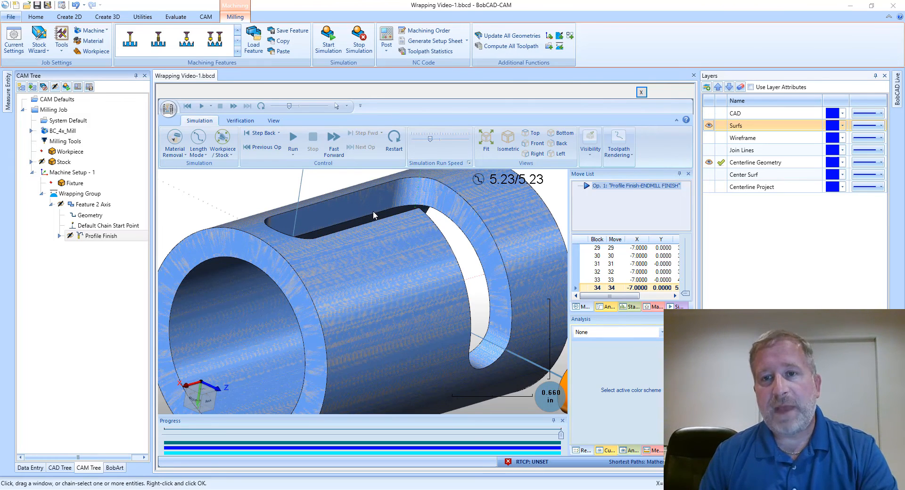
left_click(642, 93)
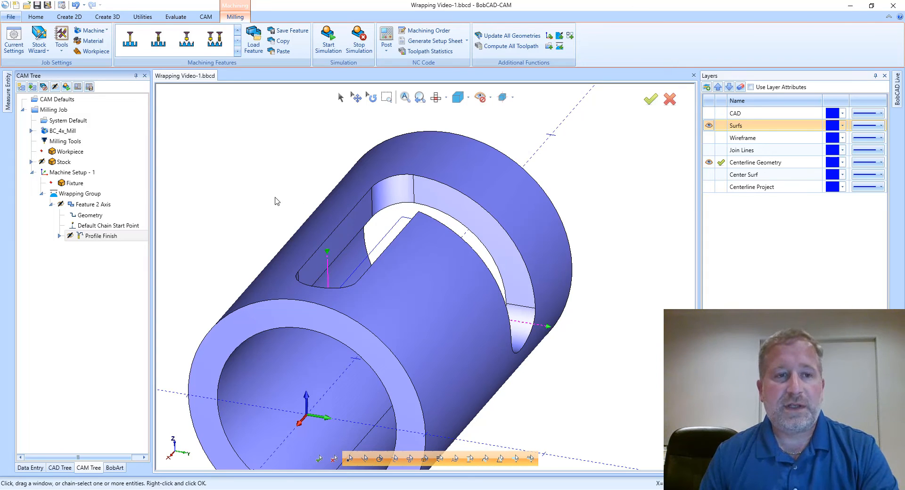
Edit Feature 2 Axis and set the finish tool's diameter to 0.250.
right_click(85, 204)
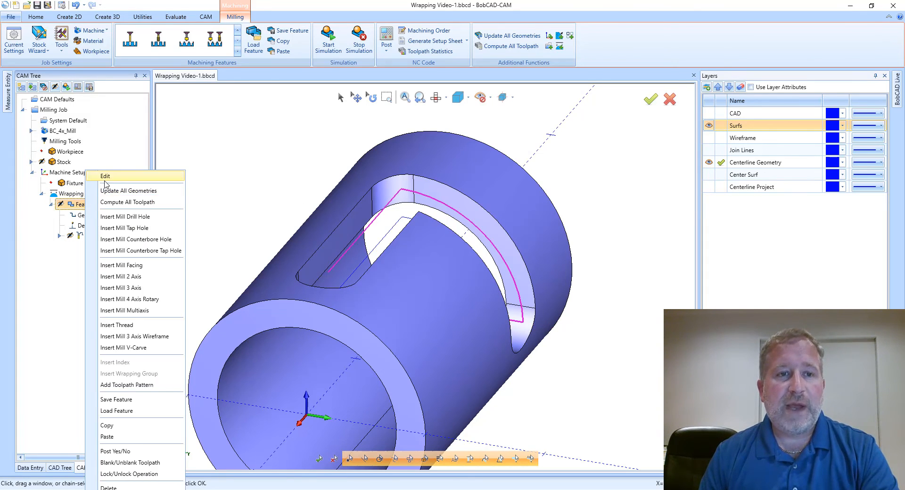
left_click(105, 176)
left_click(290, 158)
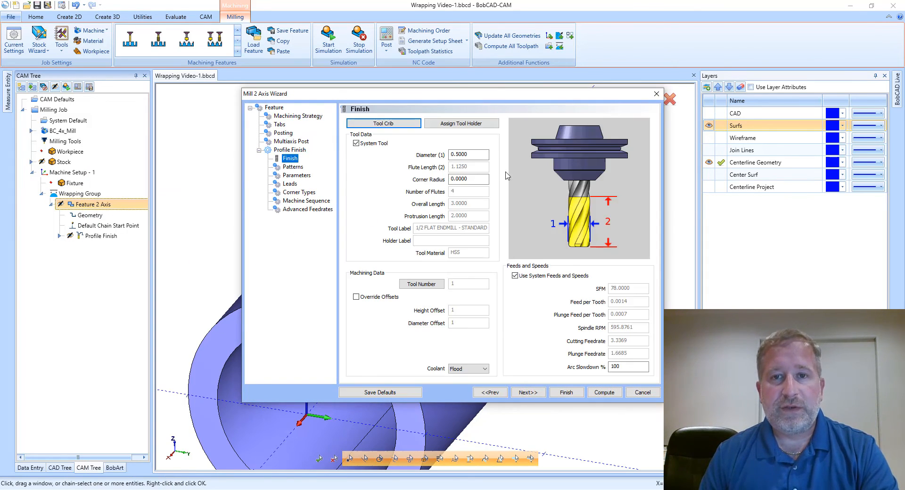
double_click(465, 154)
type(".250")
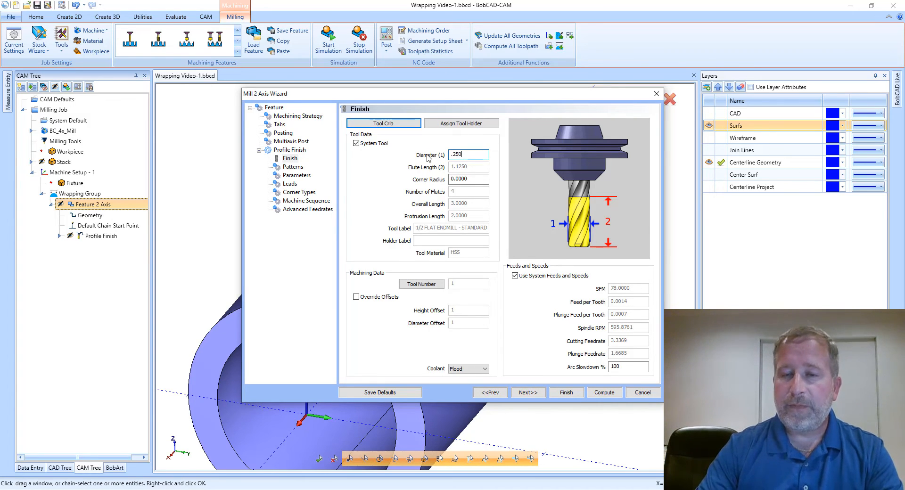
key("Tab")
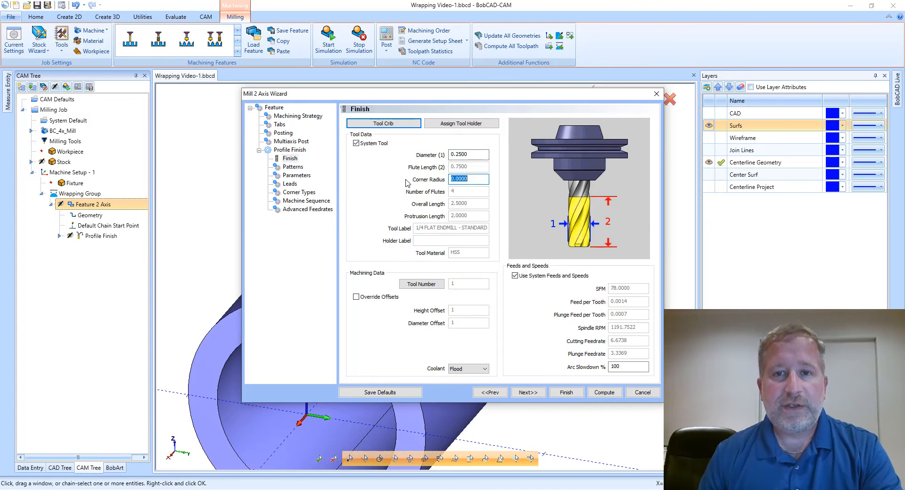
Set the profile finish's system compensation to Left, compute the toolpath, and highlight it on the model.
left_click(293, 167)
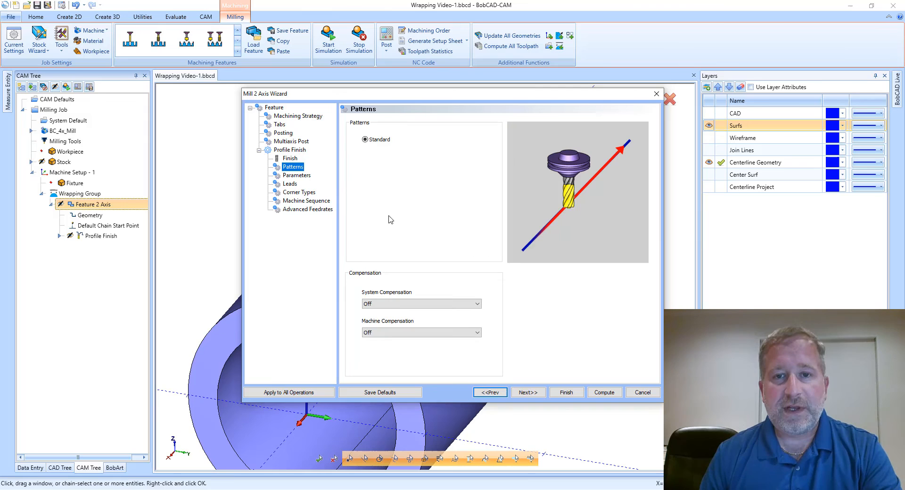
left_click(382, 304)
left_click(384, 319)
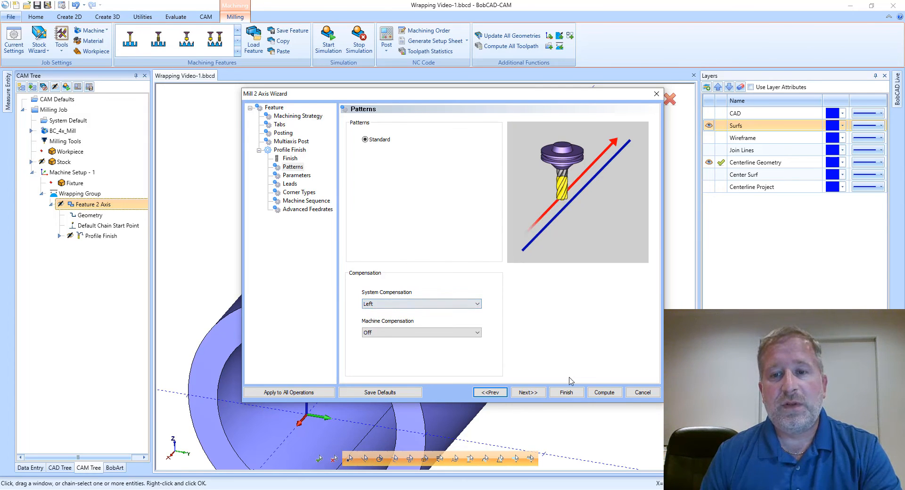
left_click(604, 393)
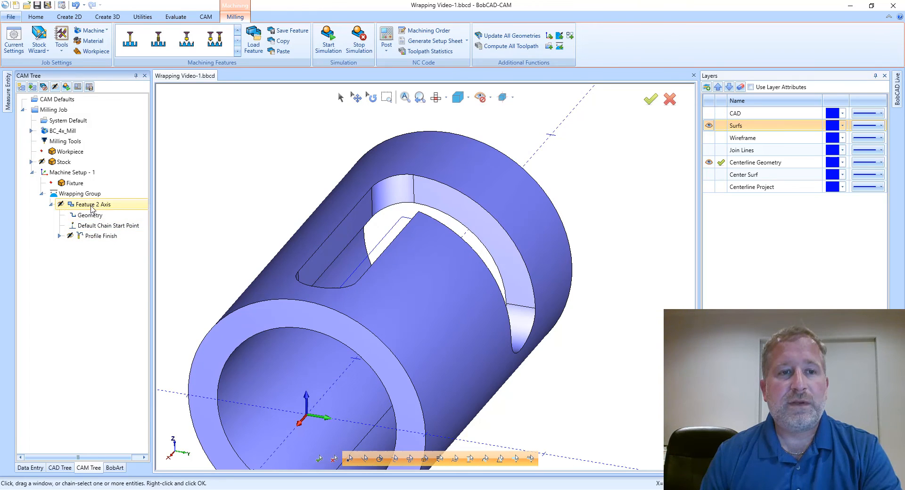
left_click(102, 237)
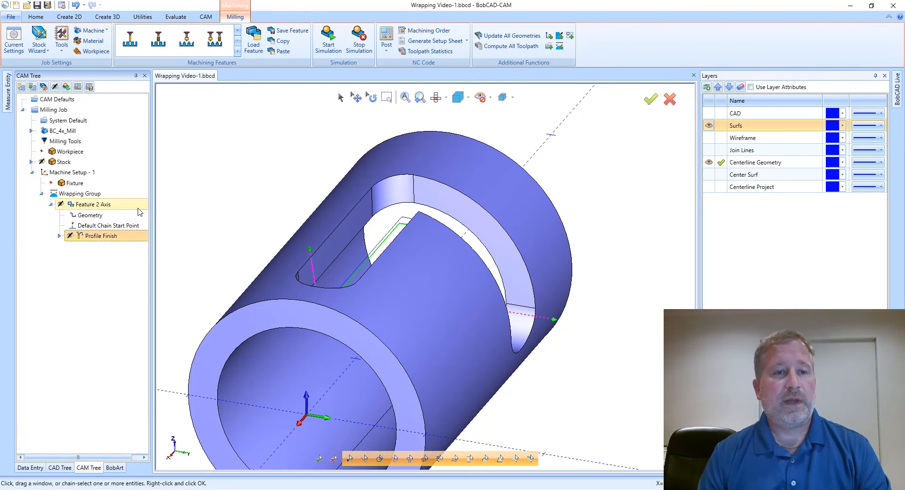
Start reselecting Feature 2 Axis's geometry, with the Surfs layer hidden and the Wireframe layer shown.
left_click(86, 217)
right_click(86, 218)
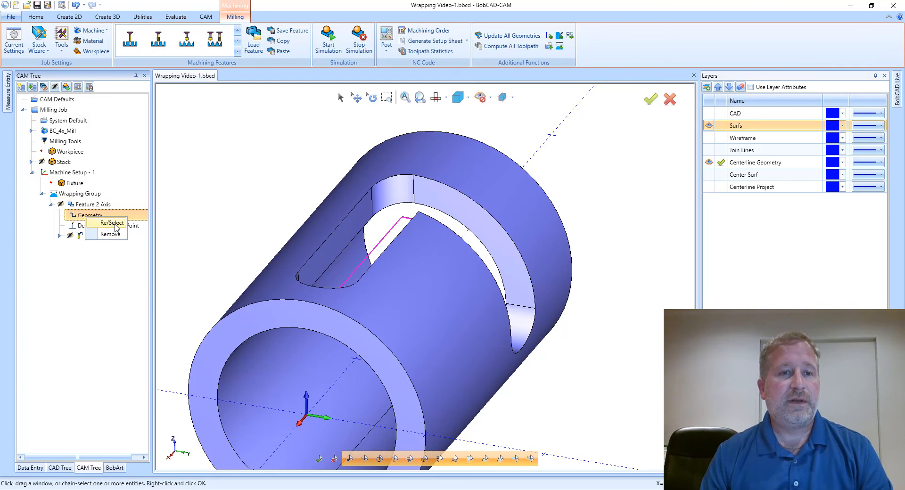
left_click(116, 224)
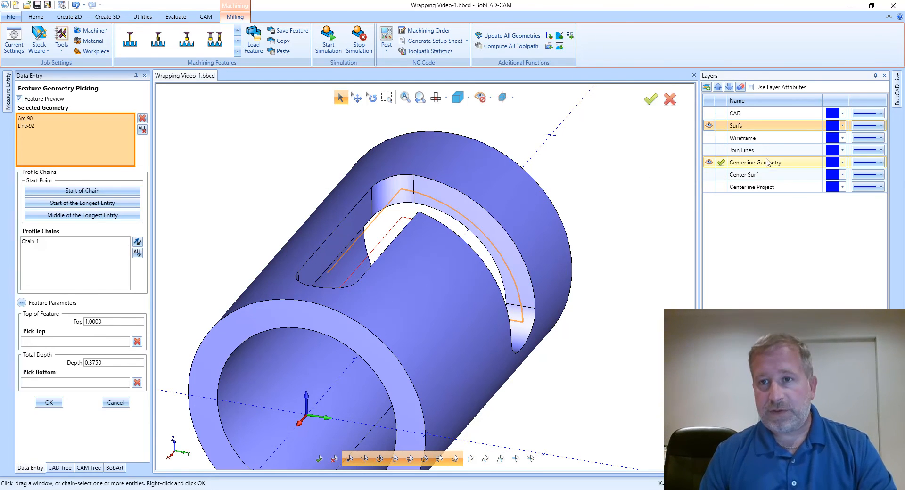
left_click(709, 126)
left_click(708, 138)
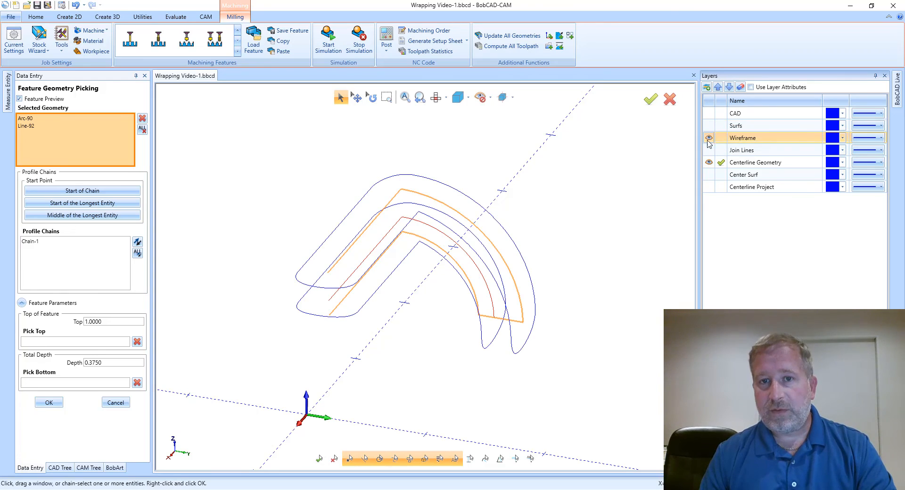
Try adding the slot's outer outline to the centerline selection, and clear all selected geometry for a fresh pick.
left_click(370, 196)
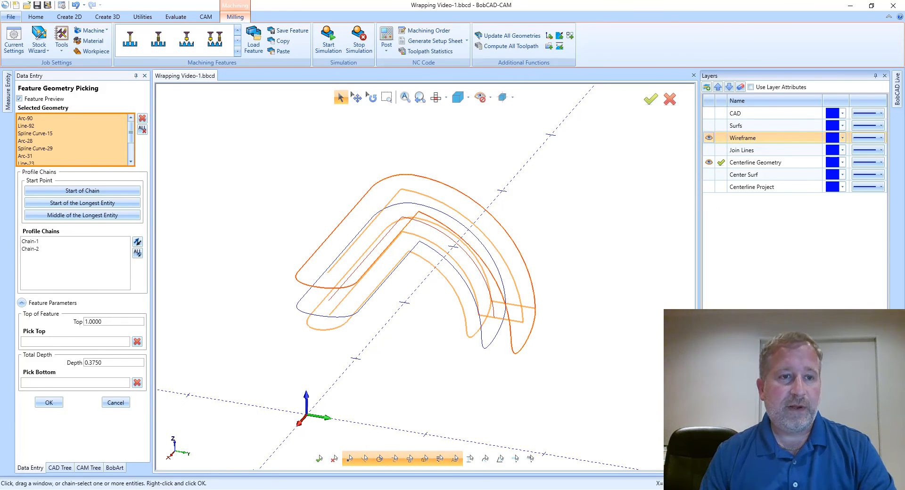
left_click(37, 243)
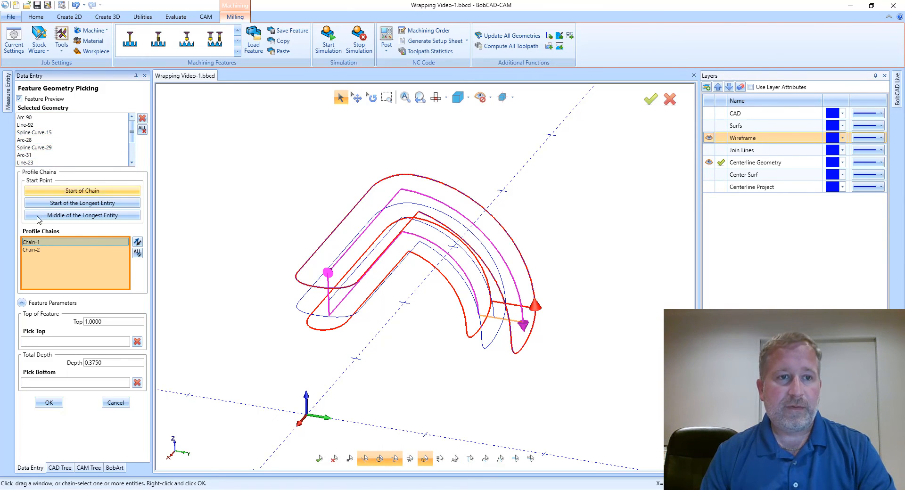
left_click(142, 130)
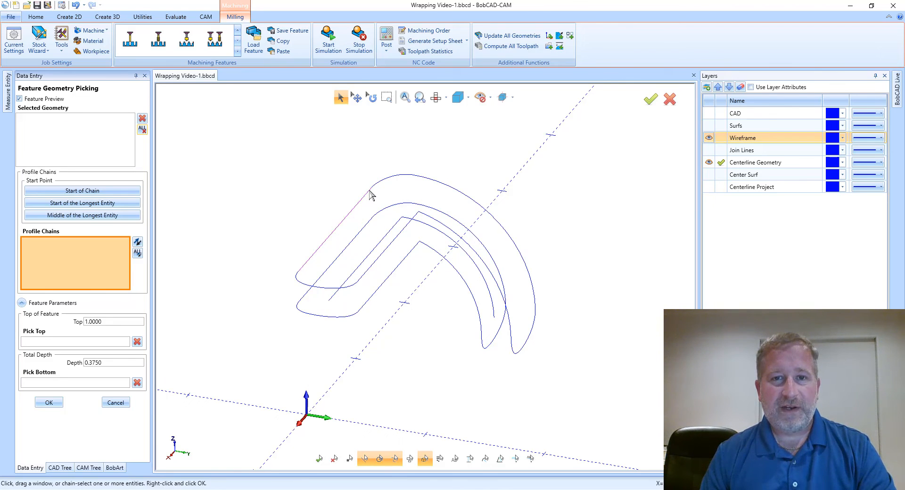
left_click(99, 149)
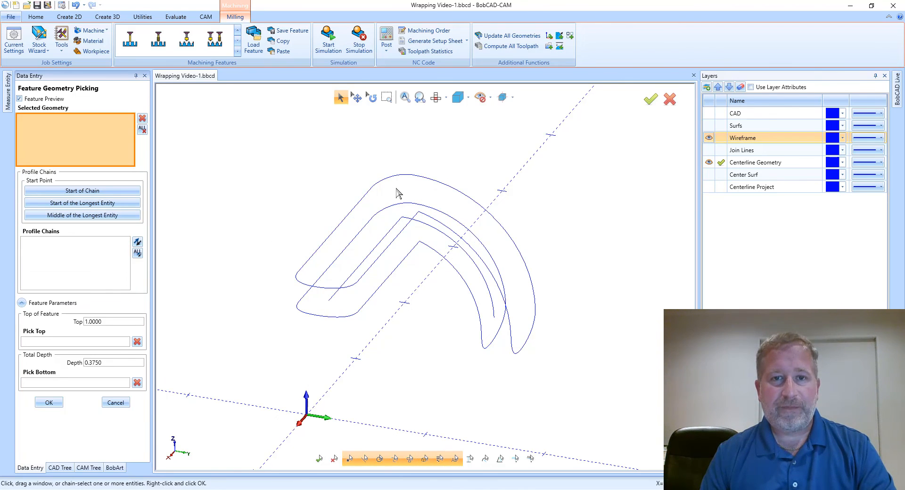
Select the slot's closed outer outline as the only profile chain, starting where its straight side meets the corner, and accept it.
left_click(370, 195)
left_click(45, 246)
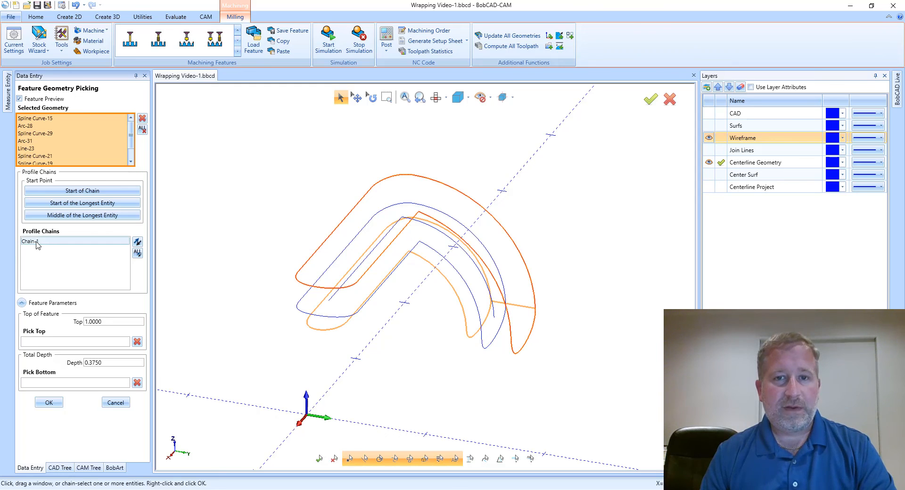
left_click(372, 188)
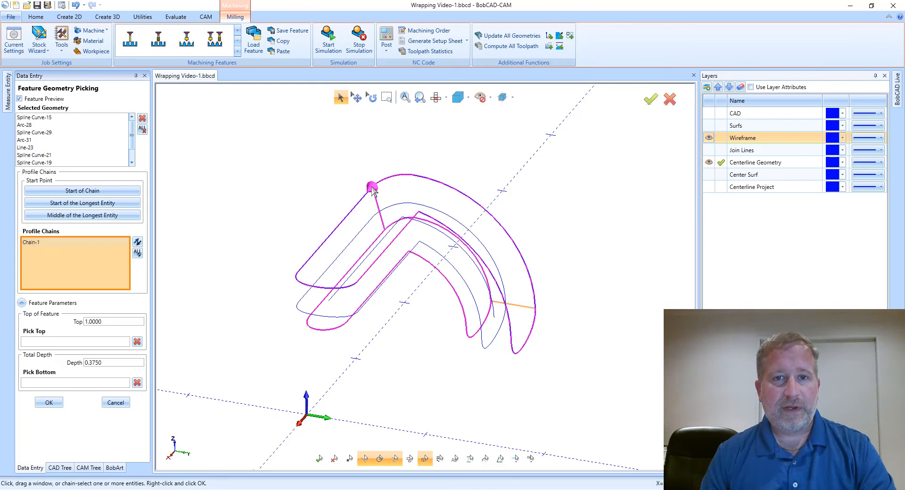
left_click(48, 403)
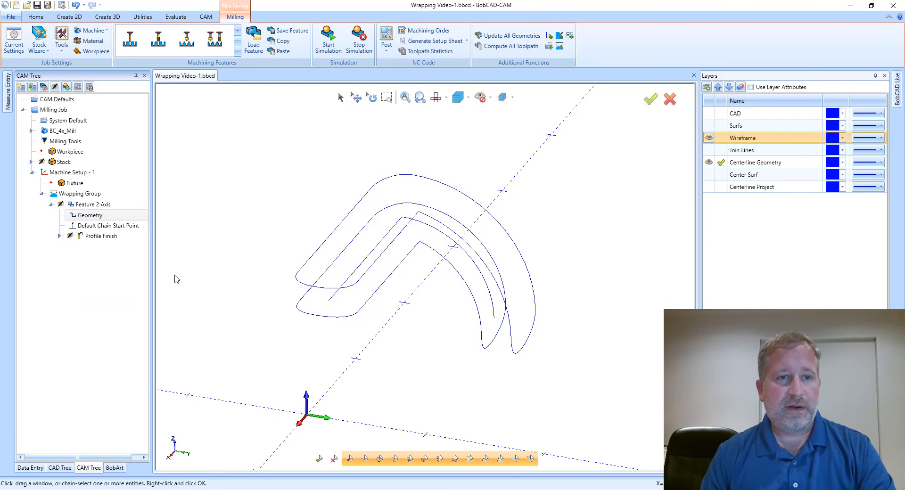
Recompute Feature 2 Axis's toolpath for the slot outline and highlight the Profile Finish path around it.
right_click(85, 208)
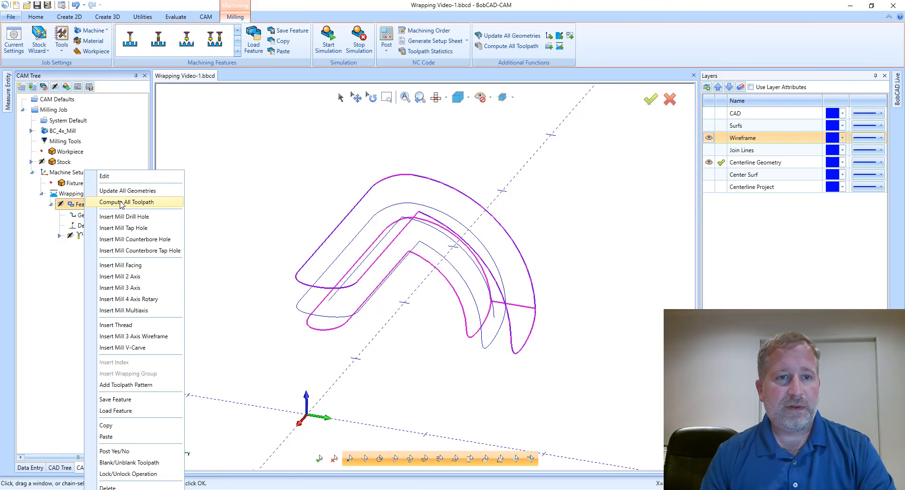
left_click(121, 201)
left_click(99, 236)
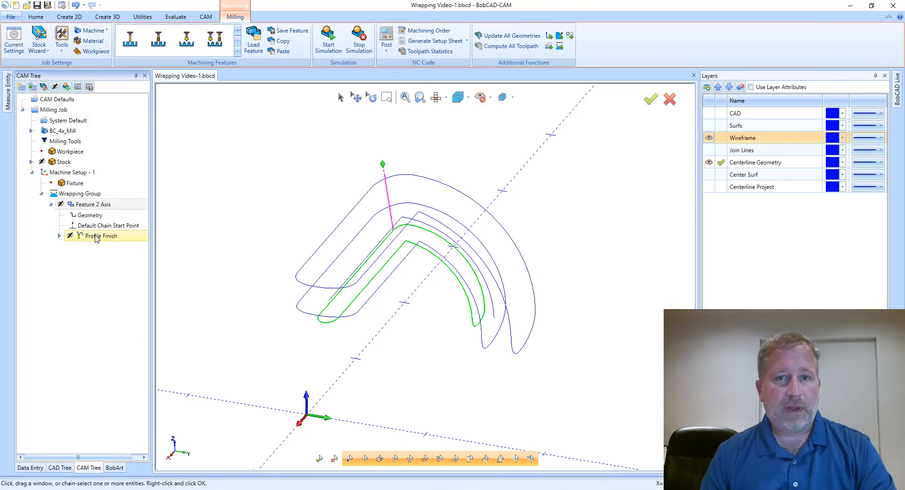
mouse_move(336, 188)
middle_mouse_down()
mouse_move(333, 180)
mouse_move(319, 183)
middle_mouse_up()
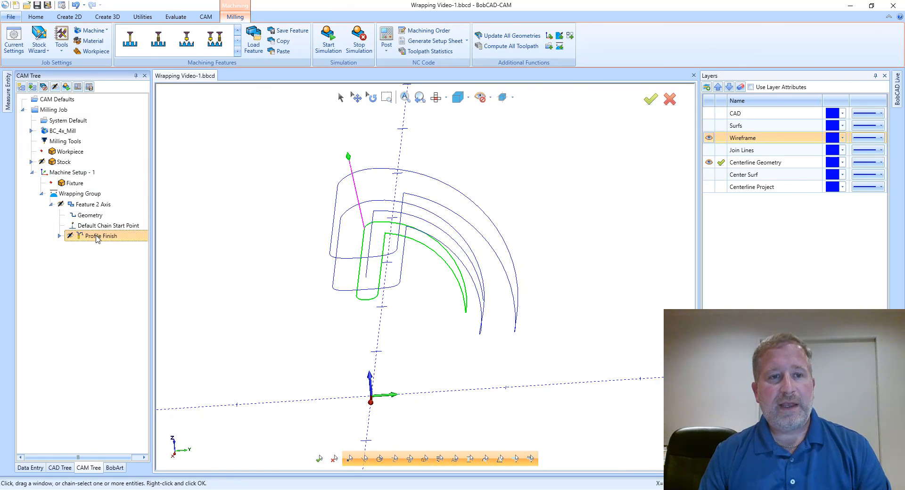
Backplot the Profile Finish and advance the tool through the plunge to its first regular feed move.
right_click(95, 235)
left_click(145, 268)
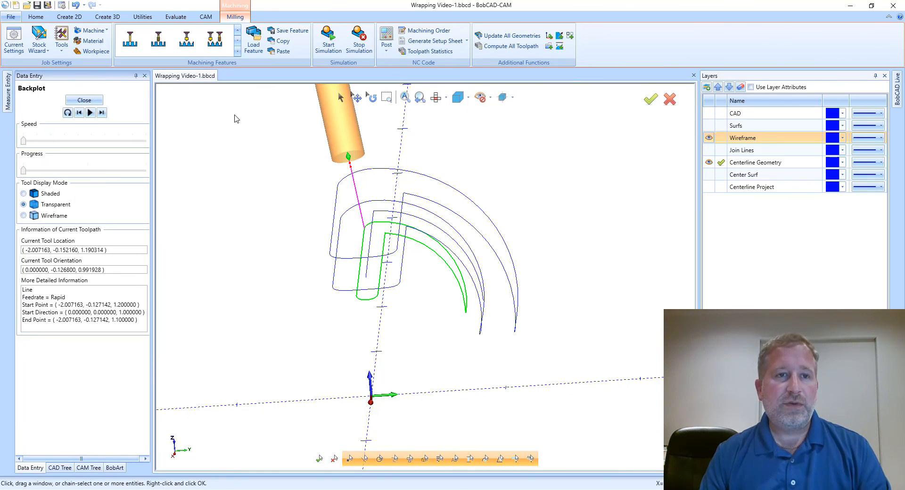
left_click(102, 113)
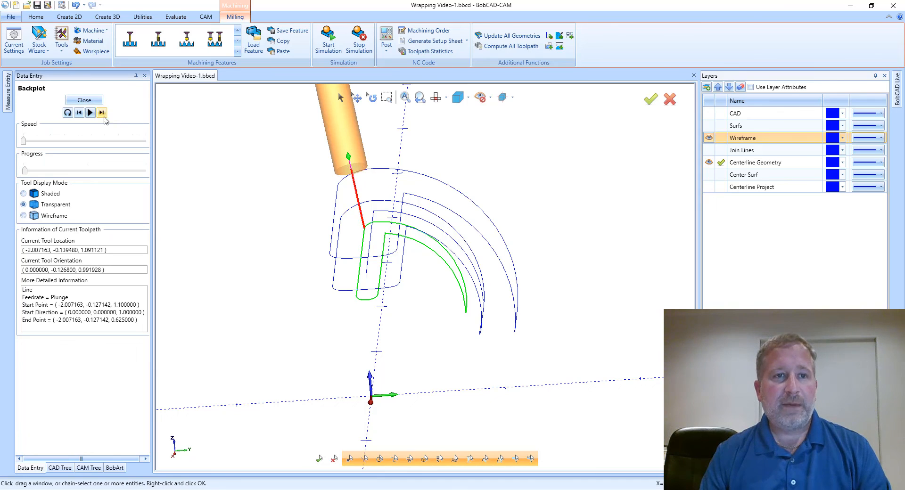
left_click(102, 113)
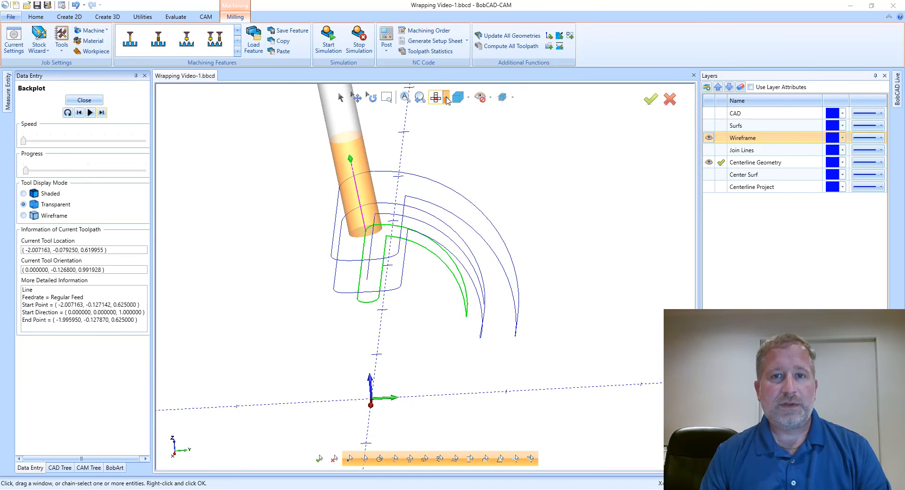
Show the Surfs layer and inspect the tool against the slot wall in an end-on view of the tube with wireframe display.
left_click(447, 100)
left_click(469, 138)
scroll(379, 218, "up", 3)
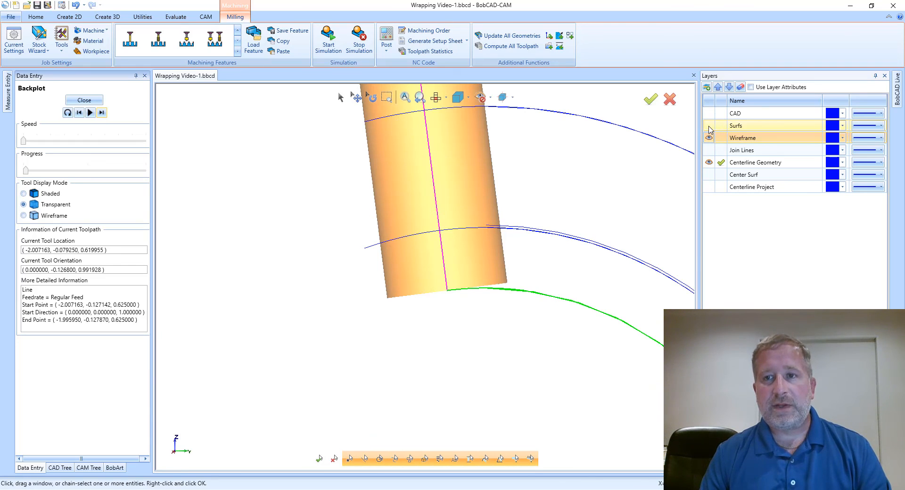
left_click(709, 126)
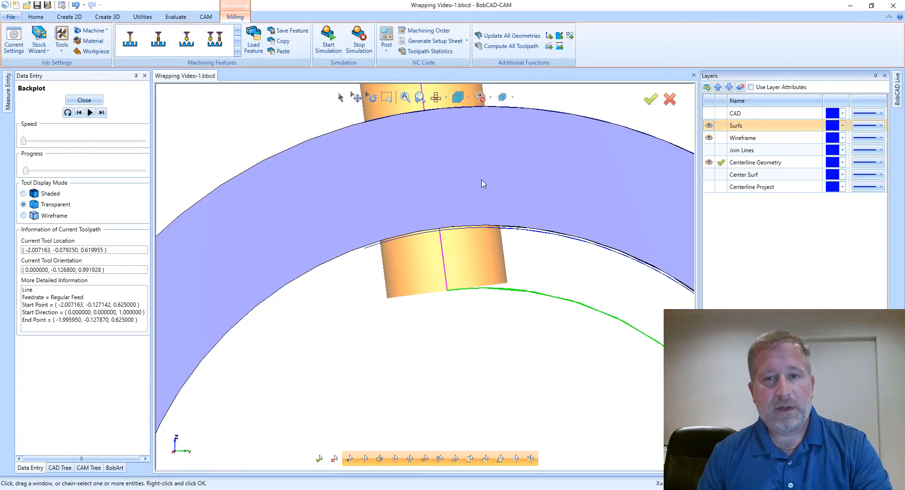
key("w")
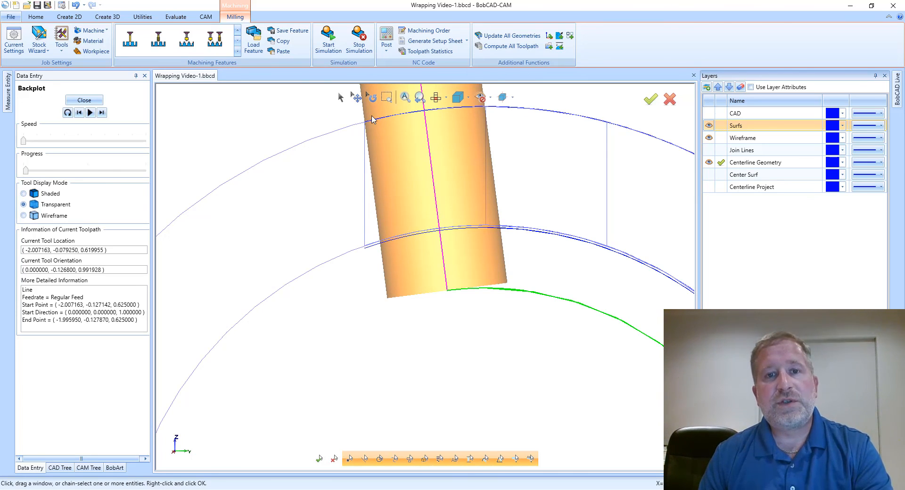
scroll(401, 278, "down", 5)
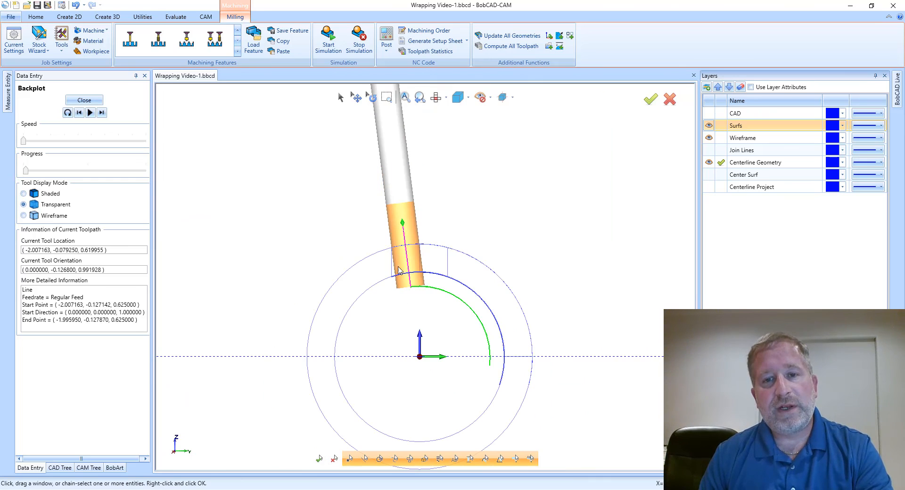